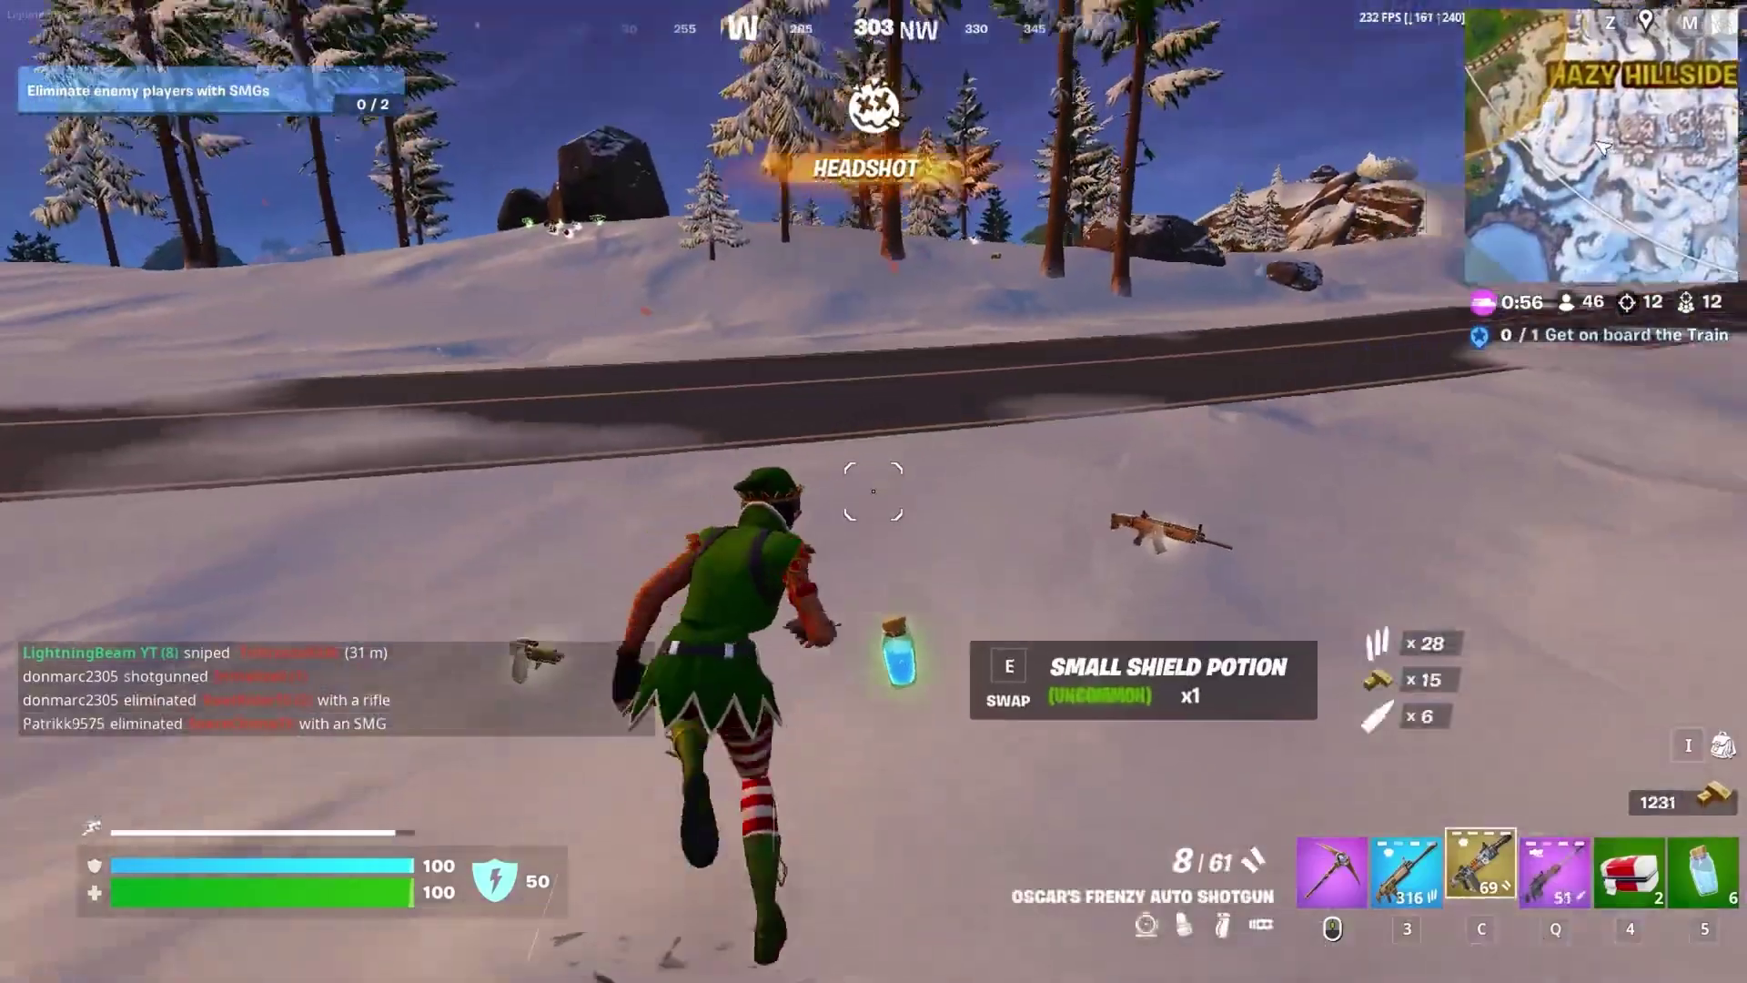
{"action": "key", "text": "r"}
{"action": "key", "text": "r"}
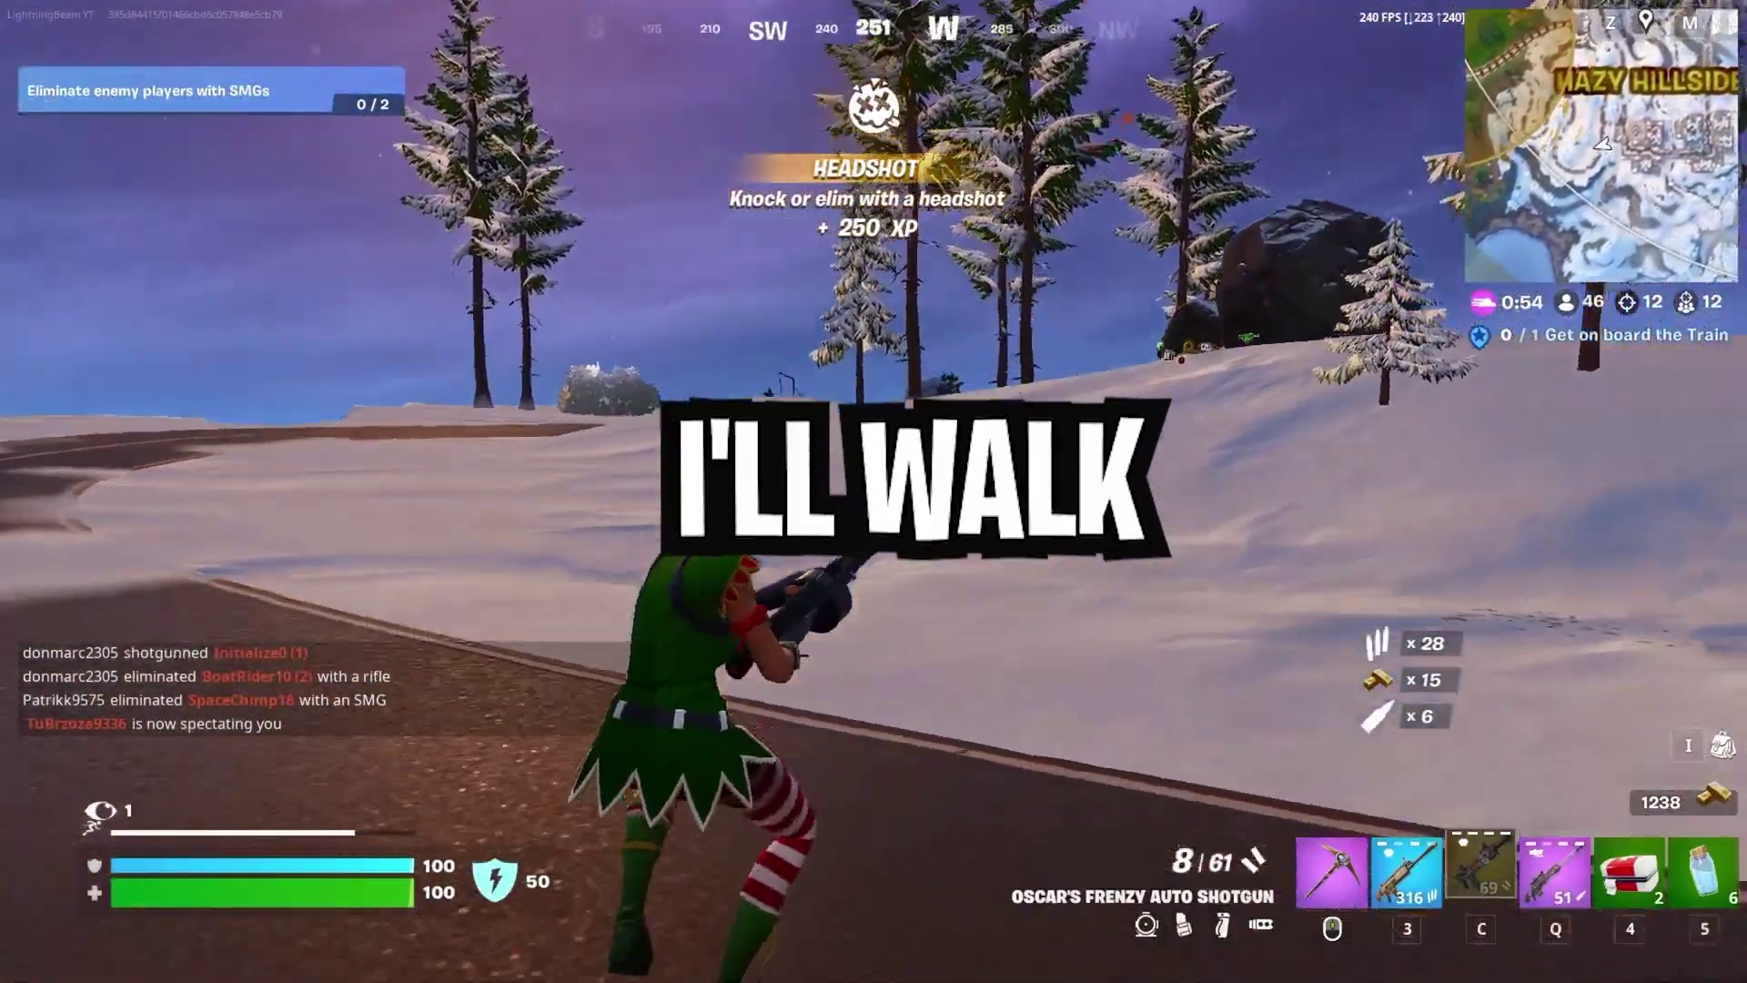
{"action": "key", "text": "w"}
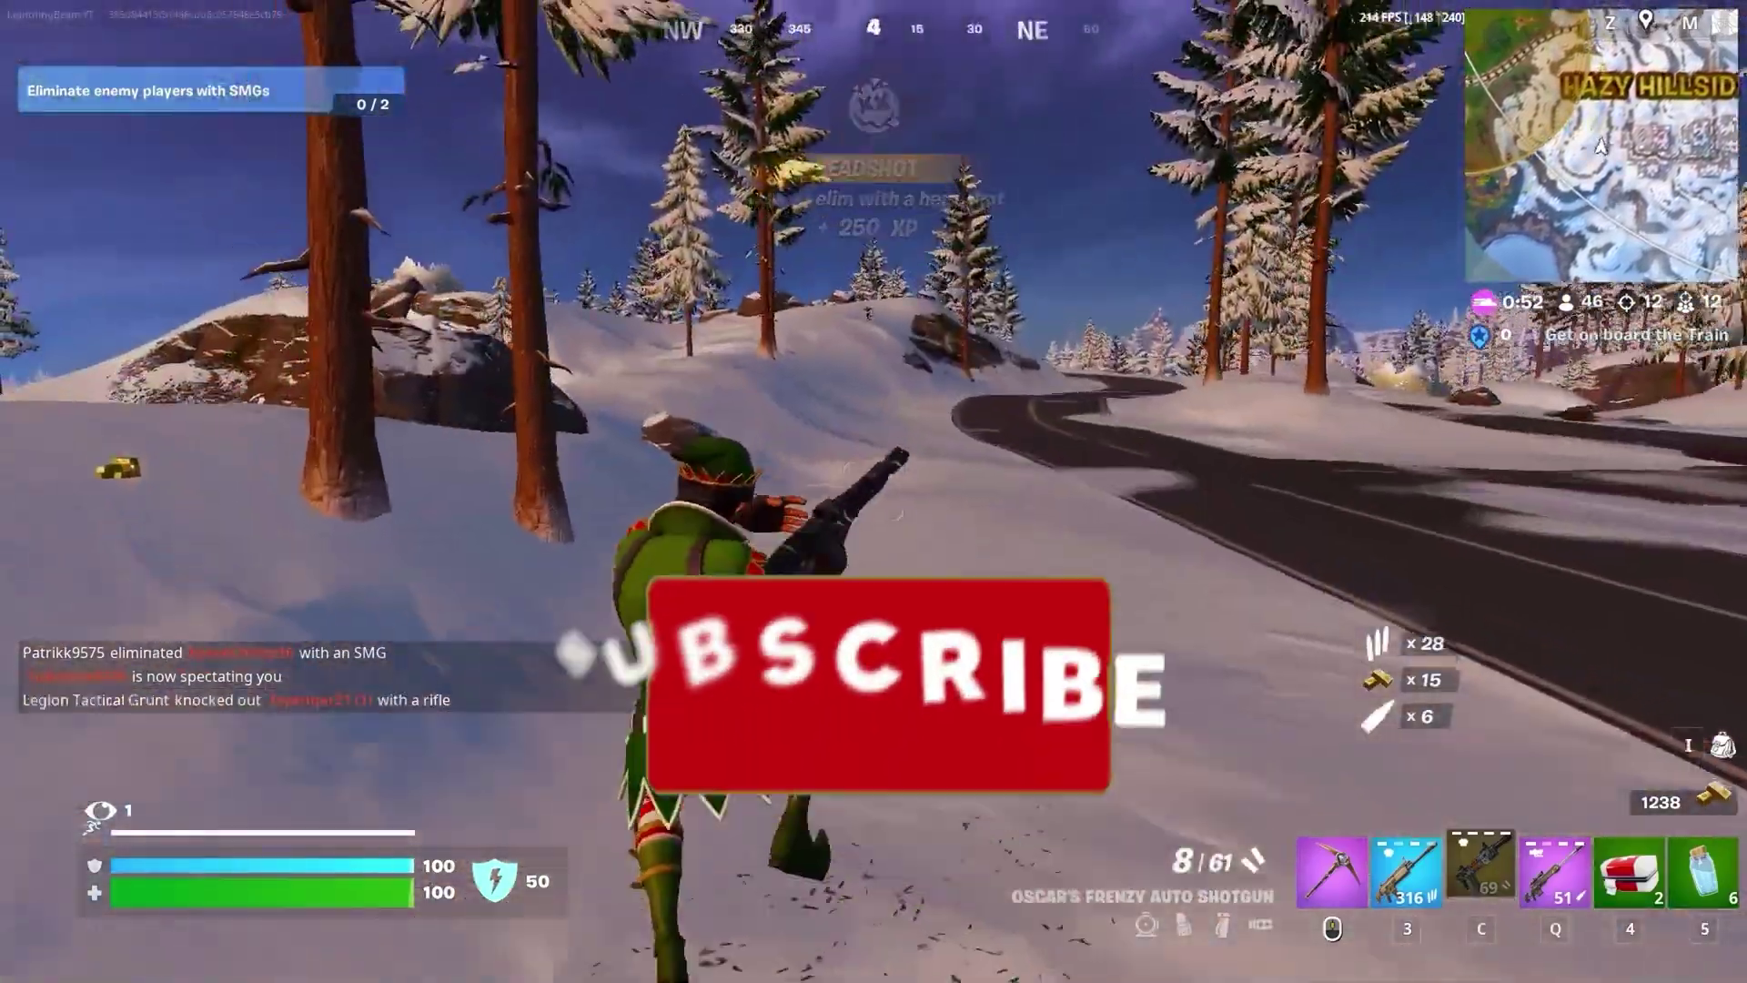
{"action": "key", "text": "q"}
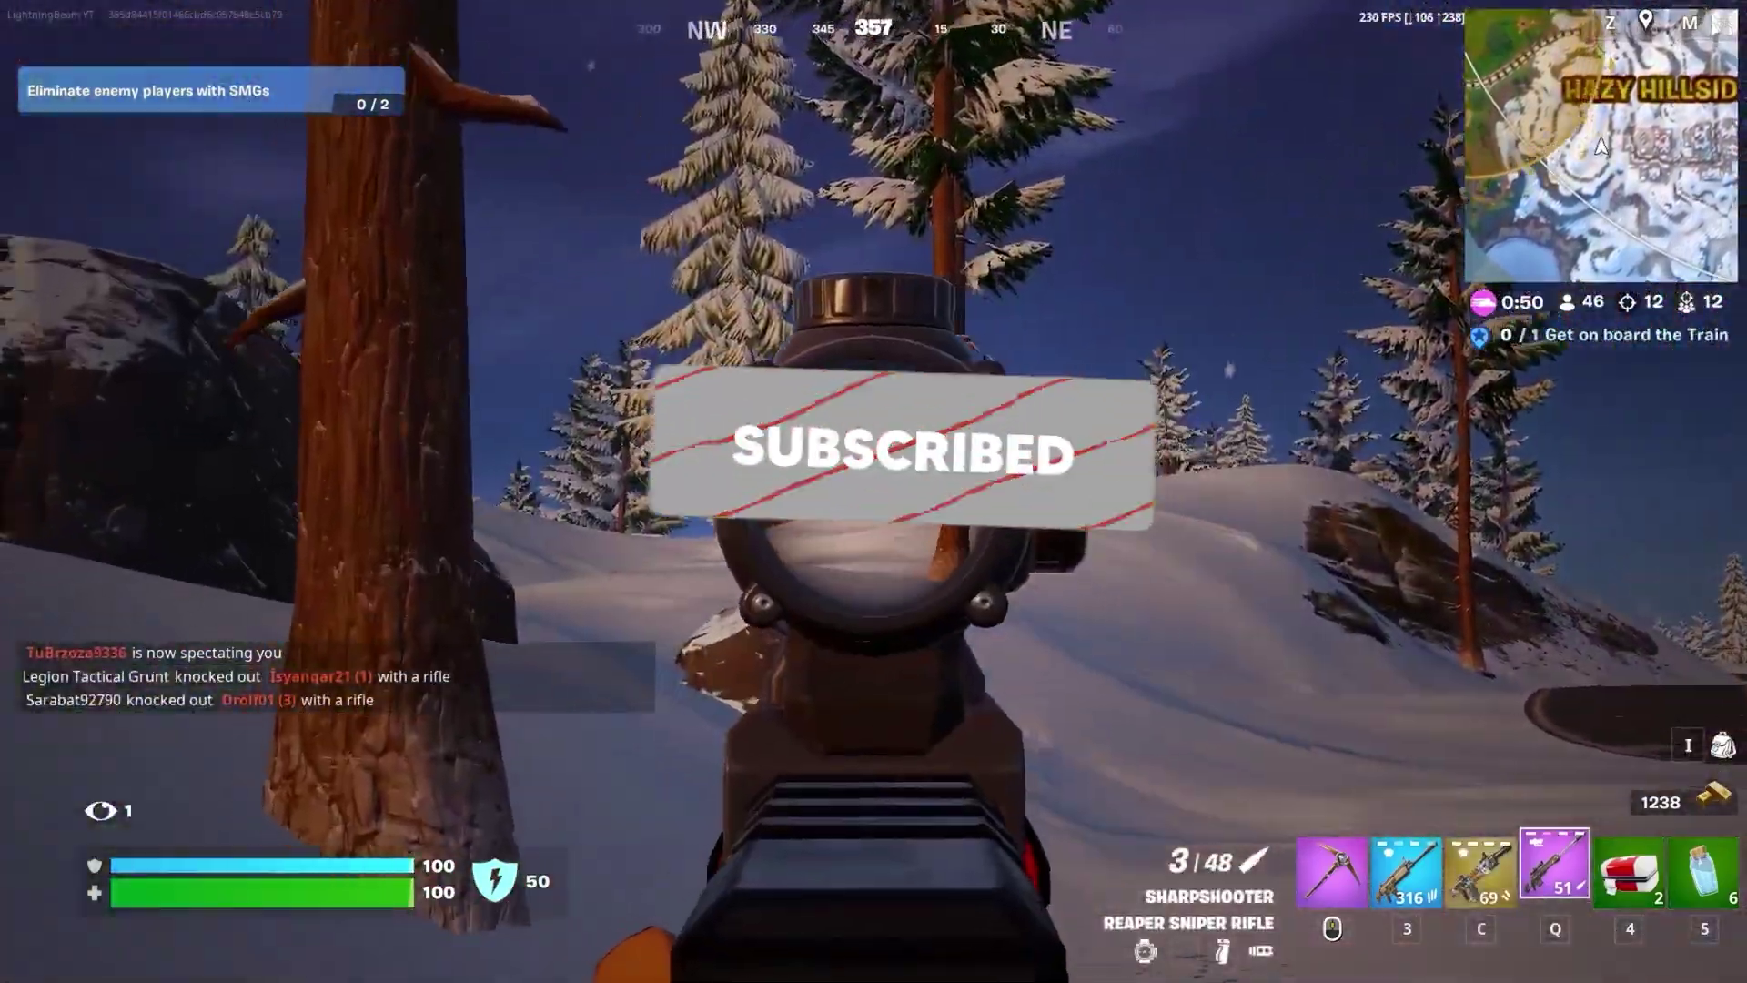
{"action": "left_click", "coordinate": [874, 491]}
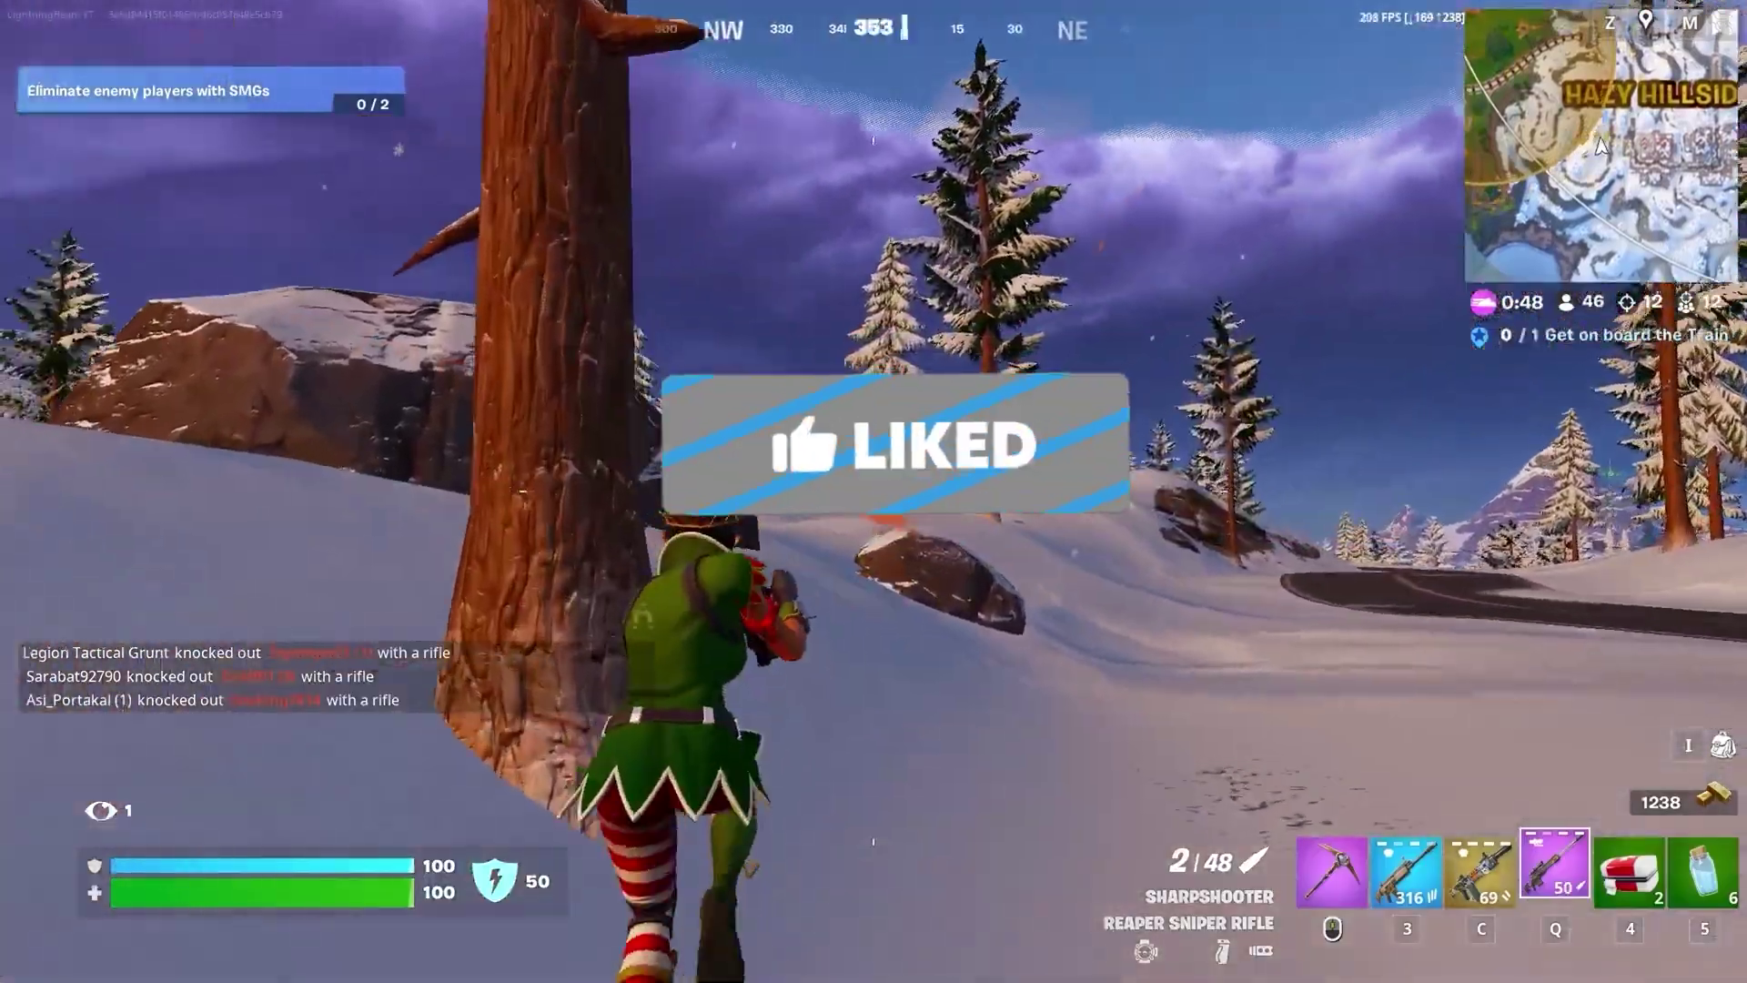
{"action": "key", "text": "w"}
{"action": "key", "text": "3"}
{"action": "key", "text": "q"}
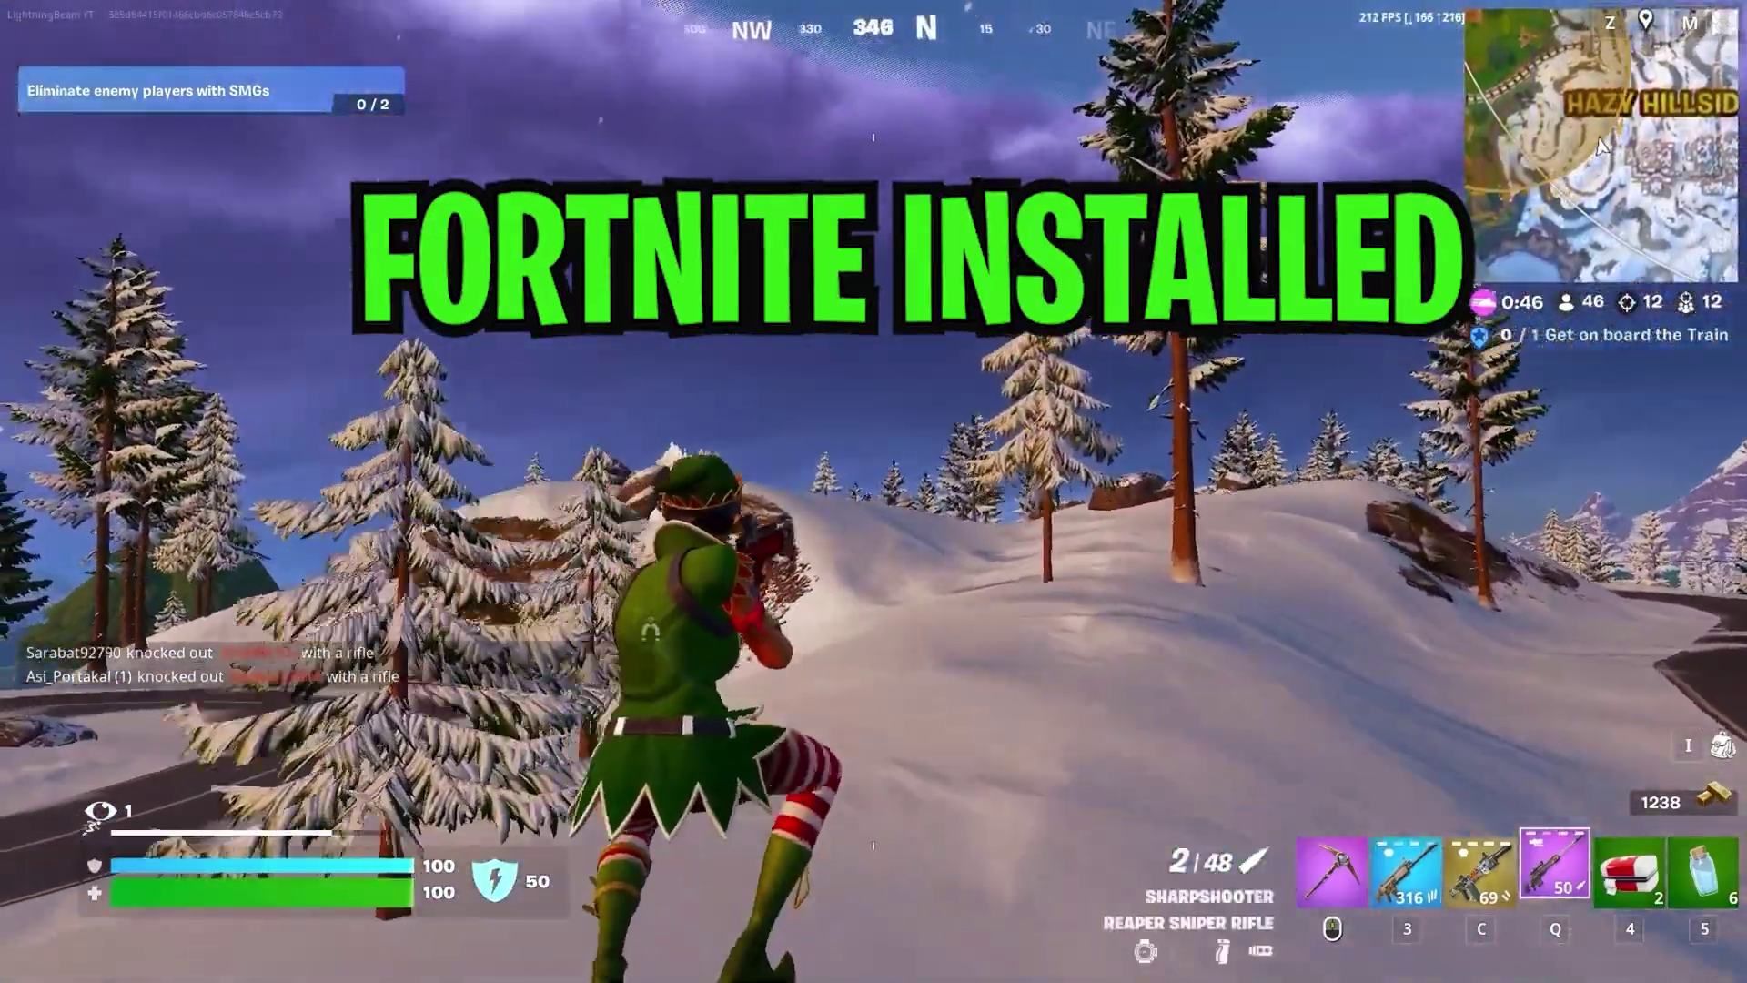
{"action": "right_click", "coordinate": [873, 492]}
{"action": "key", "text": "w"}
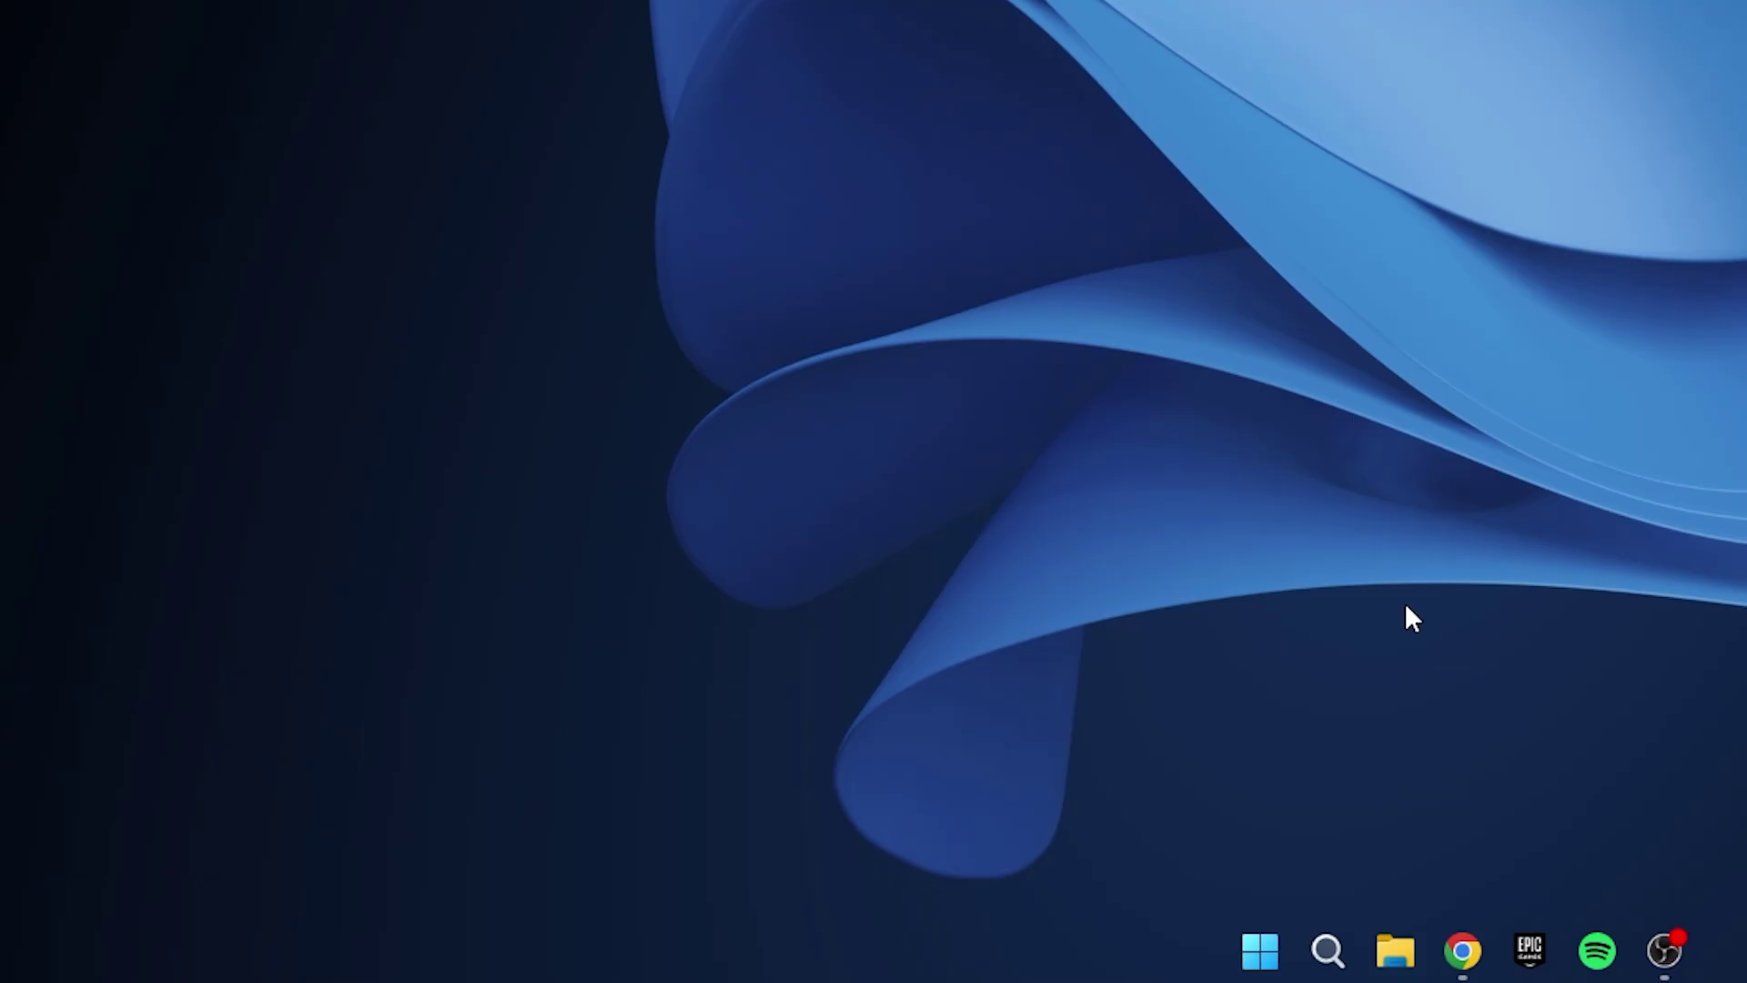
- Open the local application data folder by running %localappdata%
{"action": "key", "text": "super+r"}
{"action": "type", "text": "%"}
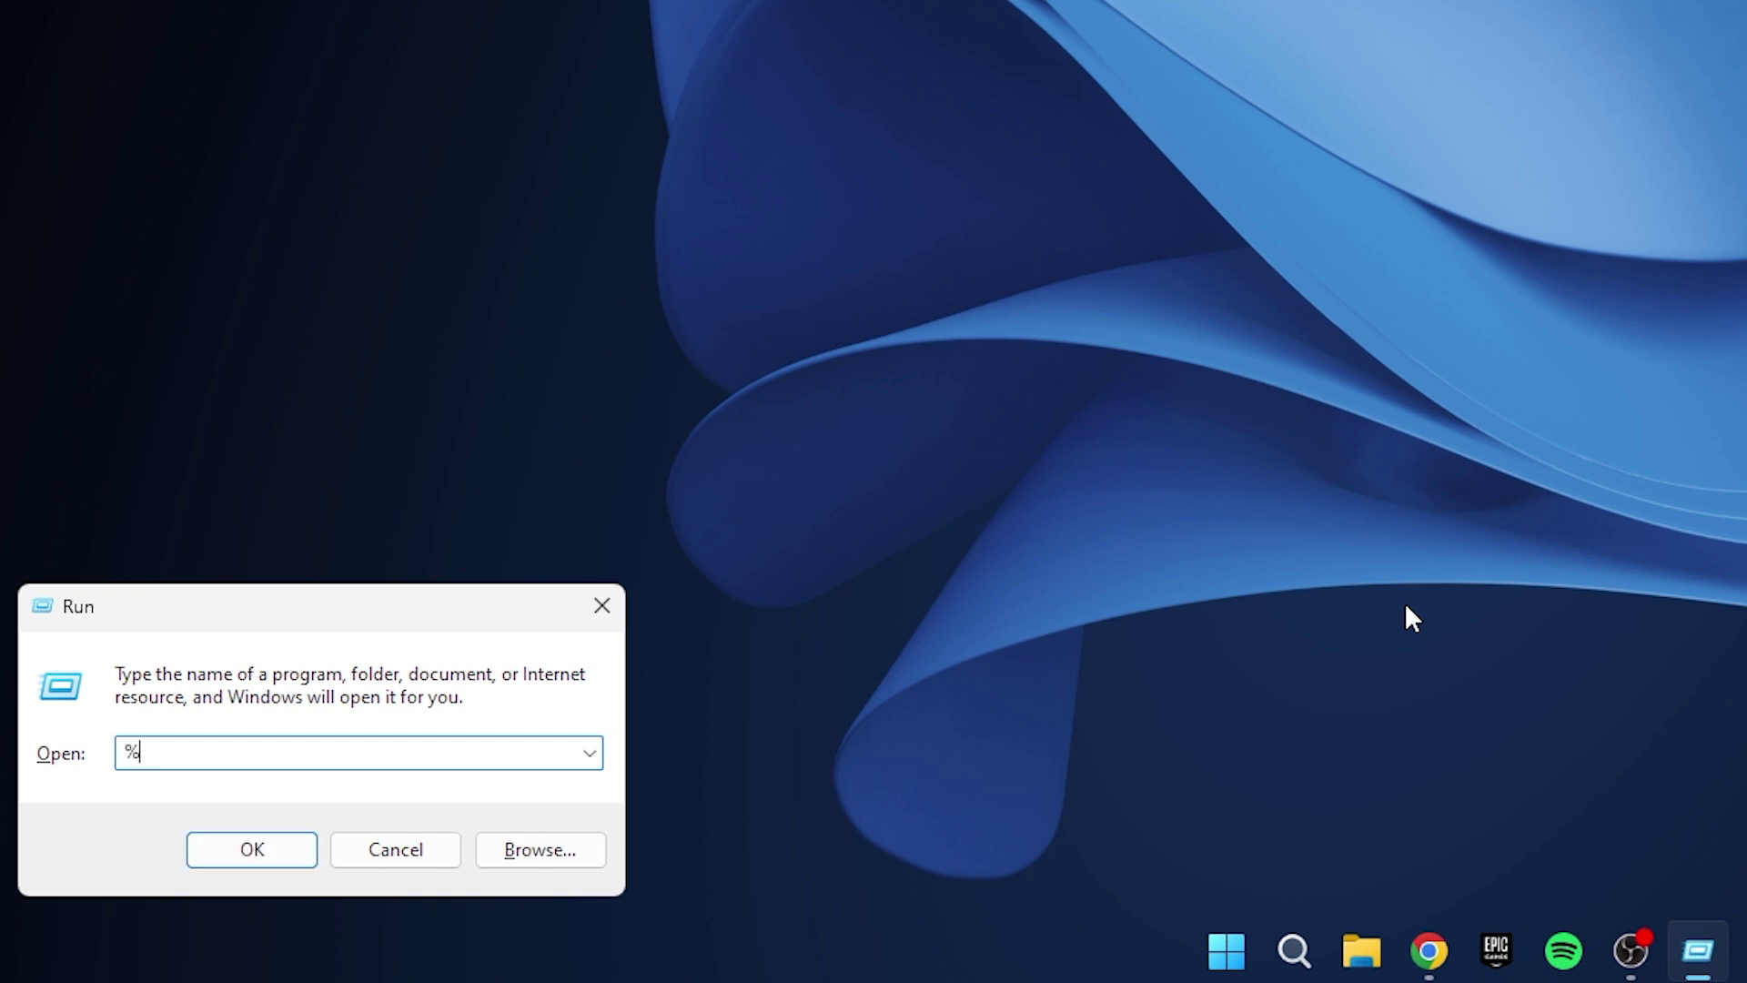
{"action": "type", "text": "localappda"}
{"action": "type", "text": "ta%"}
{"action": "key", "text": "Return"}
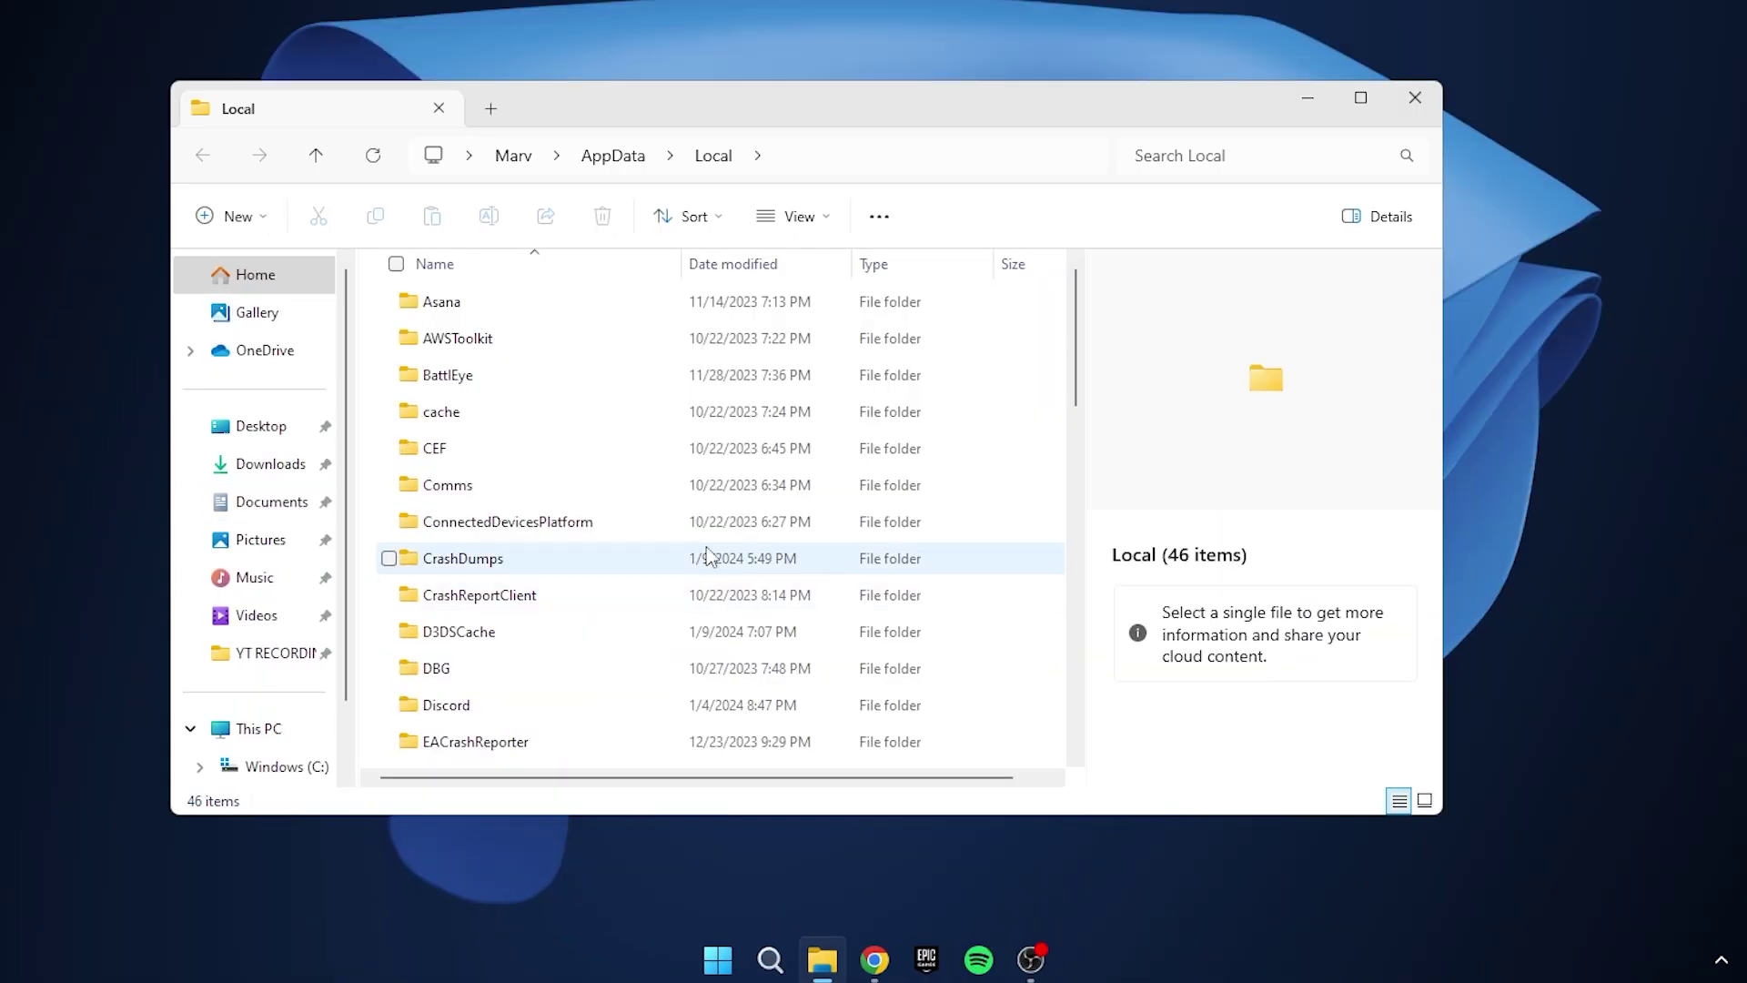
- Go to the WindowsClient folder inside FortniteGame > Saved > Config
{"action": "scroll", "coordinate": [647, 553], "scroll_direction": "down", "scroll_amount": 4}
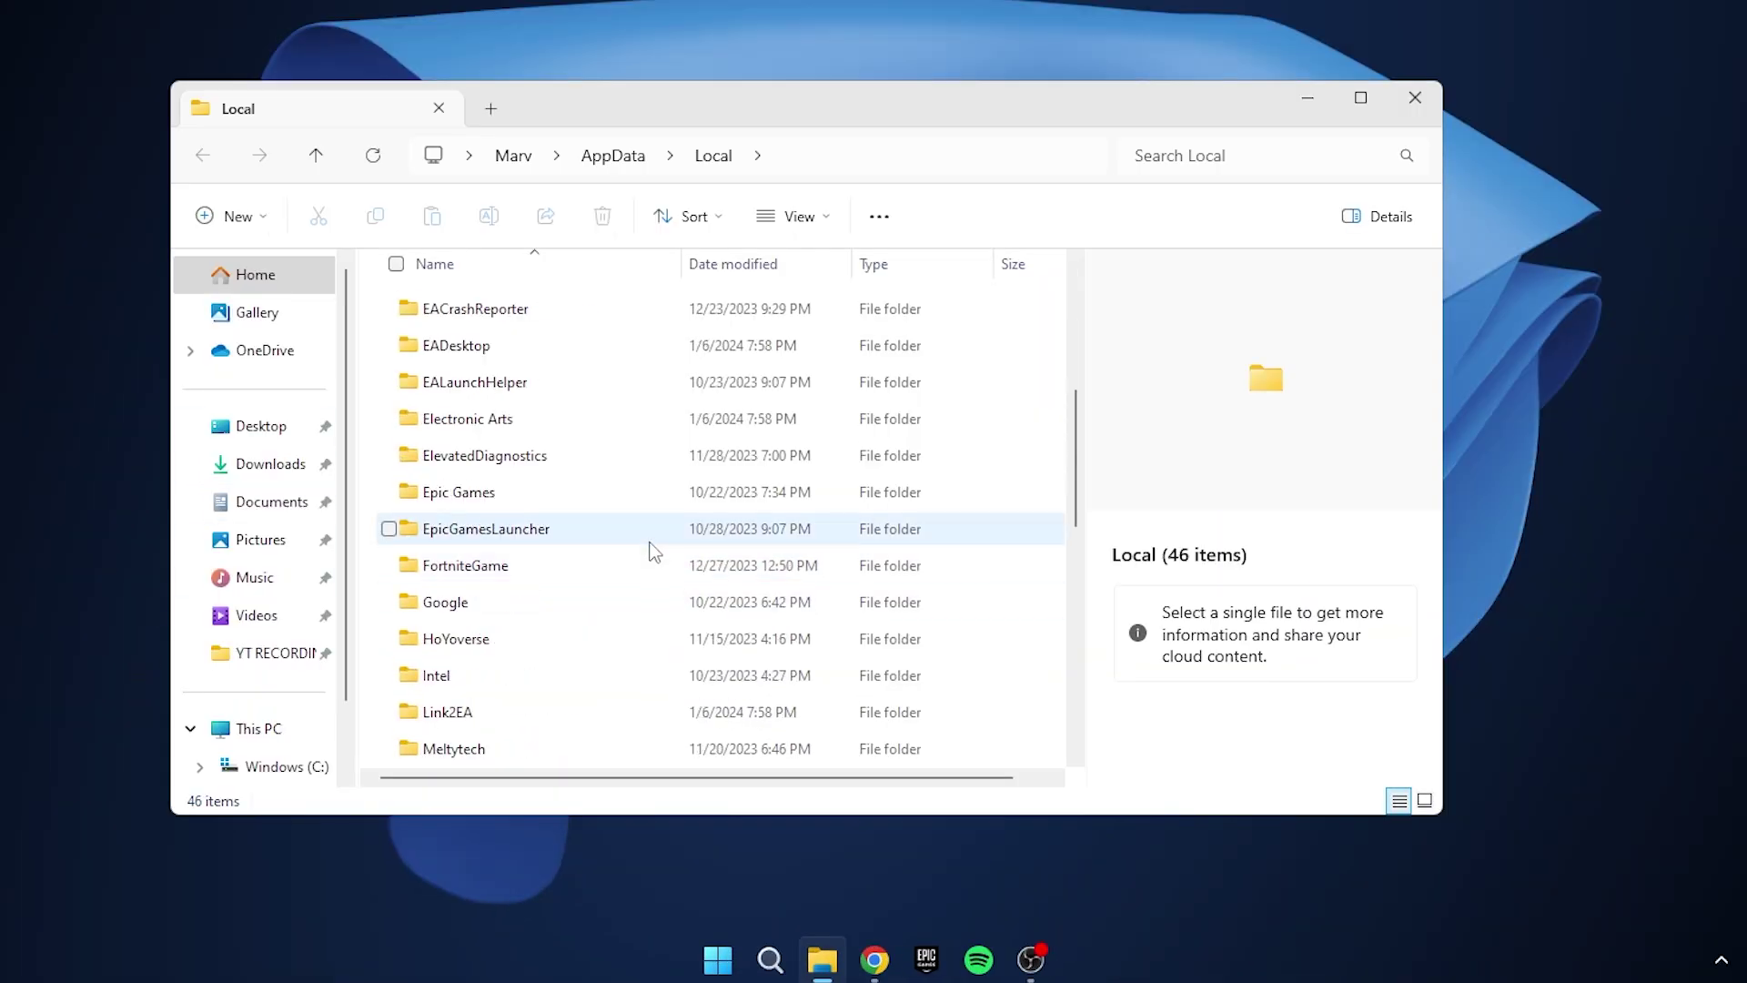
{"action": "left_click", "coordinate": [659, 528]}
{"action": "key", "text": "f"}
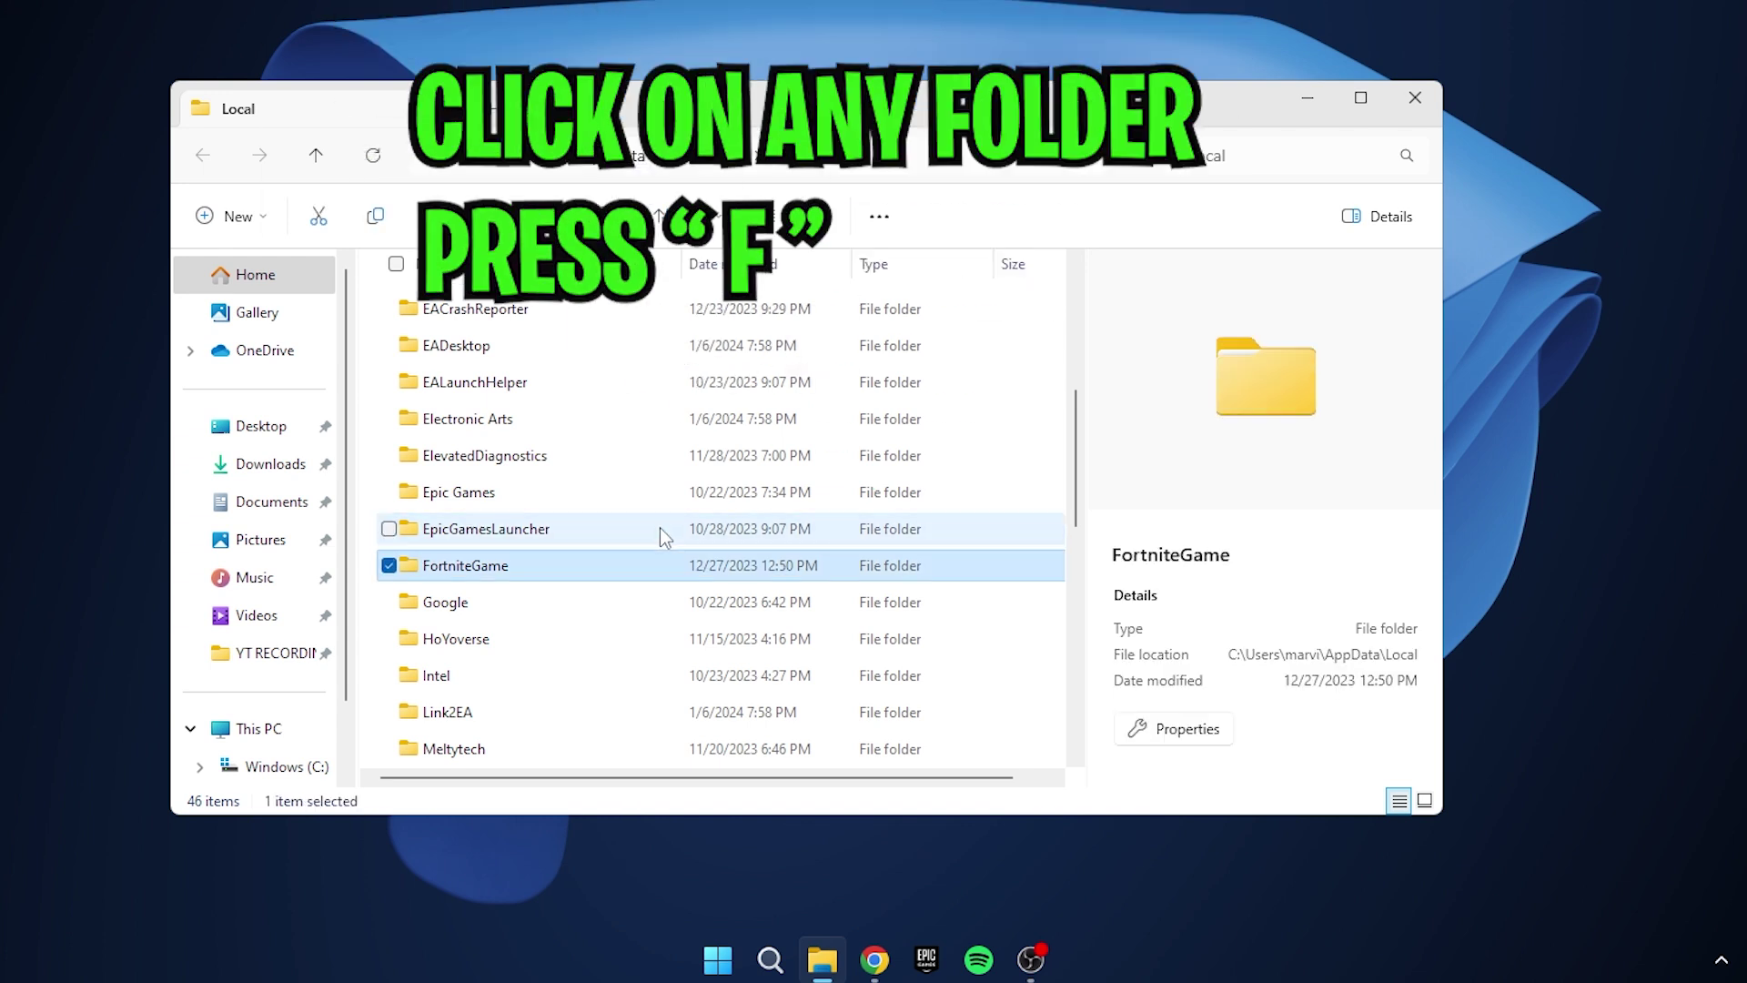
{"action": "double_click", "coordinate": [528, 565]}
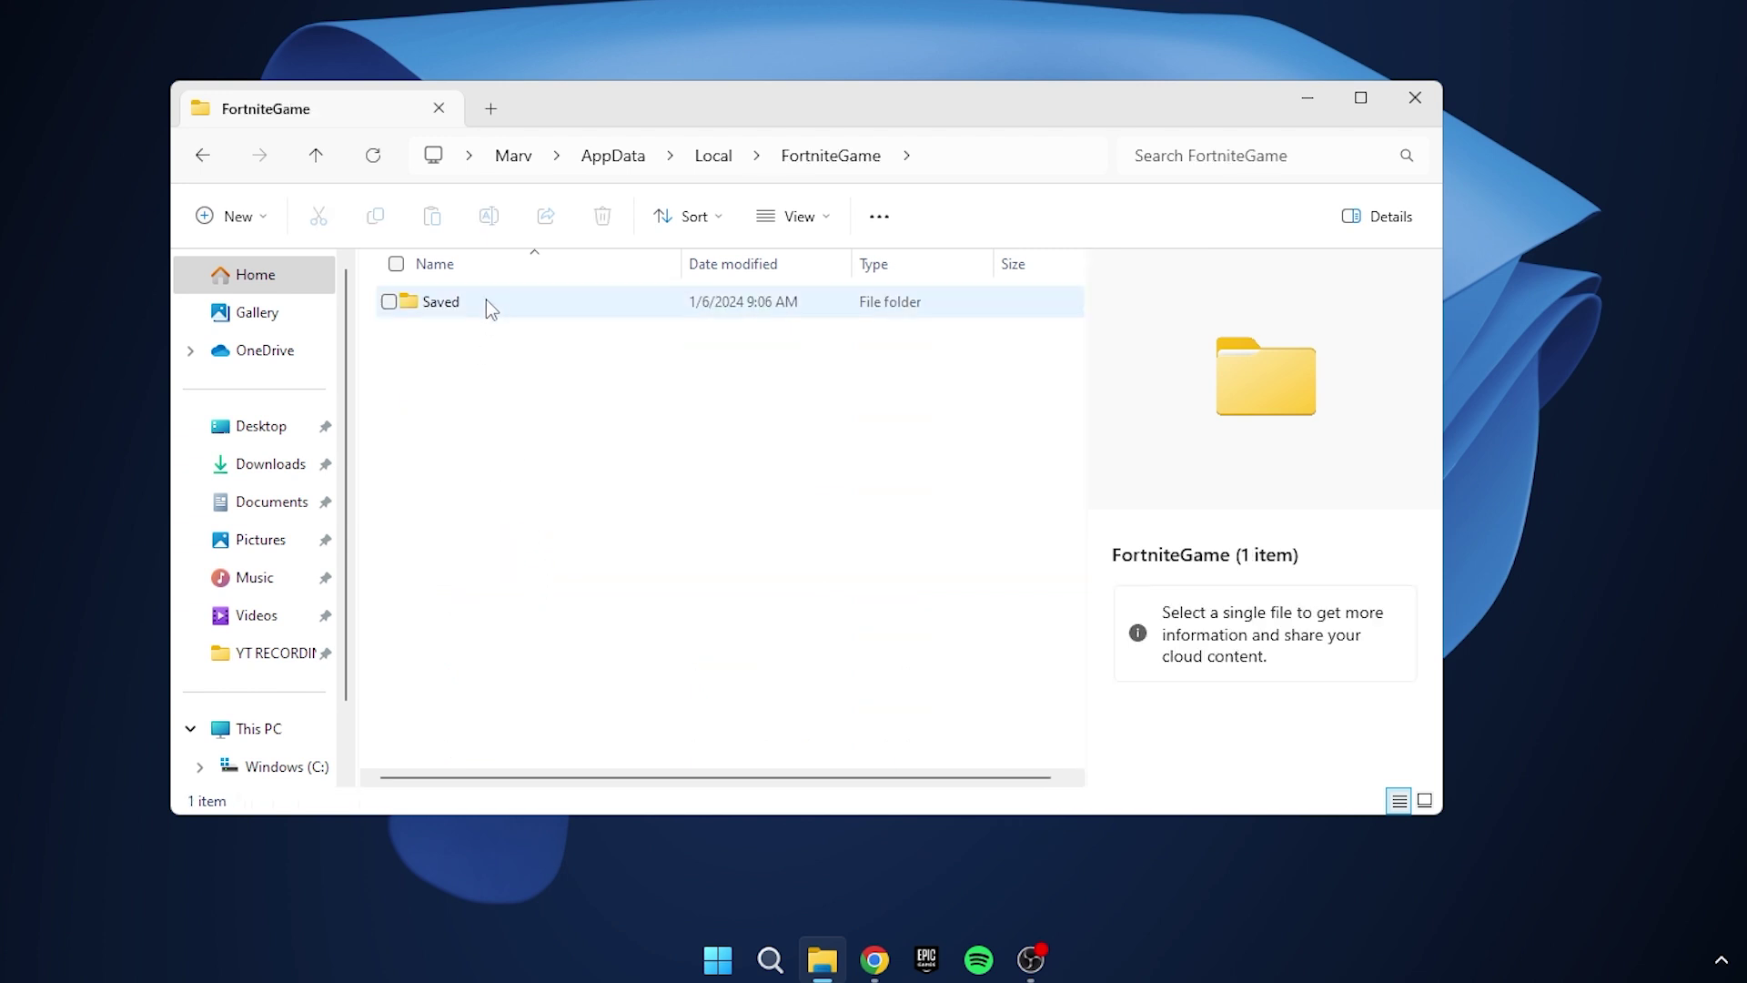
{"action": "double_click", "coordinate": [477, 307]}
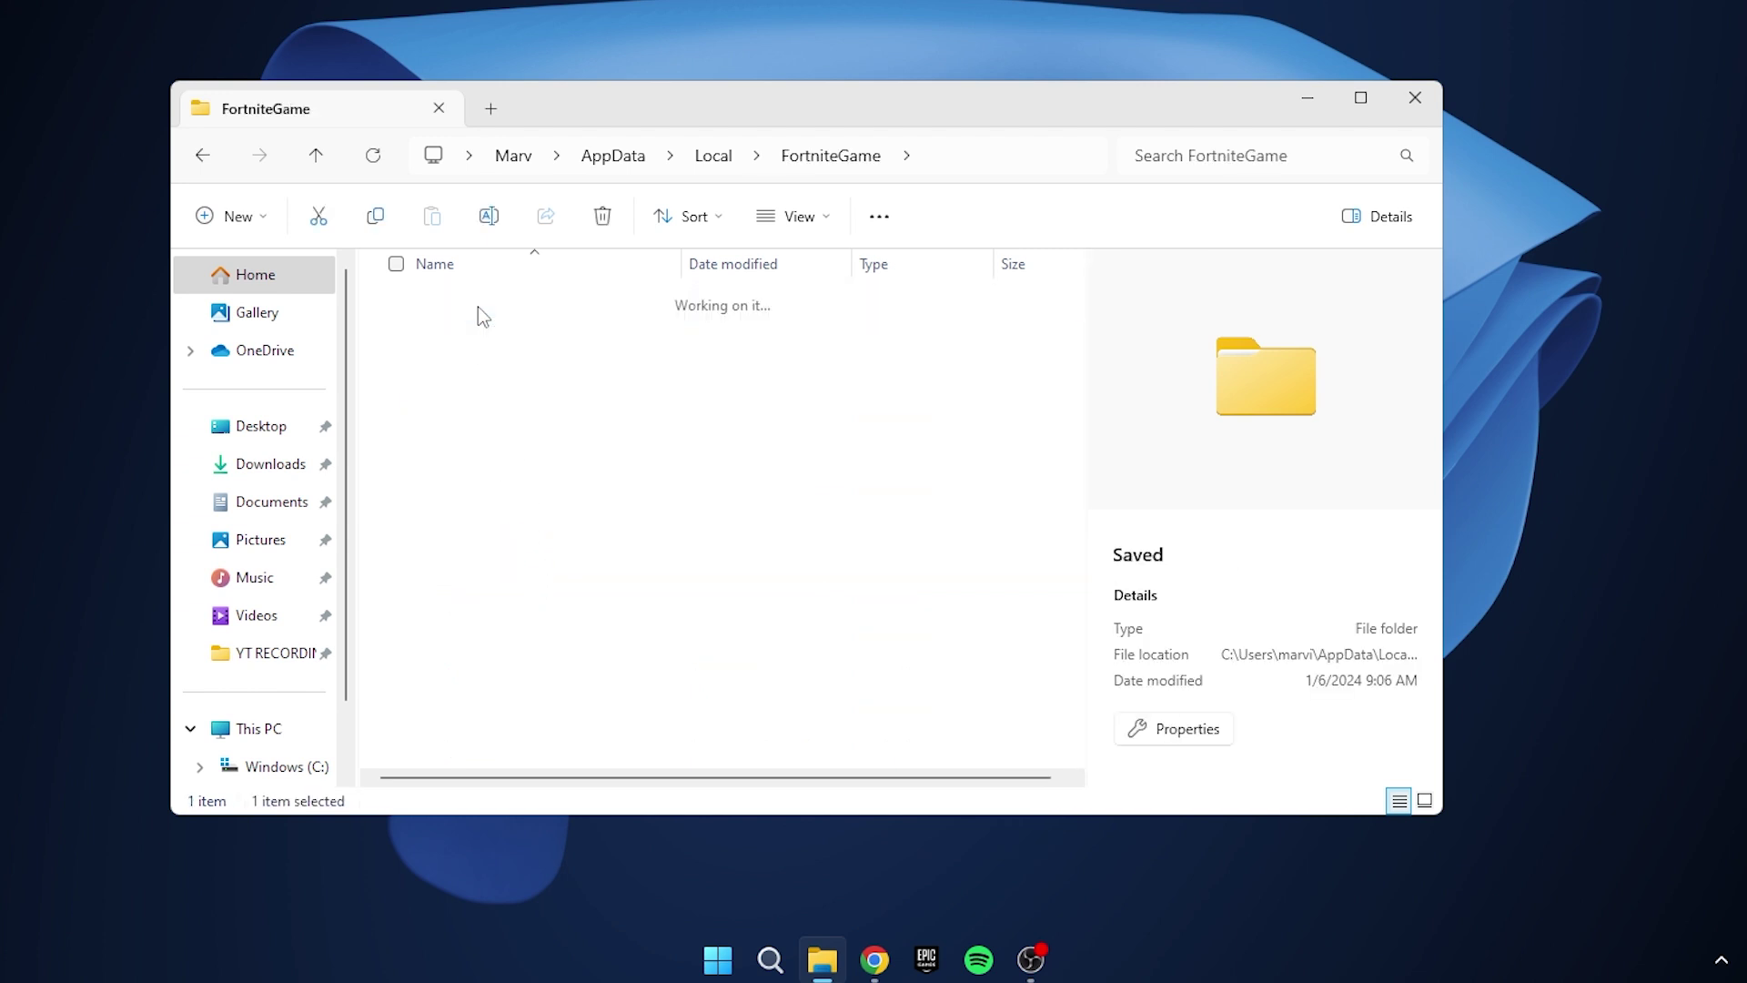
{"action": "left_click", "coordinate": [460, 344]}
{"action": "double_click", "coordinate": [459, 340]}
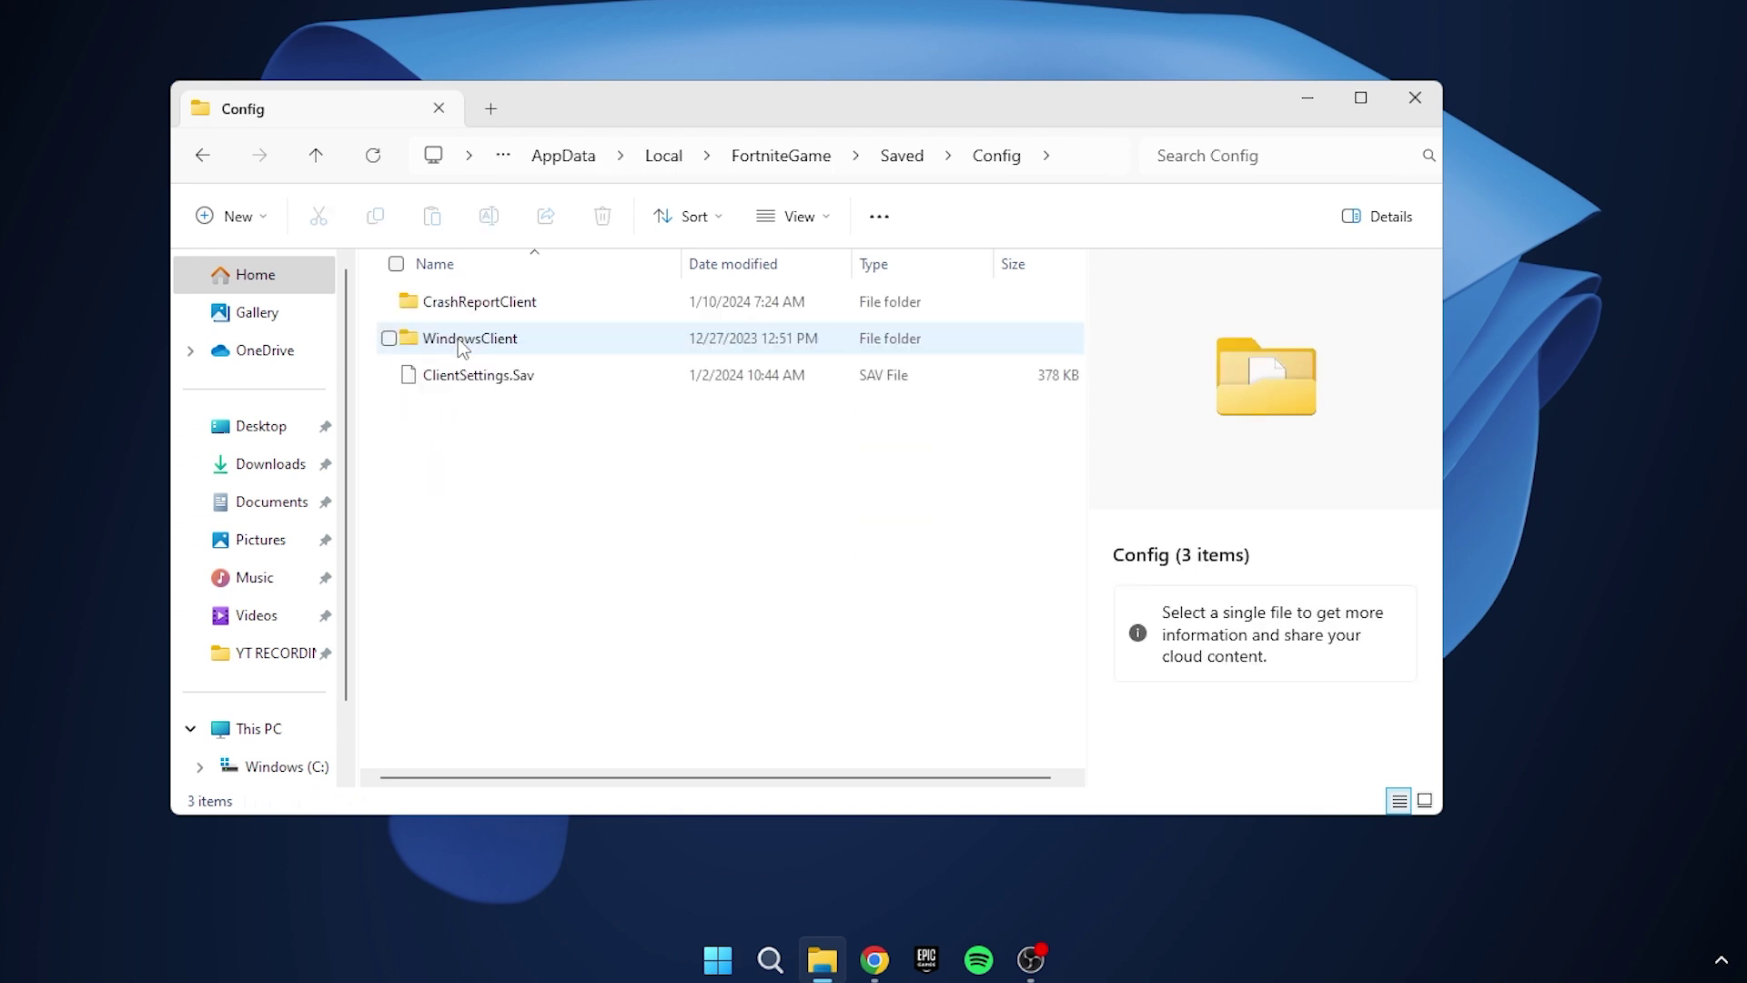
{"action": "double_click", "coordinate": [460, 339]}
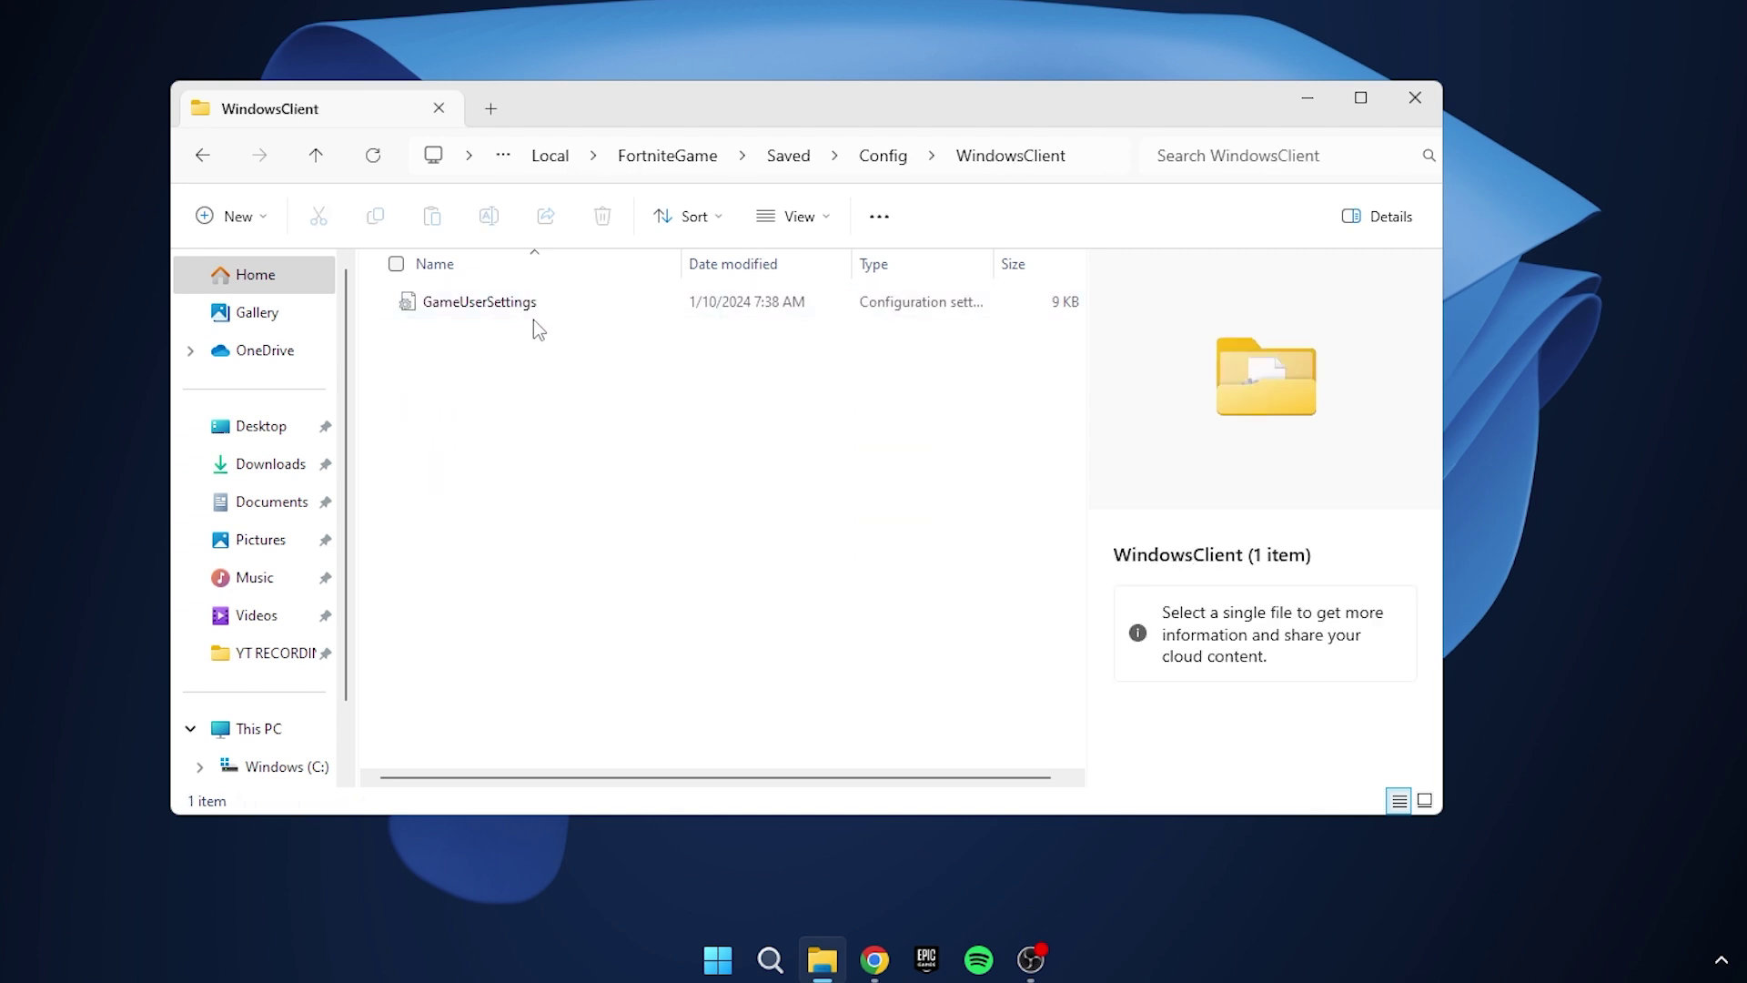
- Toggle the Read-only attribute of the GameUserSettings file, apply the change, and open the file in Notepad
{"action": "left_click", "coordinate": [526, 306]}
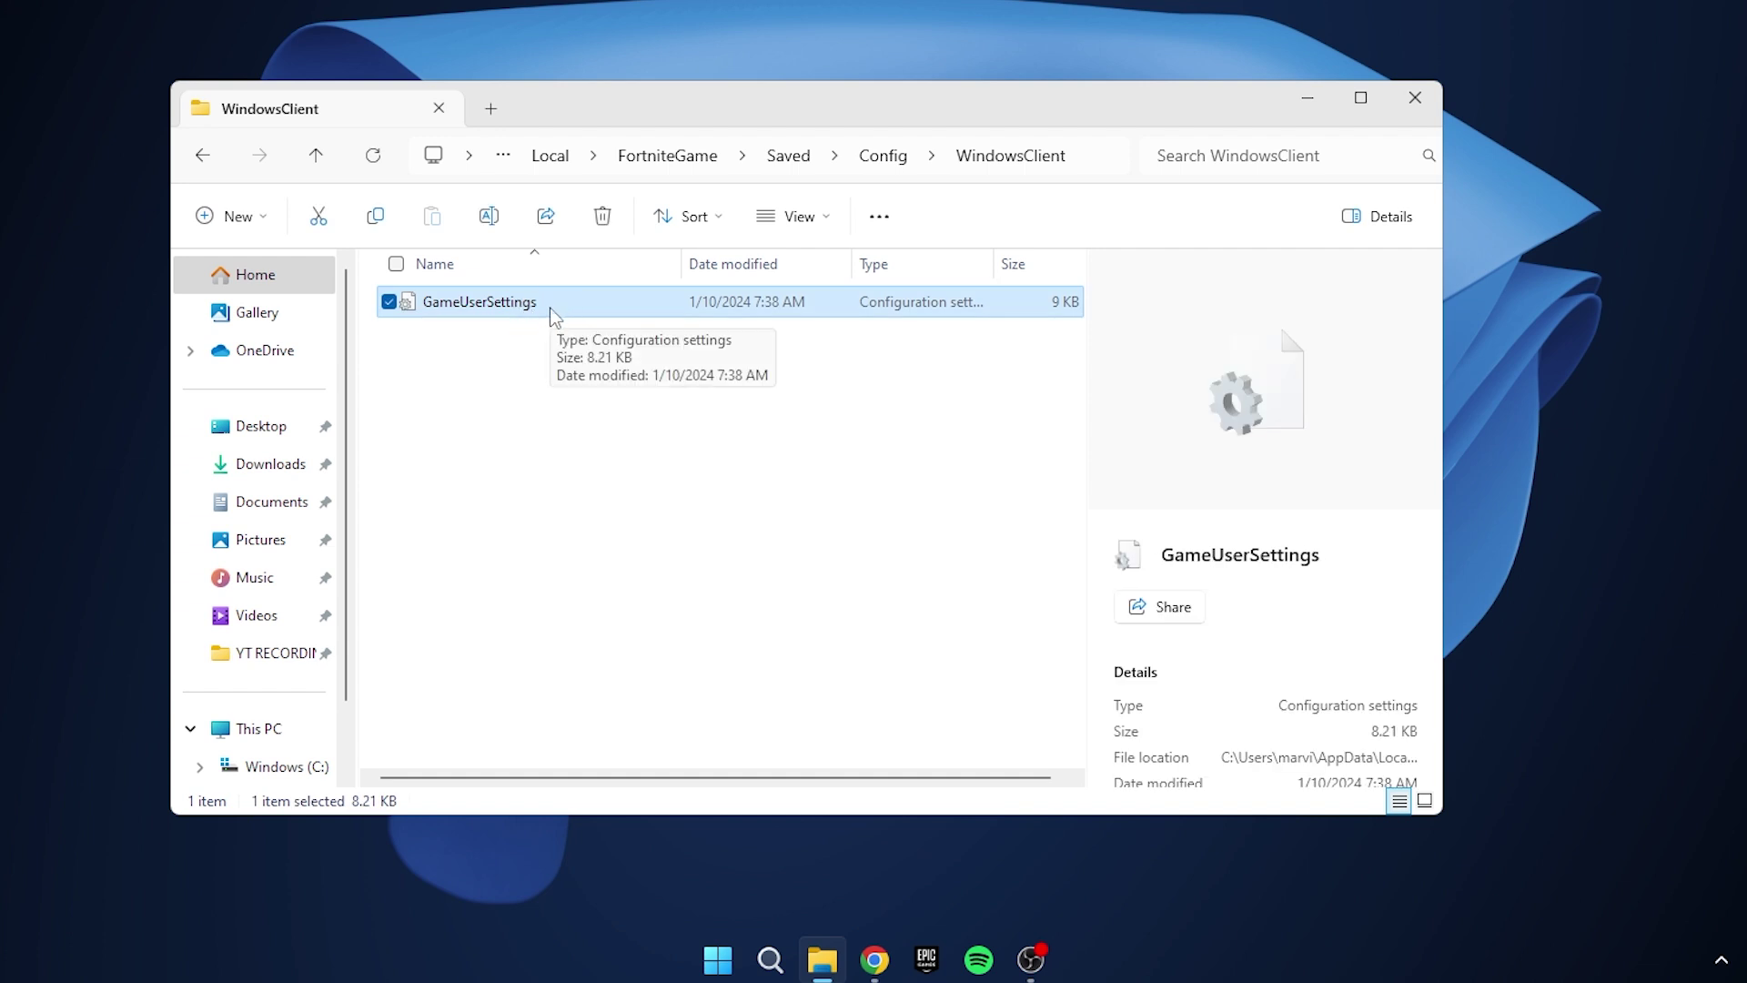
{"action": "right_click", "coordinate": [551, 313]}
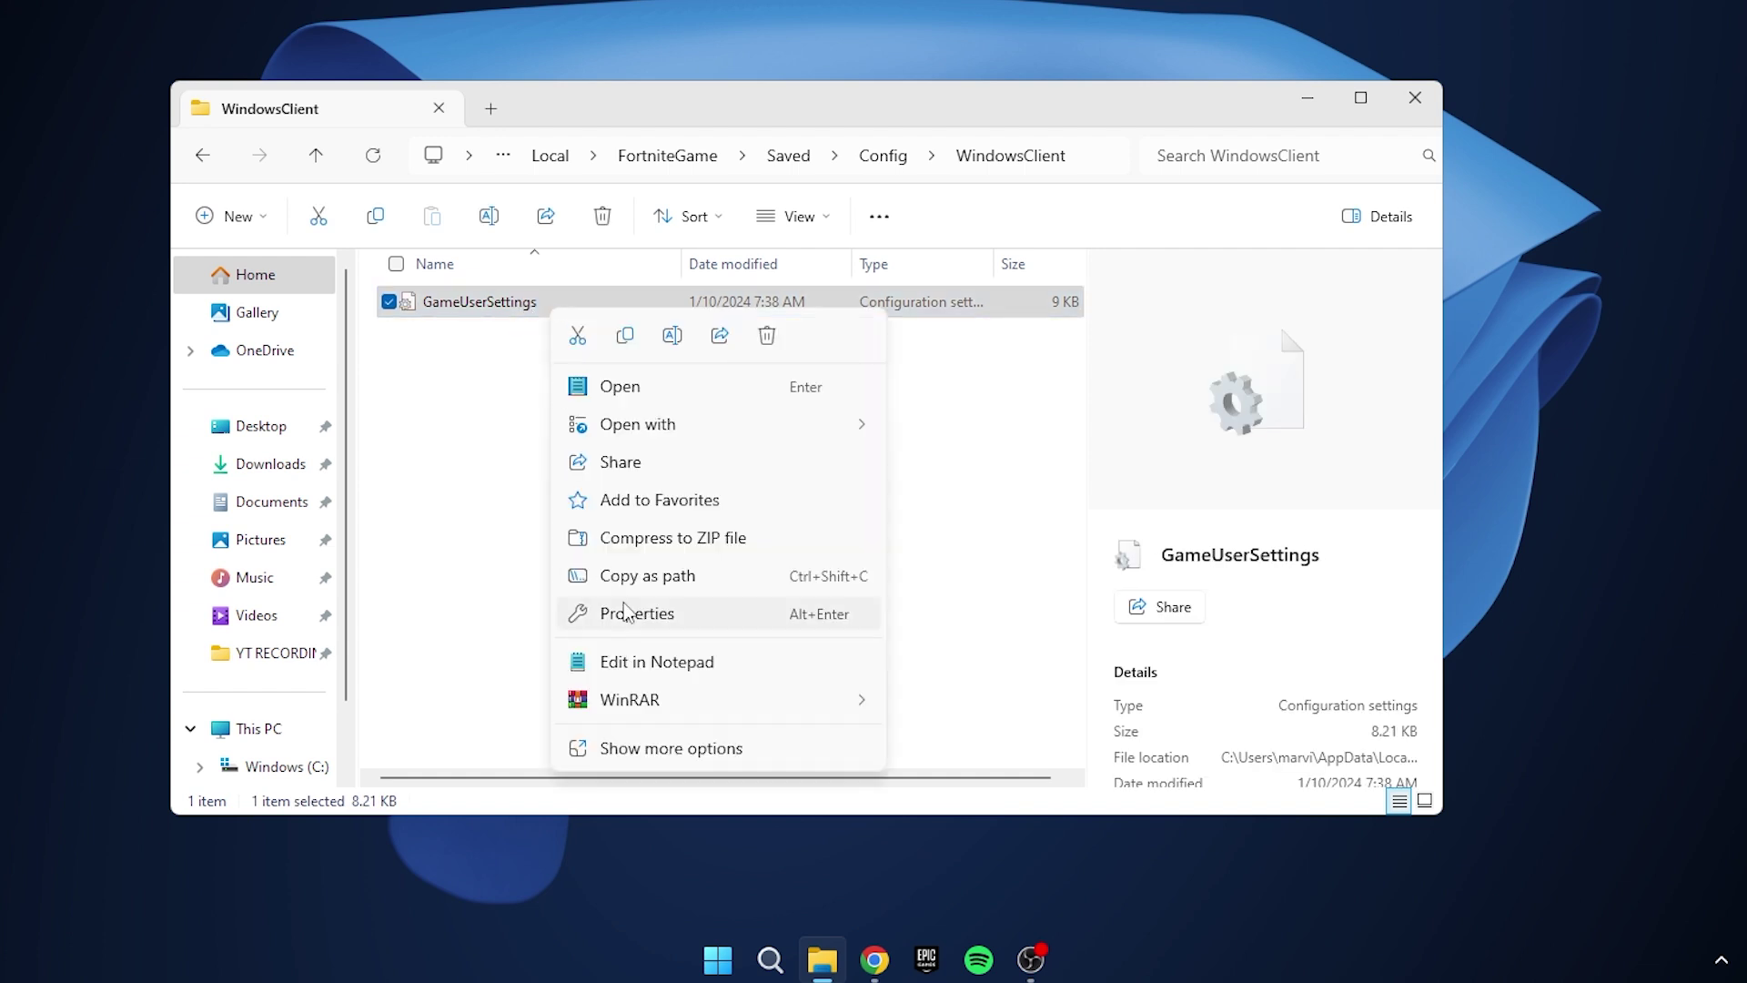
{"action": "left_click", "coordinate": [626, 612]}
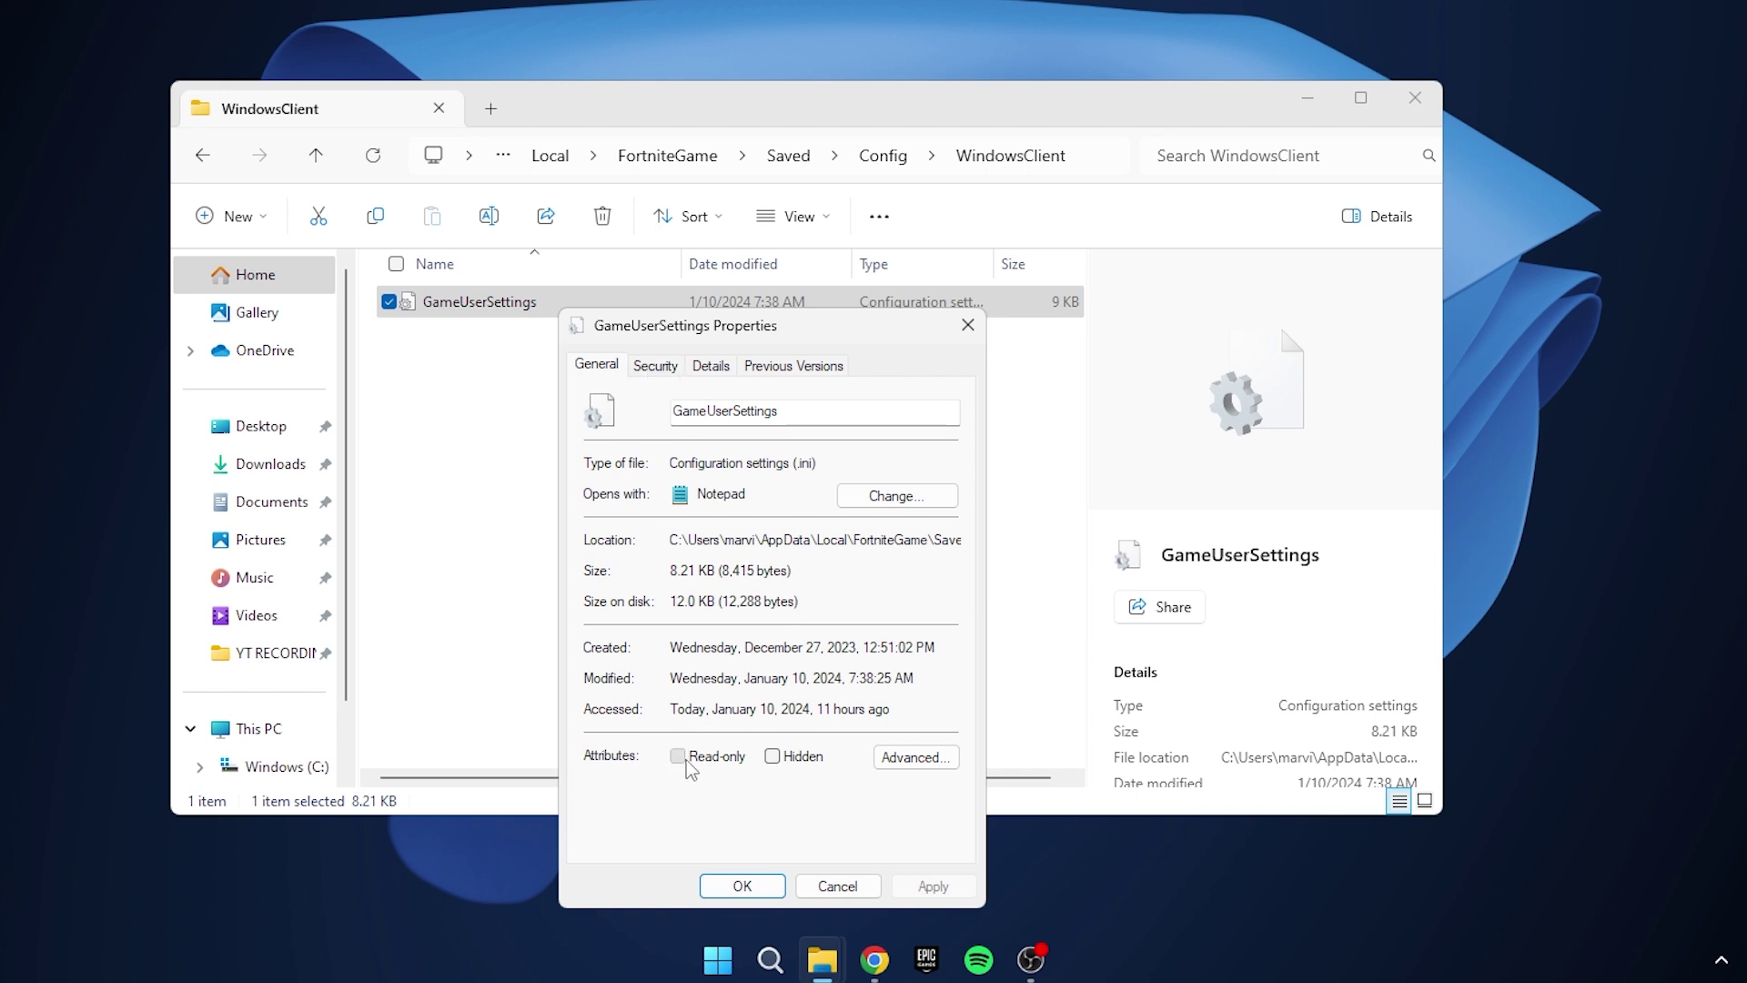
{"action": "left_click", "coordinate": [686, 761]}
{"action": "left_click", "coordinate": [913, 885]}
{"action": "left_click", "coordinate": [742, 886]}
{"action": "right_click", "coordinate": [682, 462]}
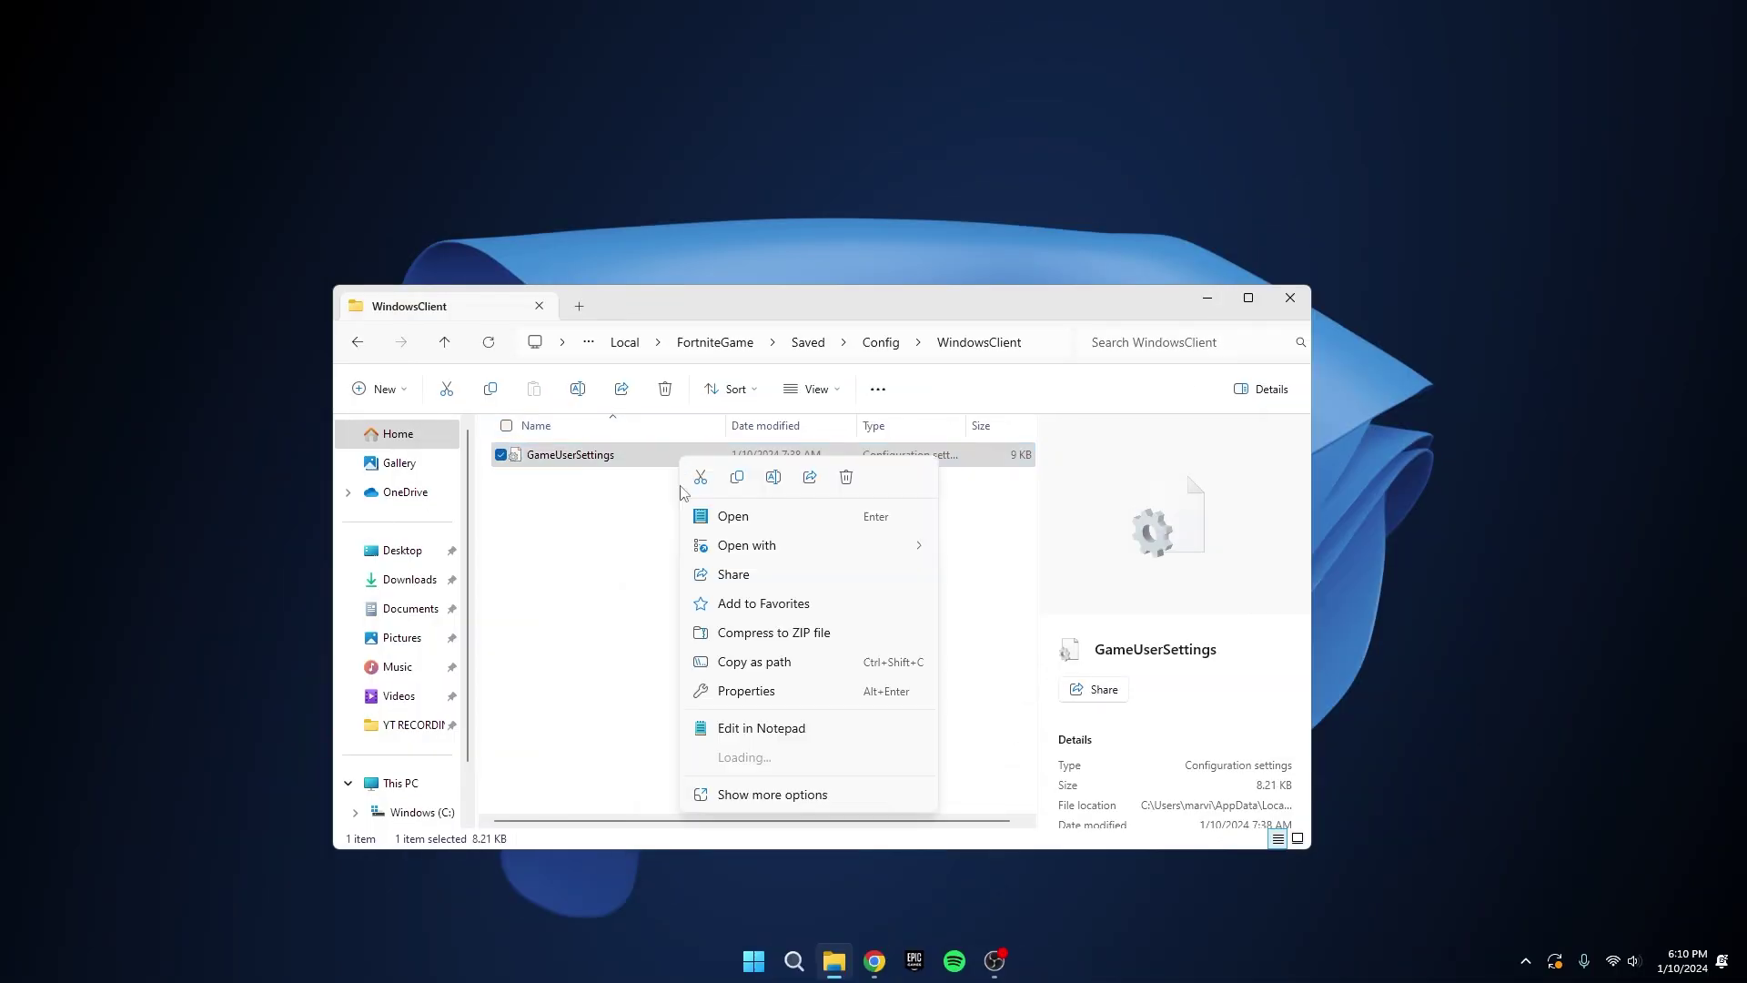
{"action": "left_click", "coordinate": [714, 517]}
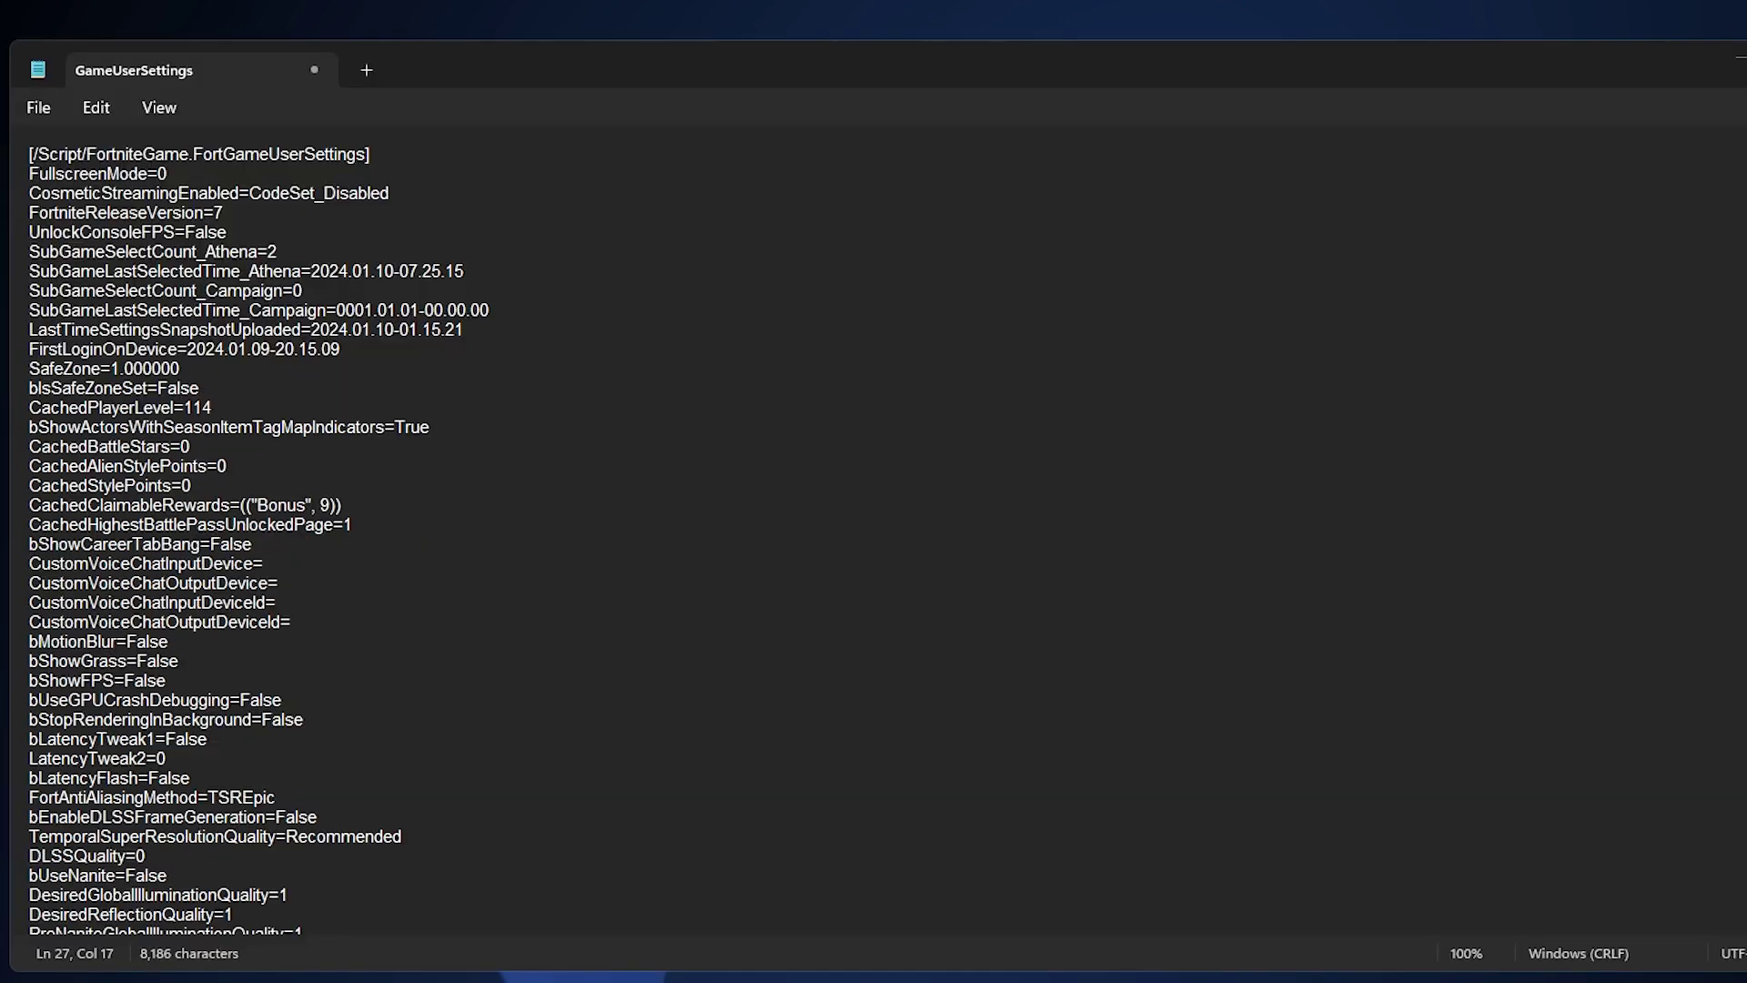
- Examine the motion blur, grass, desired screen size, GPU crash debugging and background rendering entries in GameUserSettings
{"action": "left_click_drag", "start_coordinate": [127, 641], "coordinate": [171, 646]}
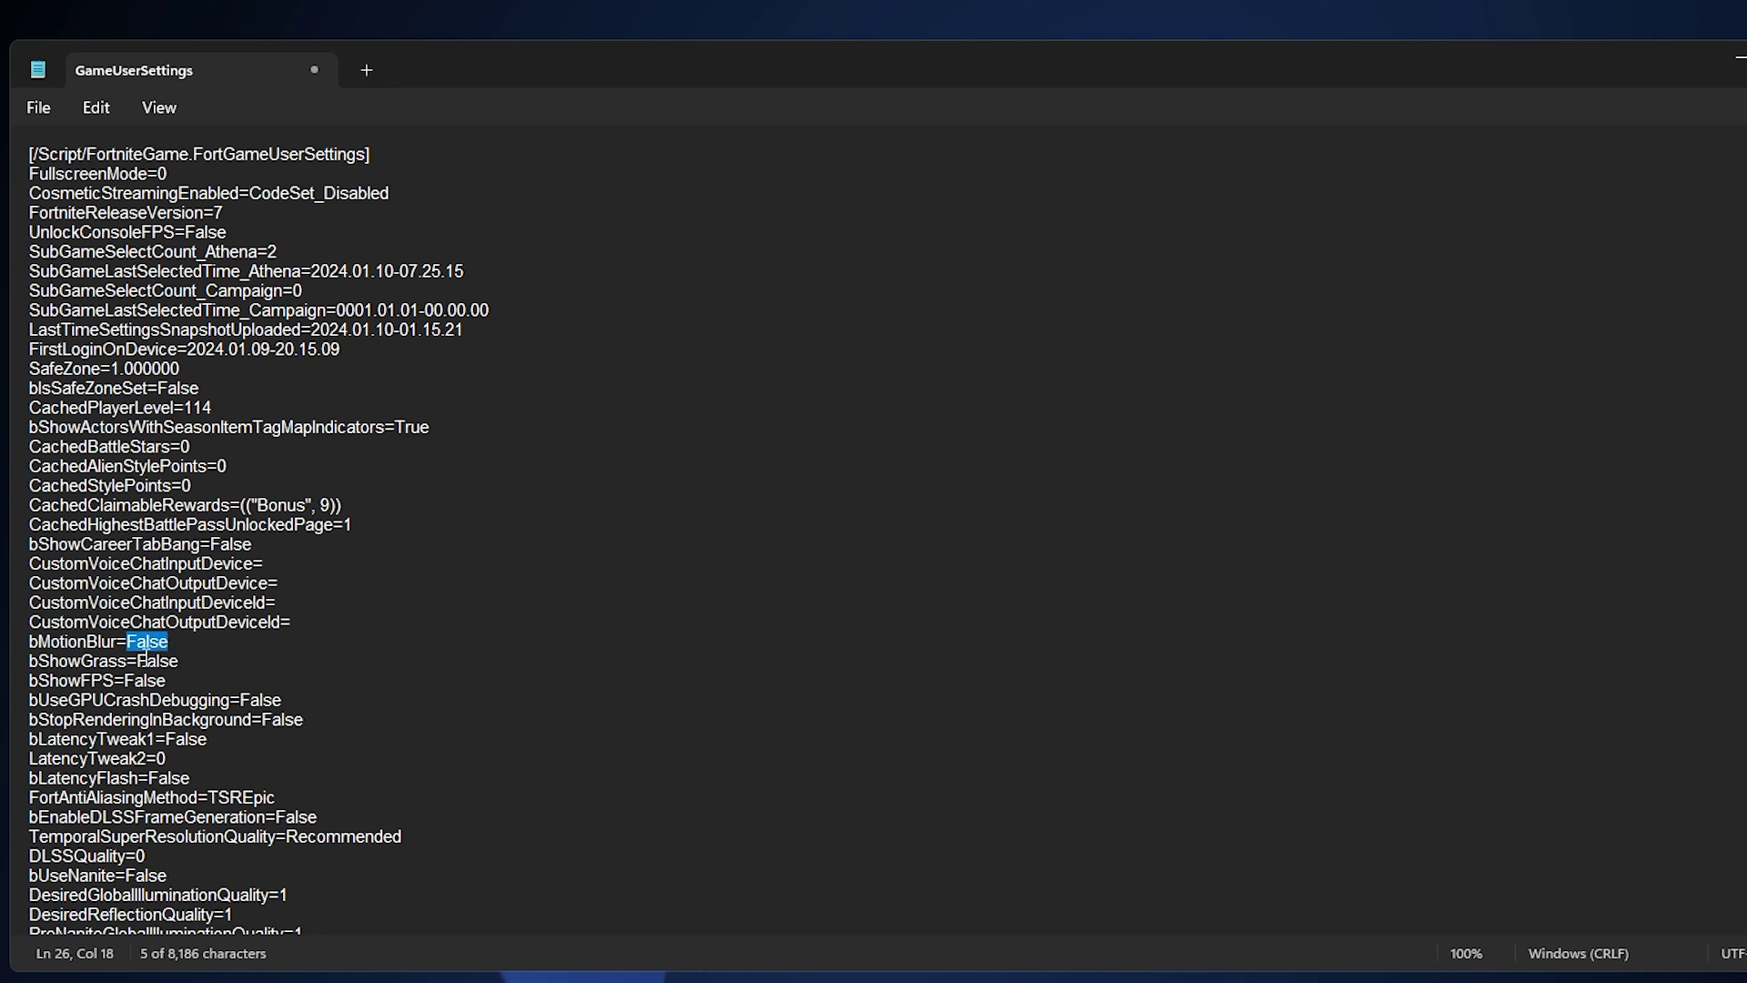
{"action": "left_click", "coordinate": [115, 661]}
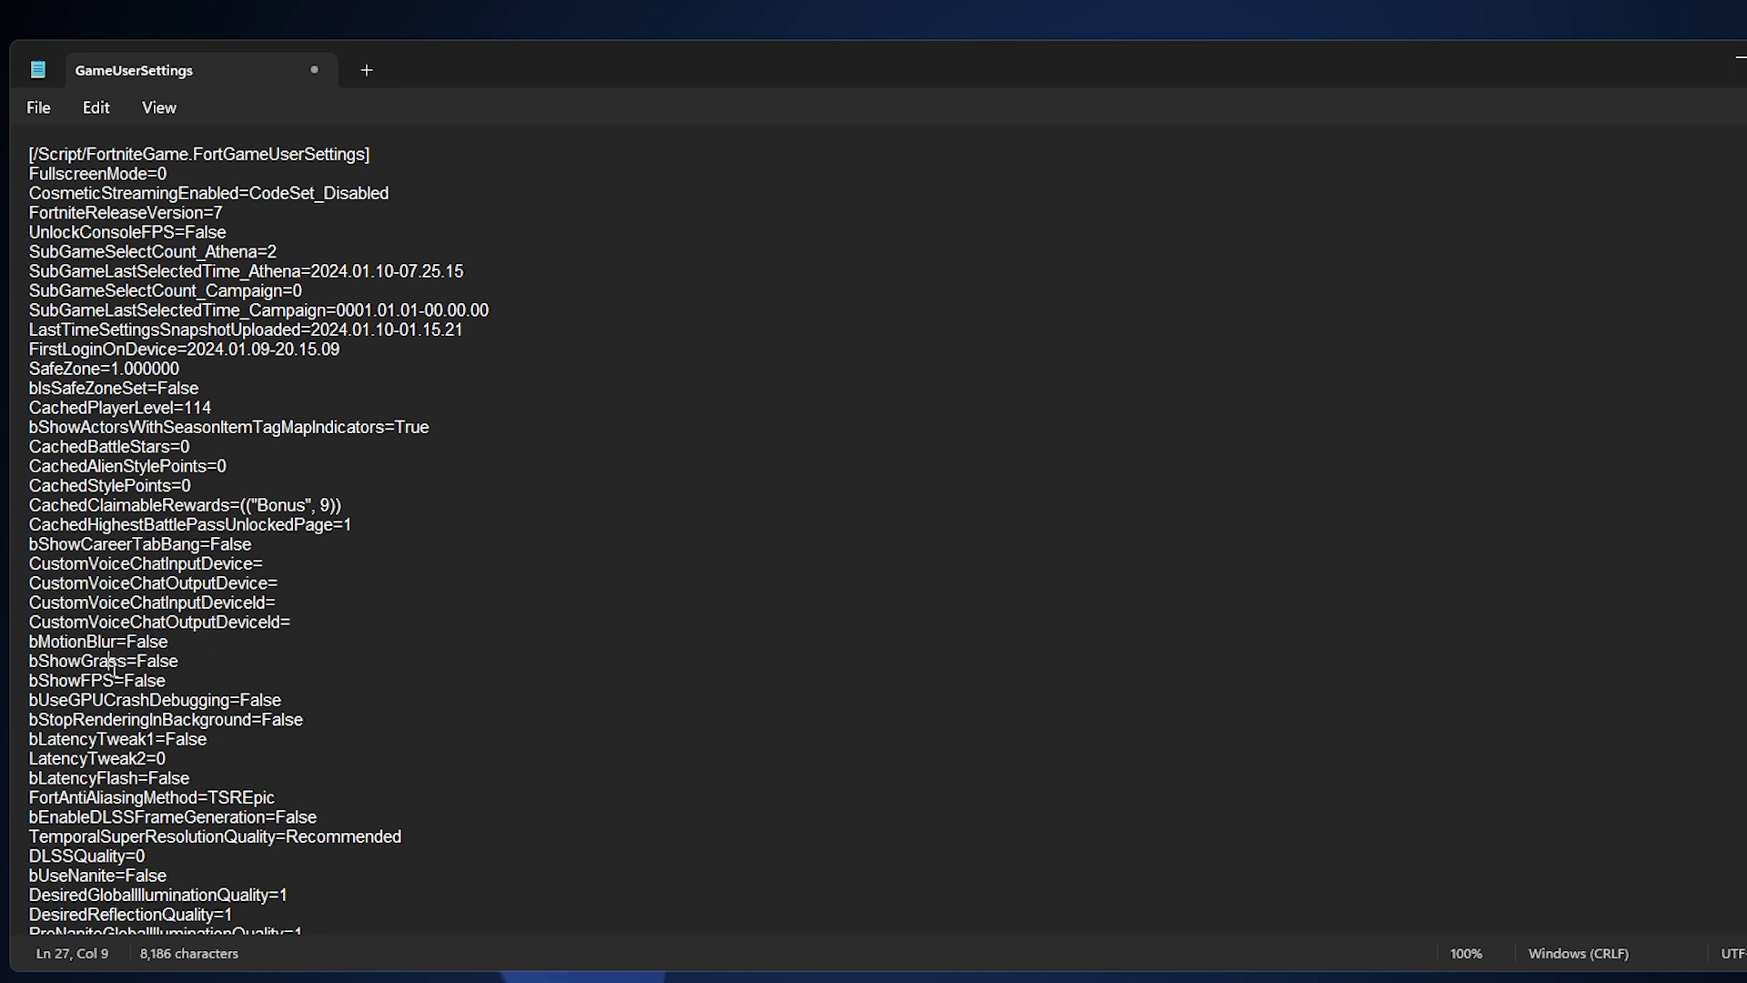
{"action": "left_click_drag", "start_coordinate": [137, 662], "coordinate": [182, 662]}
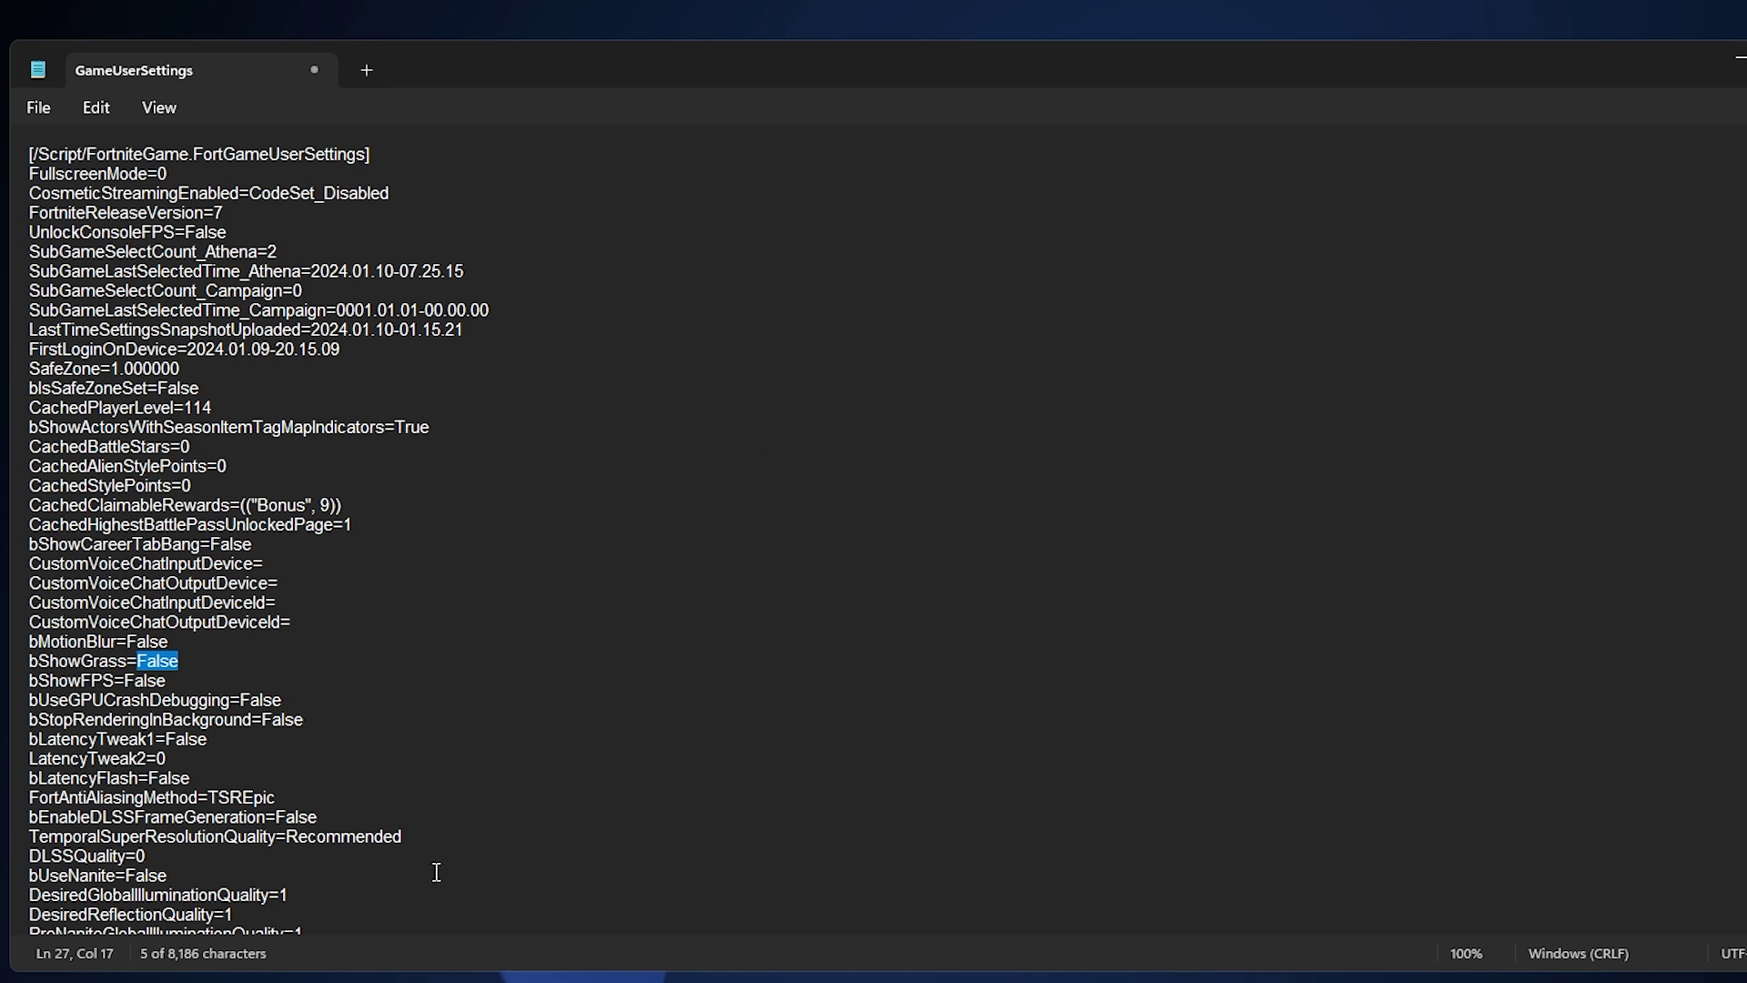
{"action": "scroll", "coordinate": [352, 860], "scroll_direction": "down", "scroll_amount": 20}
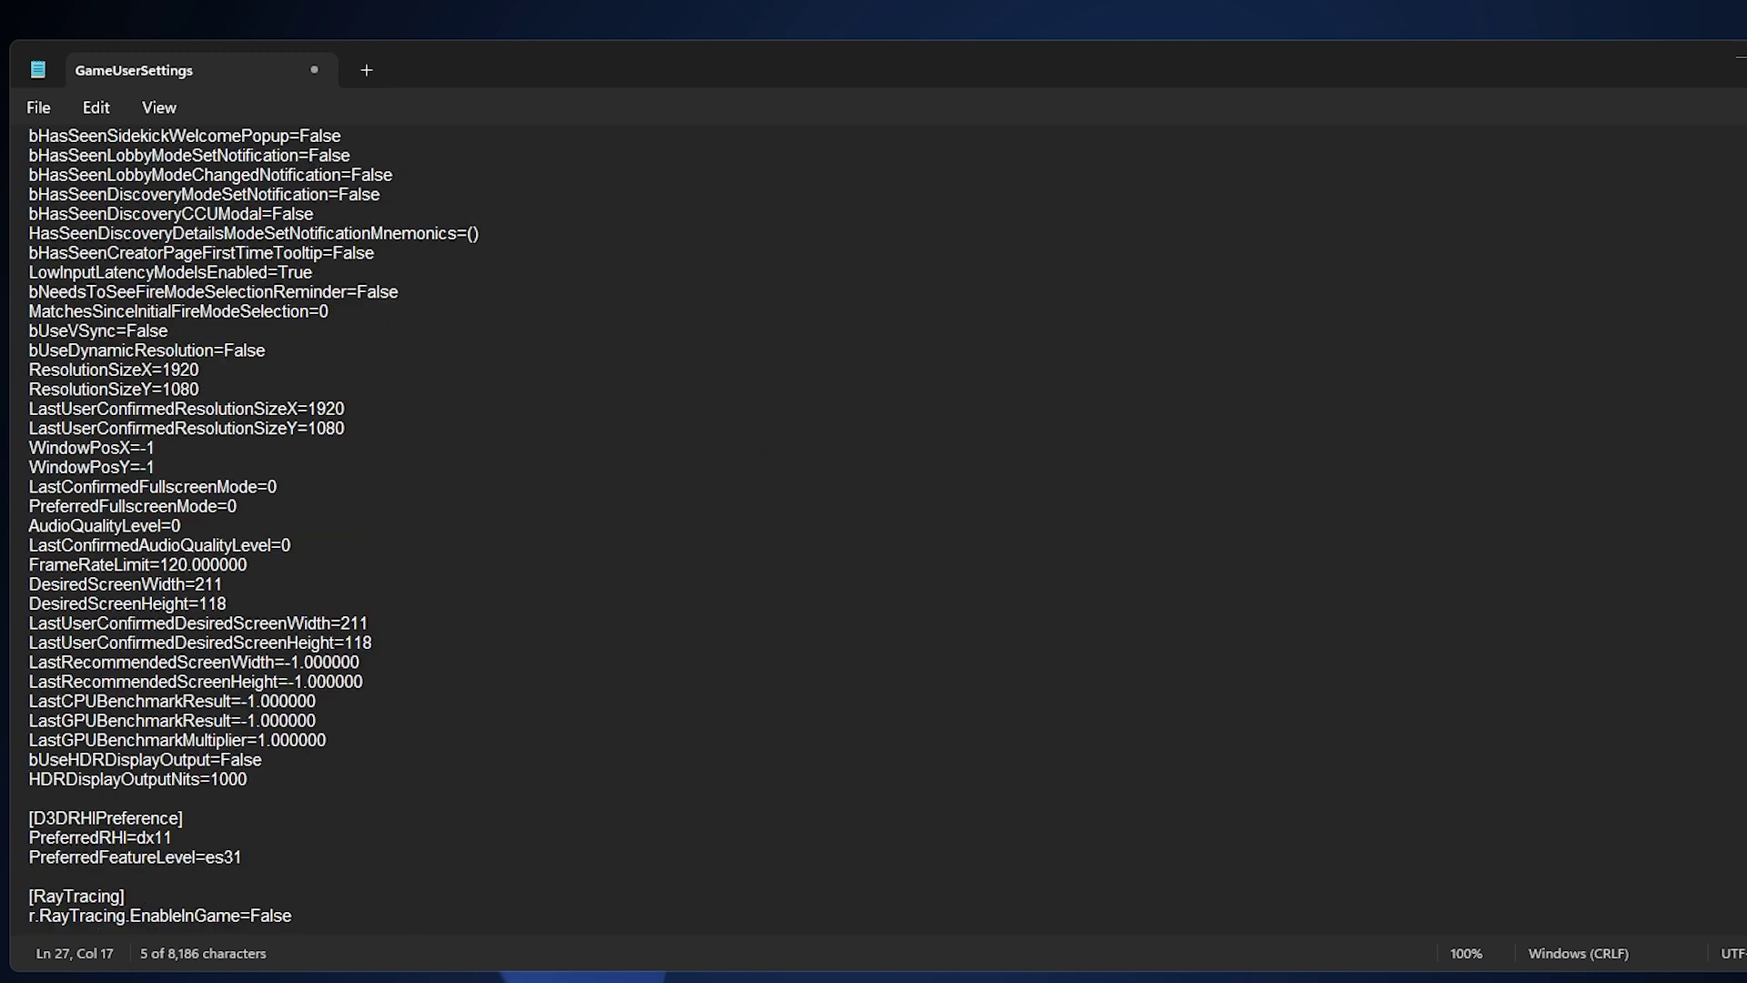
{"action": "left_click_drag", "start_coordinate": [30, 585], "coordinate": [380, 642]}
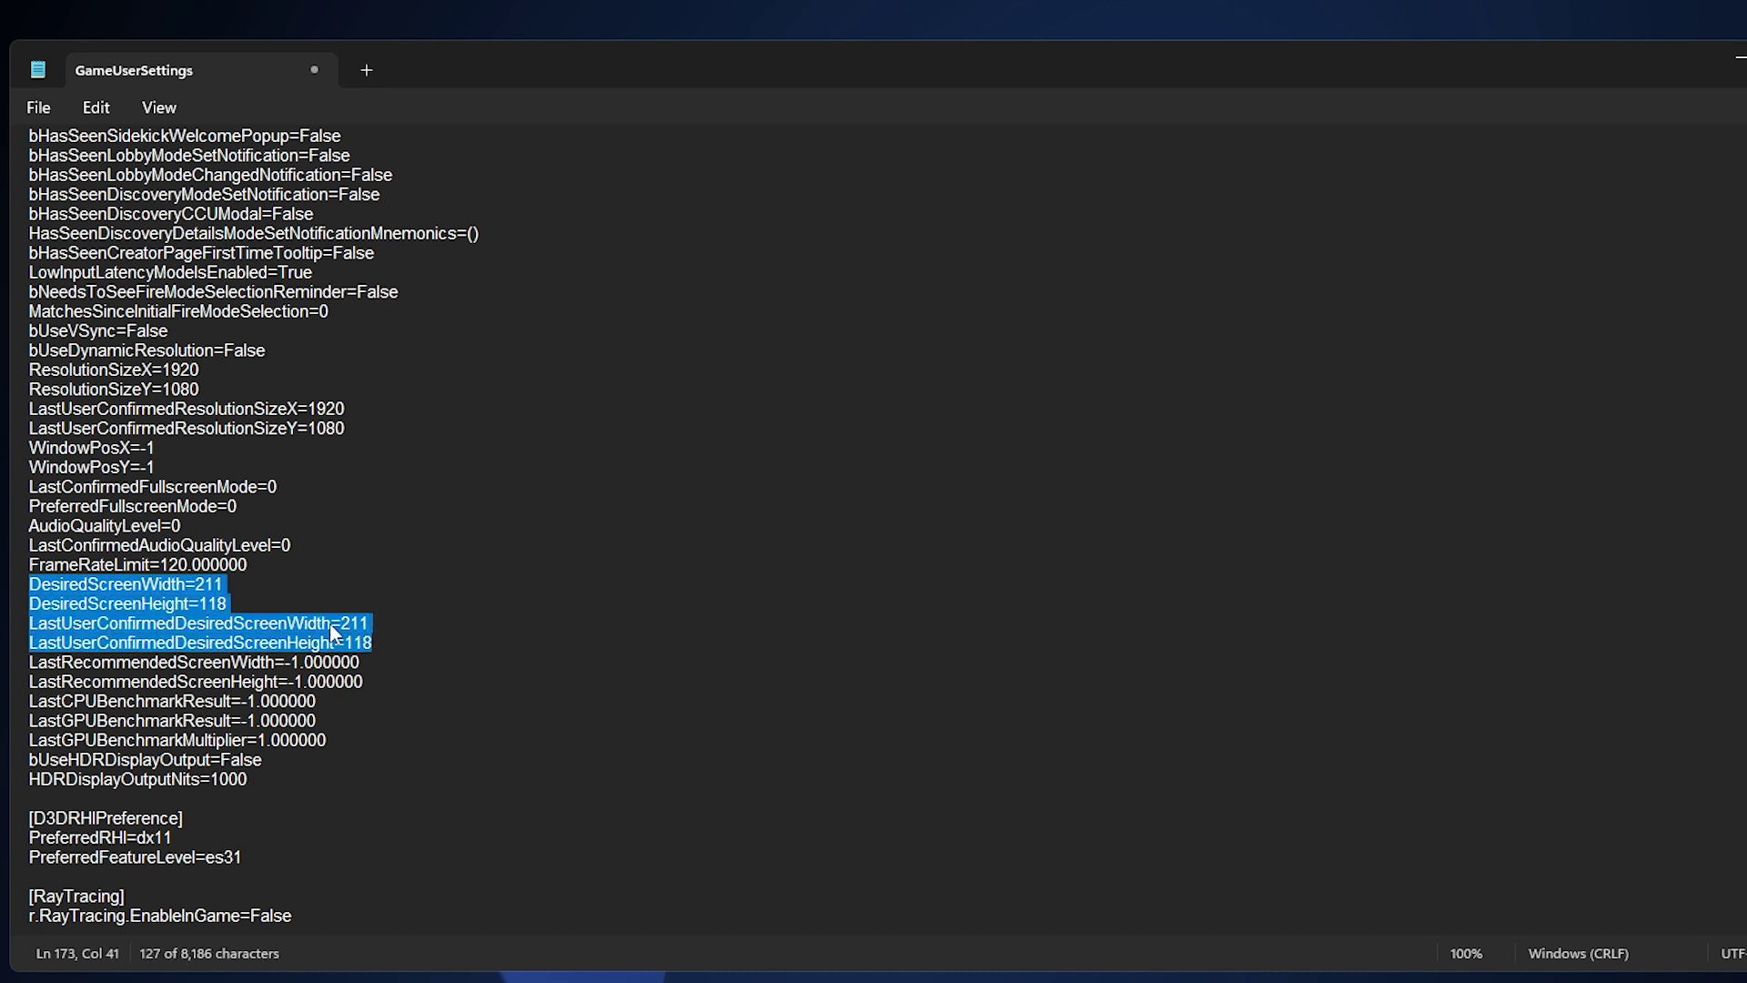
{"action": "left_click", "coordinate": [231, 584]}
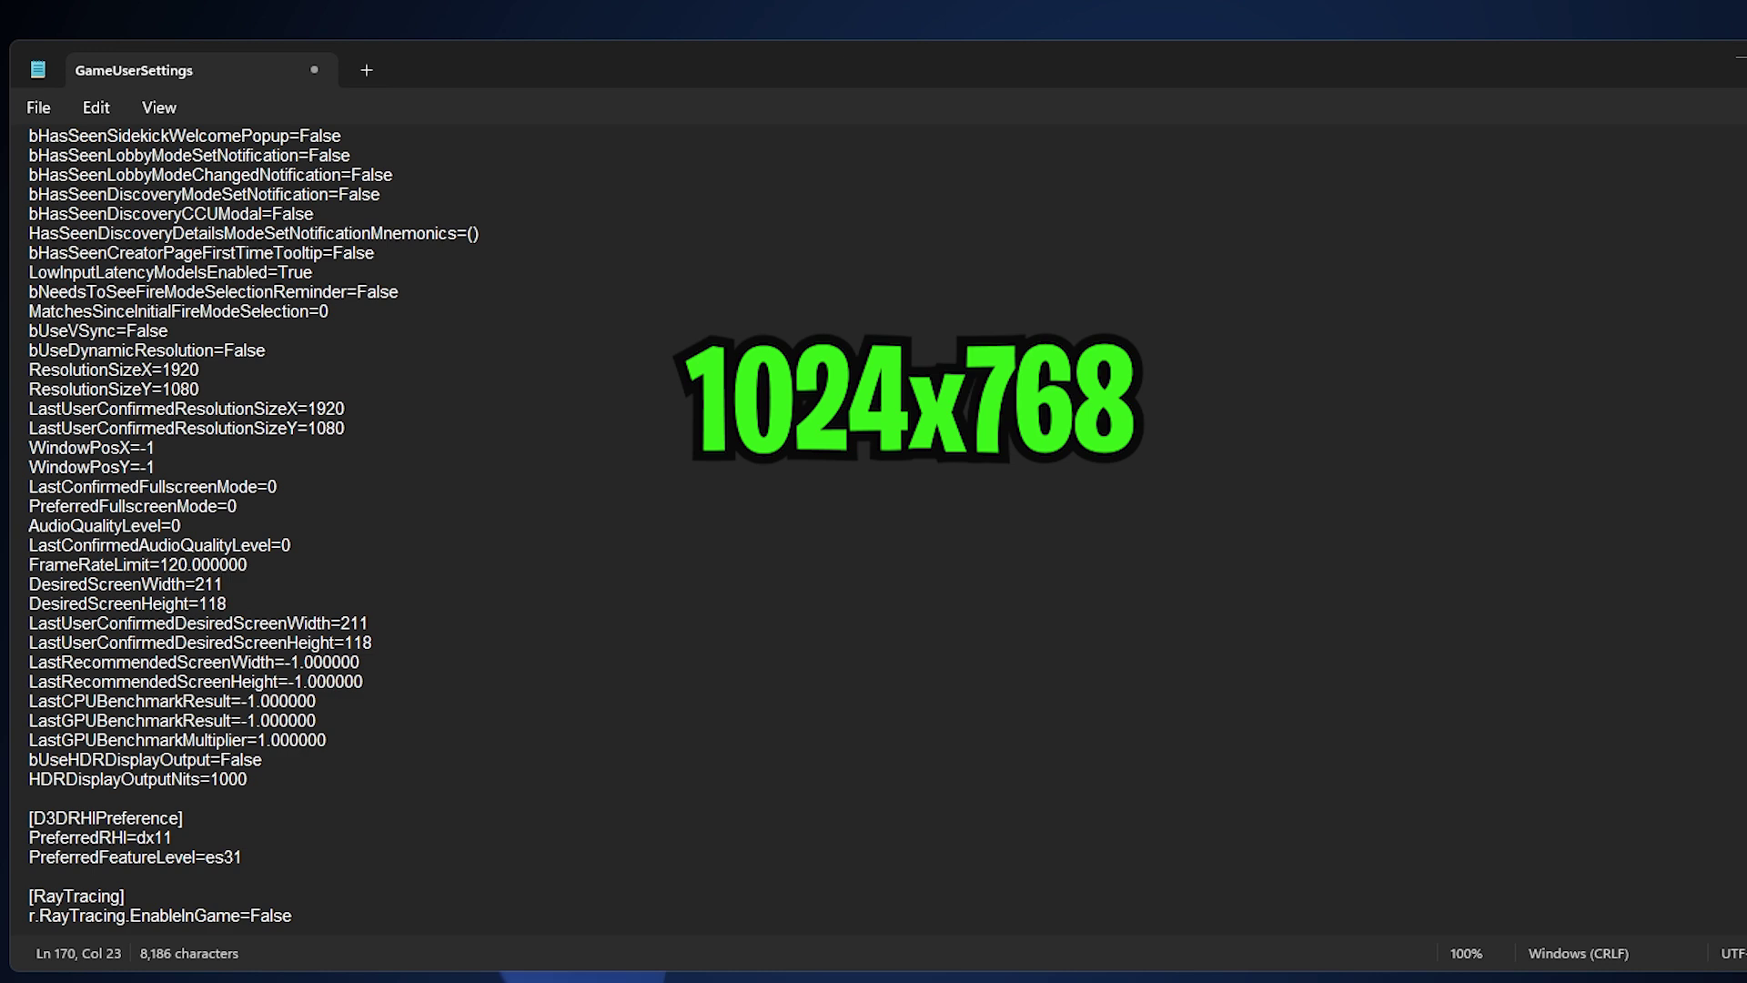
{"action": "scroll", "coordinate": [455, 528], "scroll_direction": "up", "scroll_amount": 10}
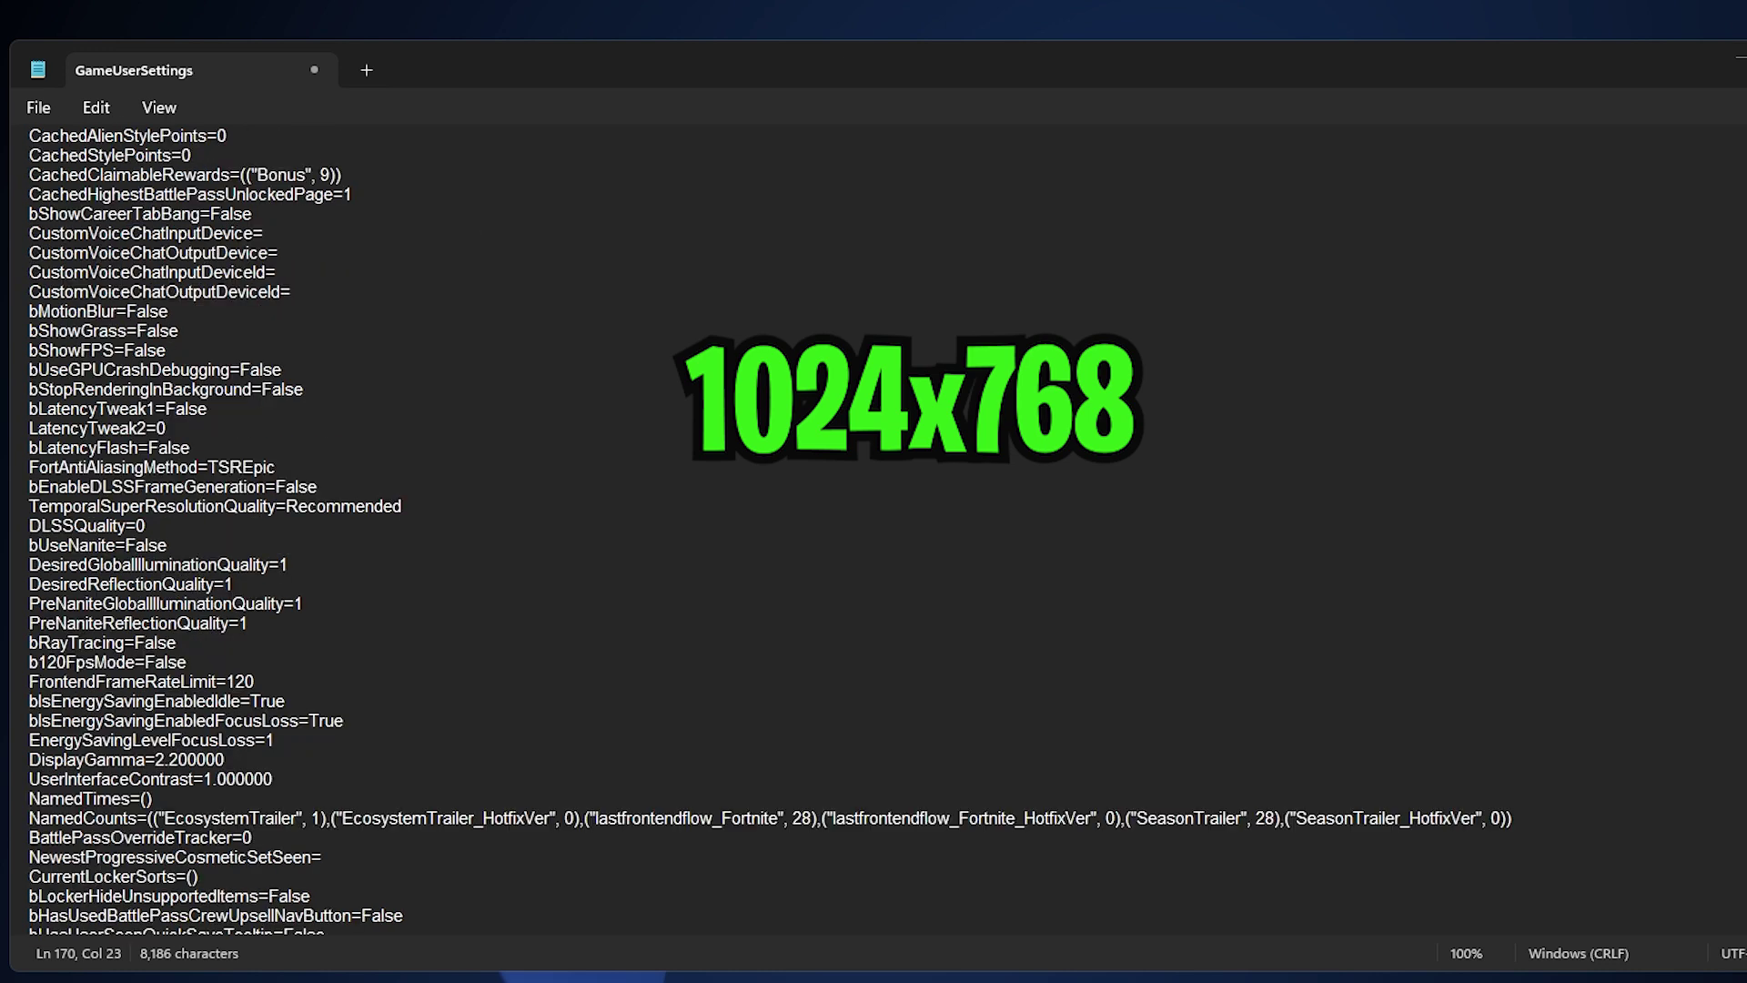
{"action": "left_click", "coordinate": [20, 379]}
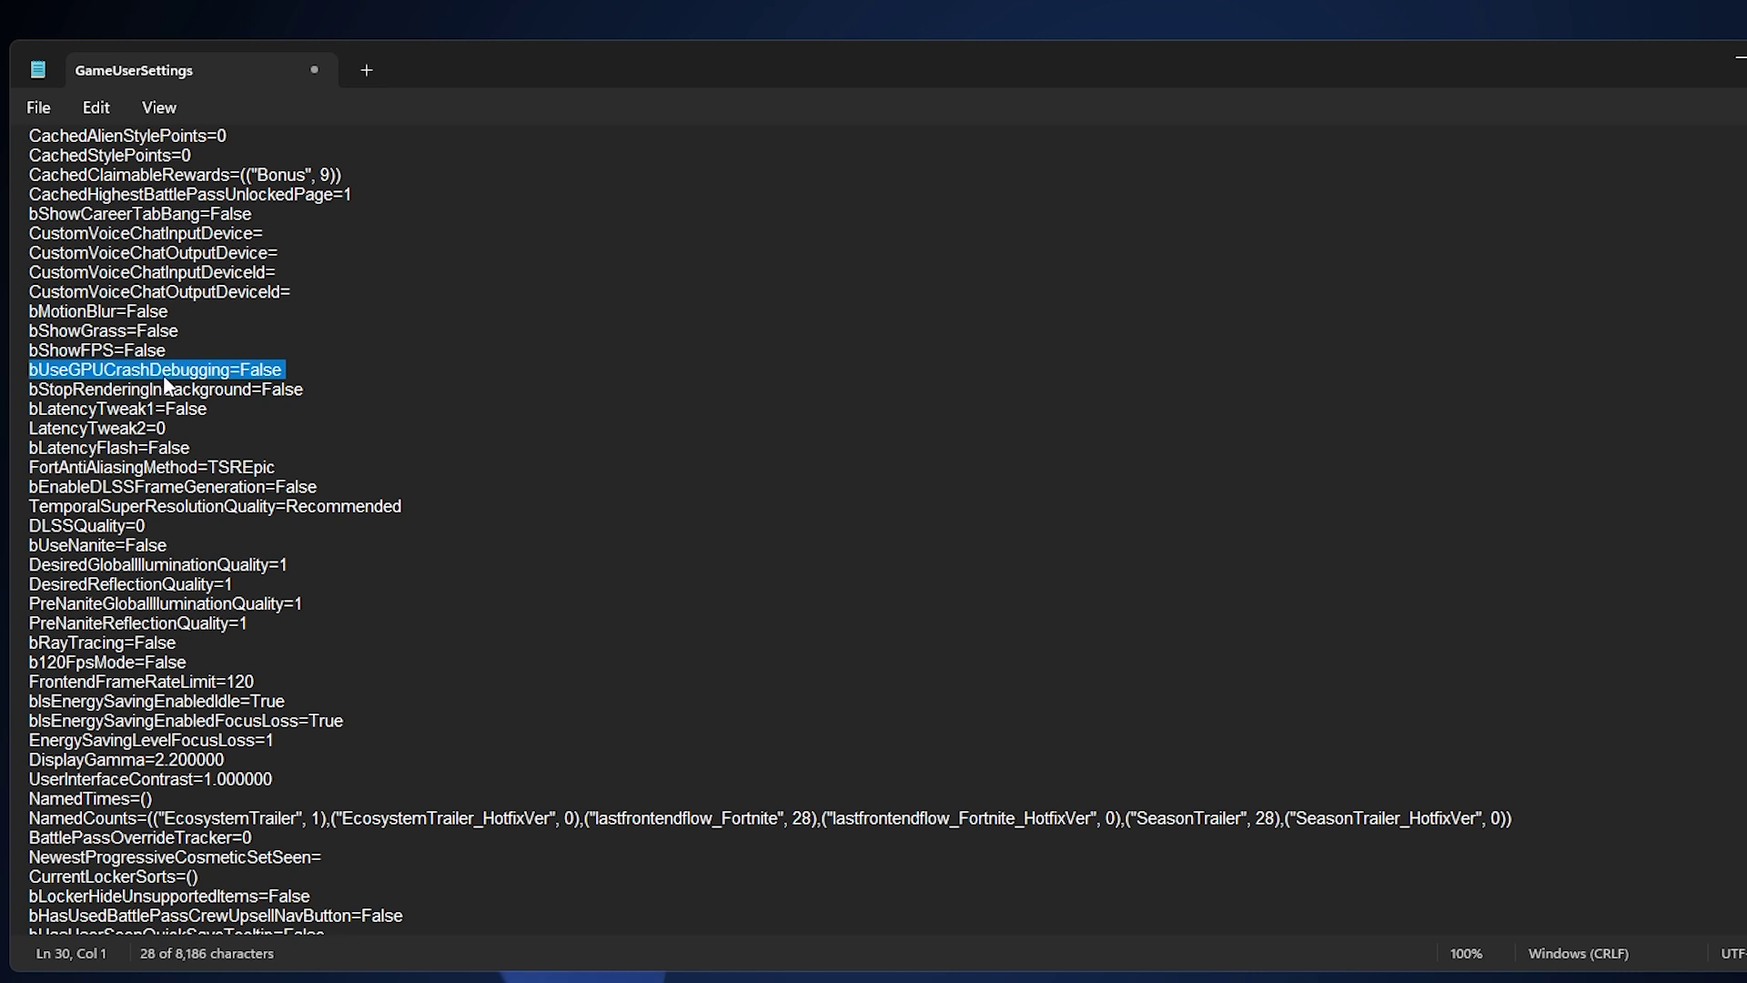
{"action": "triple_click", "coordinate": [41, 391]}
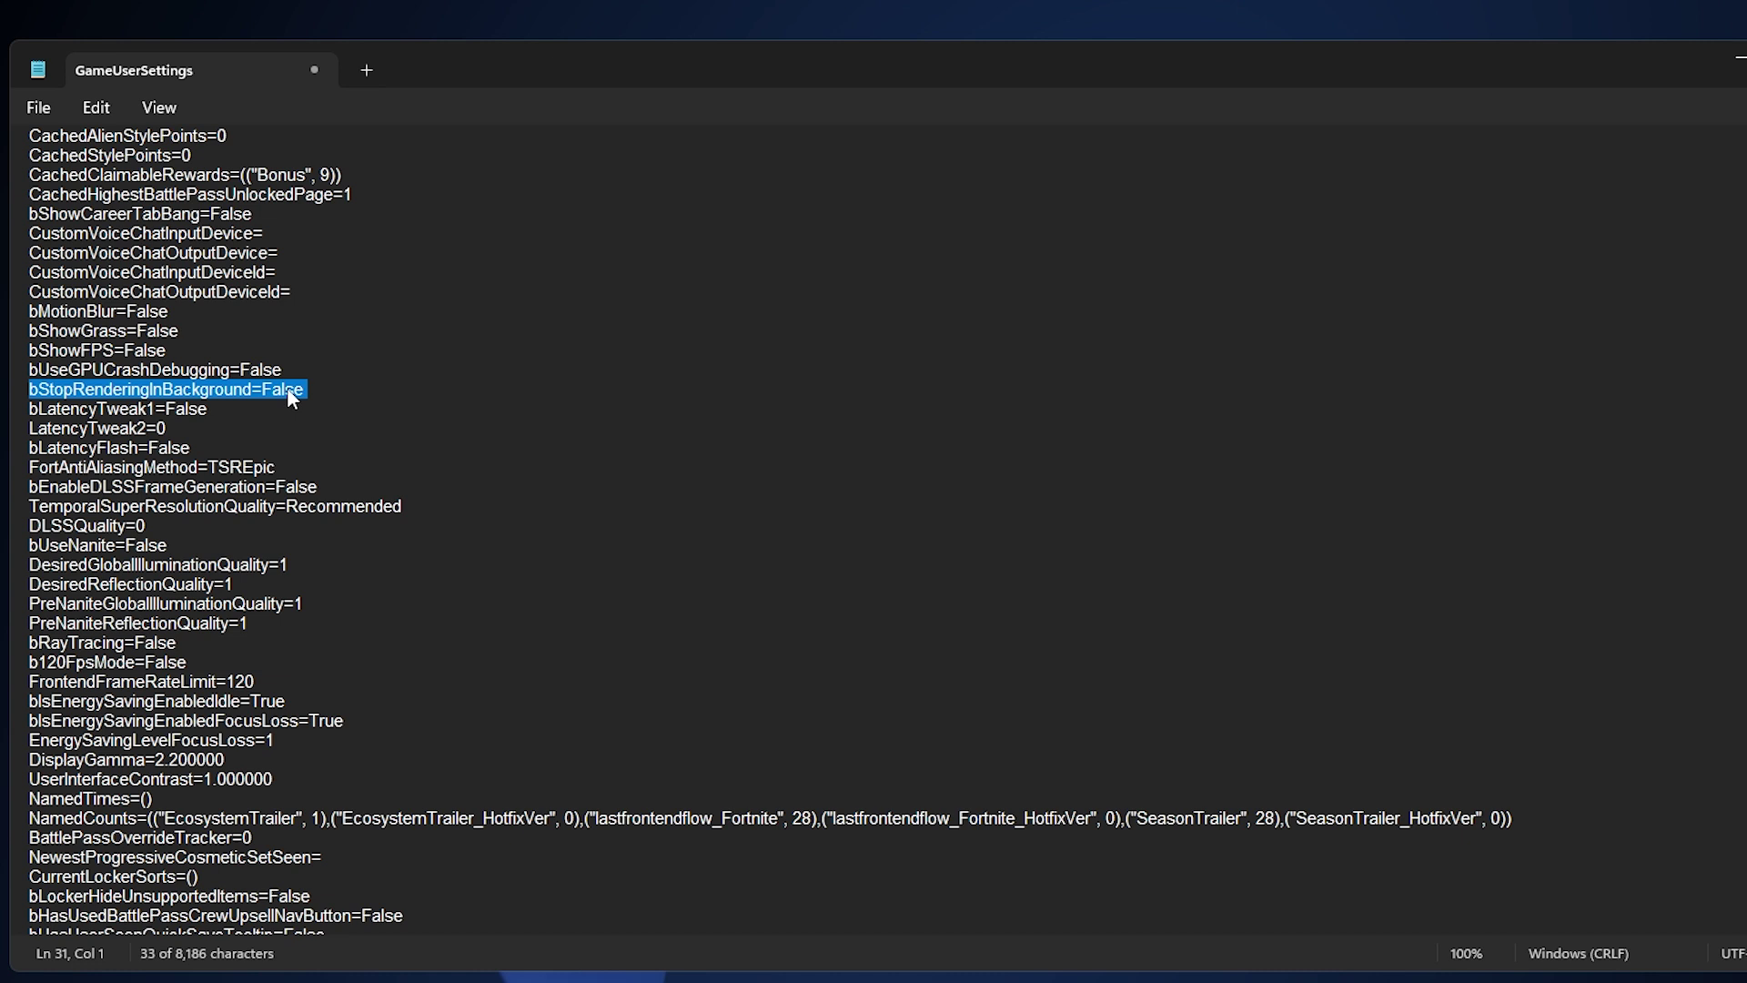
{"action": "left_click", "coordinate": [198, 397]}
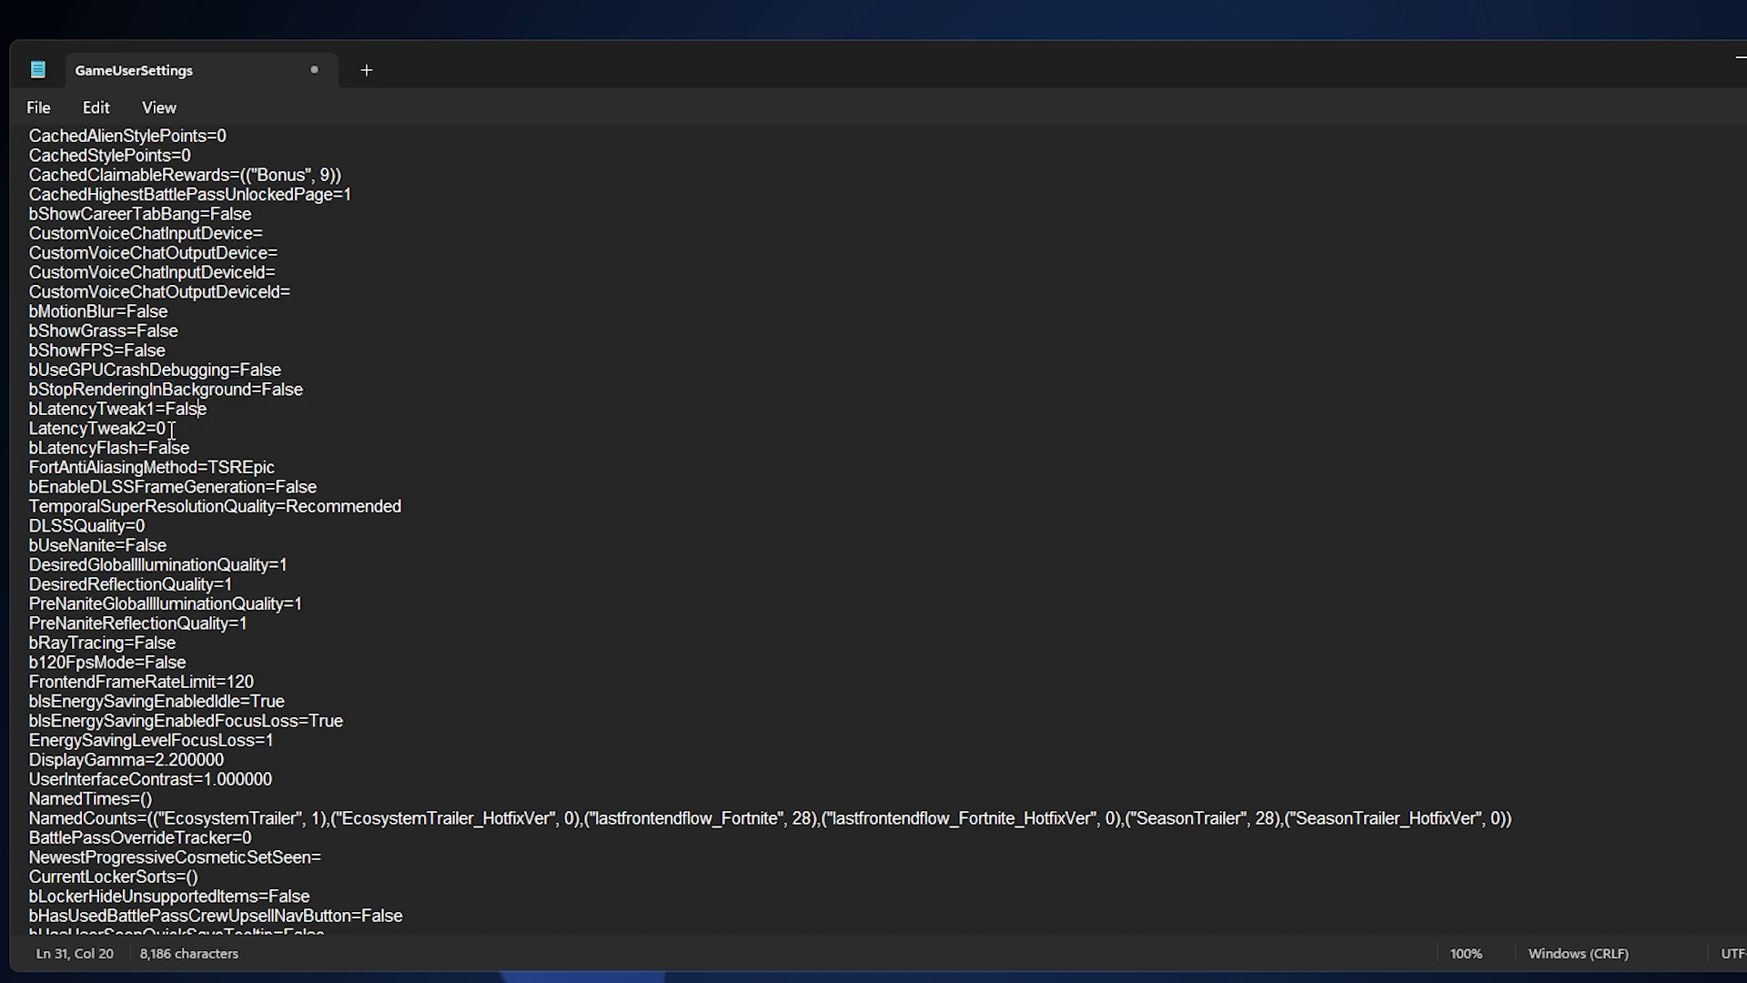
- Set the LatencyTweak2 entry to 1 in GameUserSettings
{"action": "left_click", "coordinate": [171, 429]}
{"action": "key", "text": "BackSpace"}
{"action": "type", "text": "1"}
{"action": "left_click", "coordinate": [179, 528]}
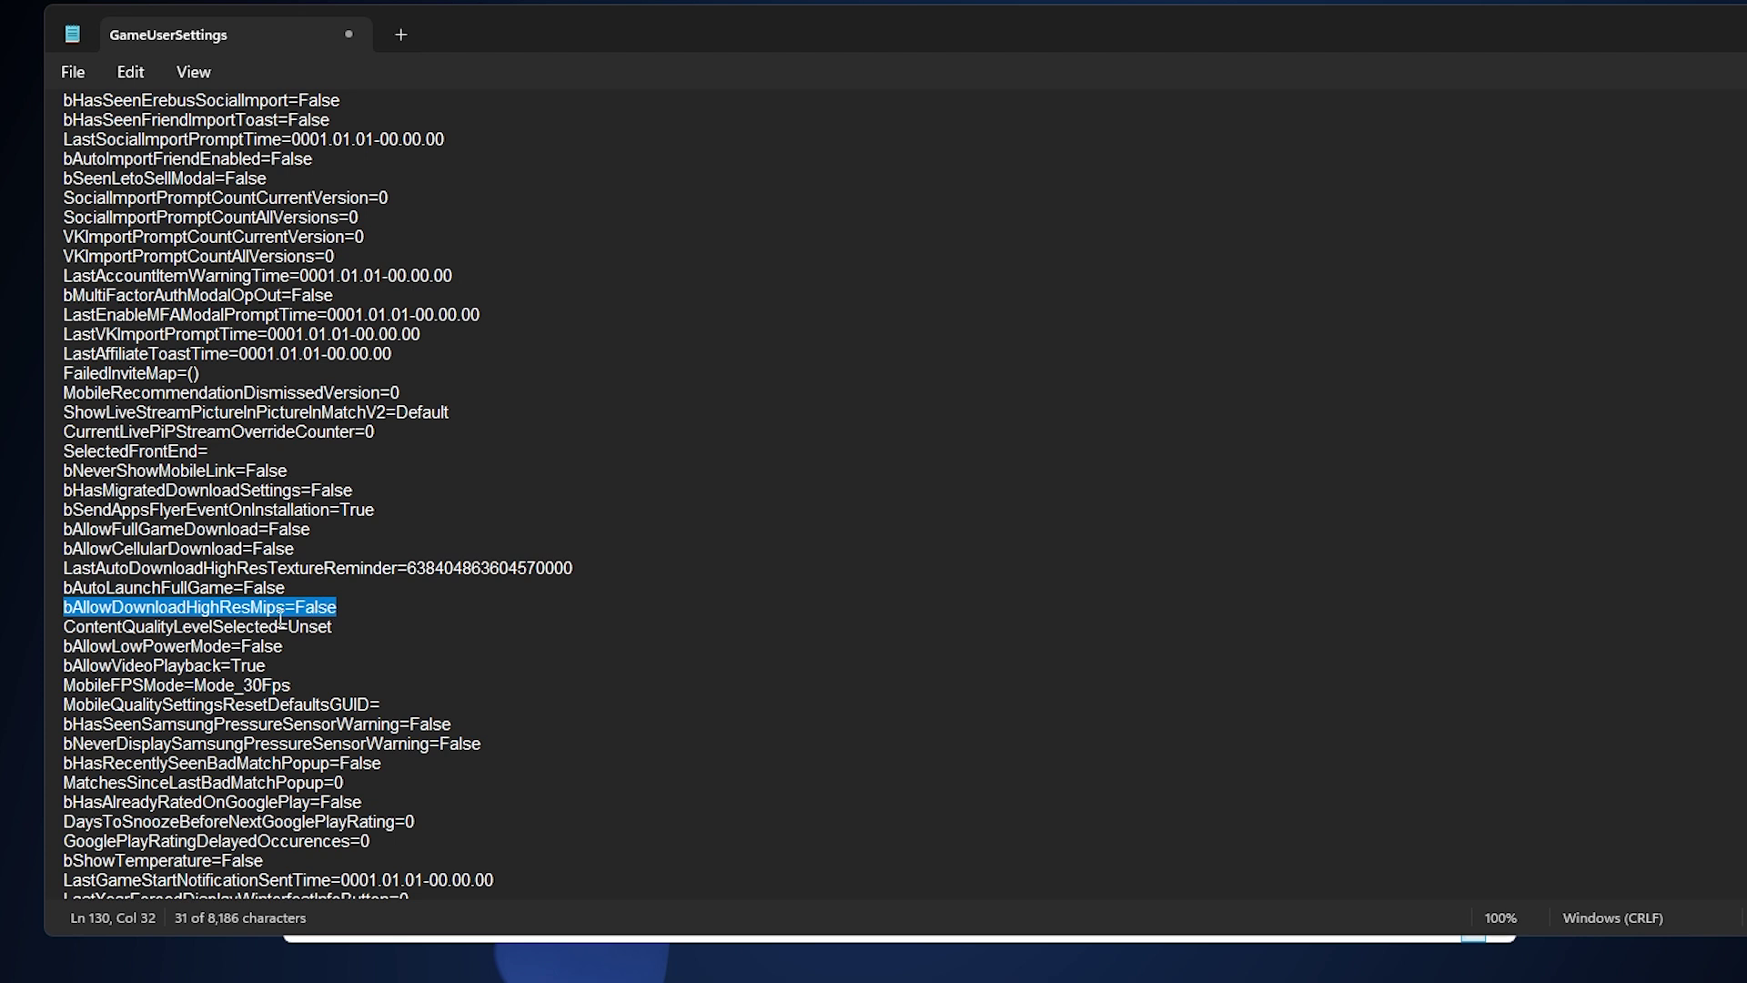
- Check the LowInputLatencyModeIsEnabled entry and save the GameUserSettings file
{"action": "triple_click", "coordinate": [67, 644]}
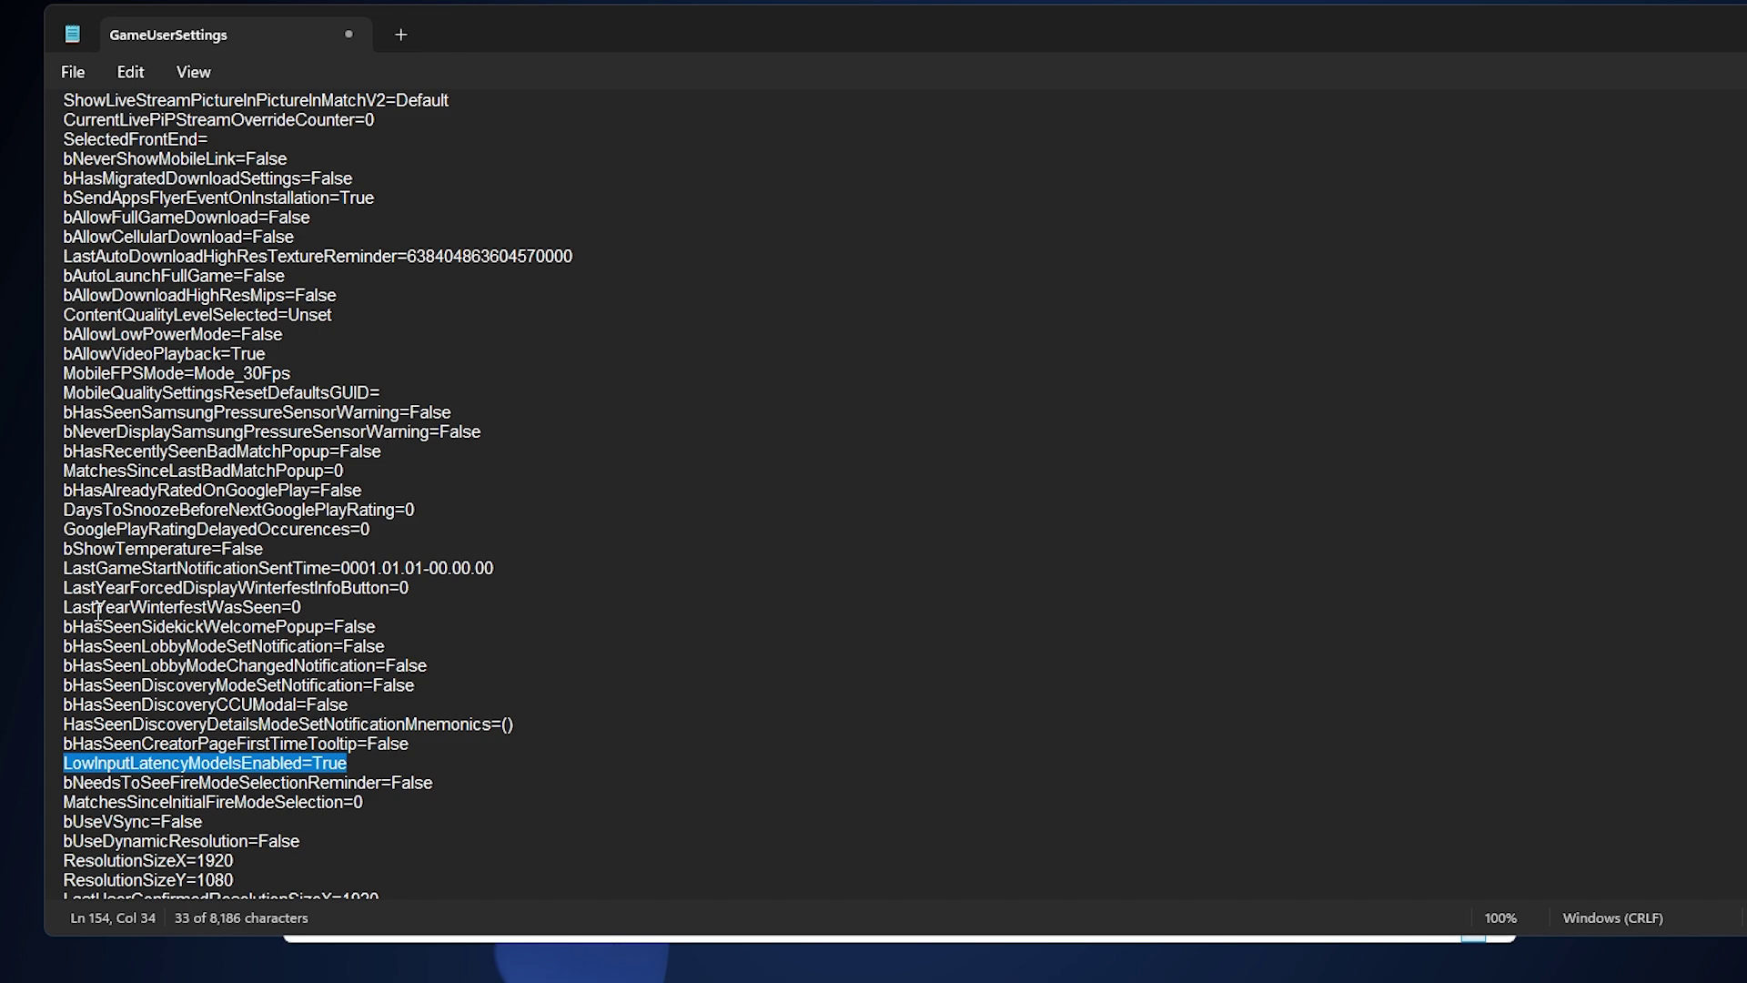
{"action": "scroll", "coordinate": [53, 737], "scroll_direction": "down", "scroll_amount": 2}
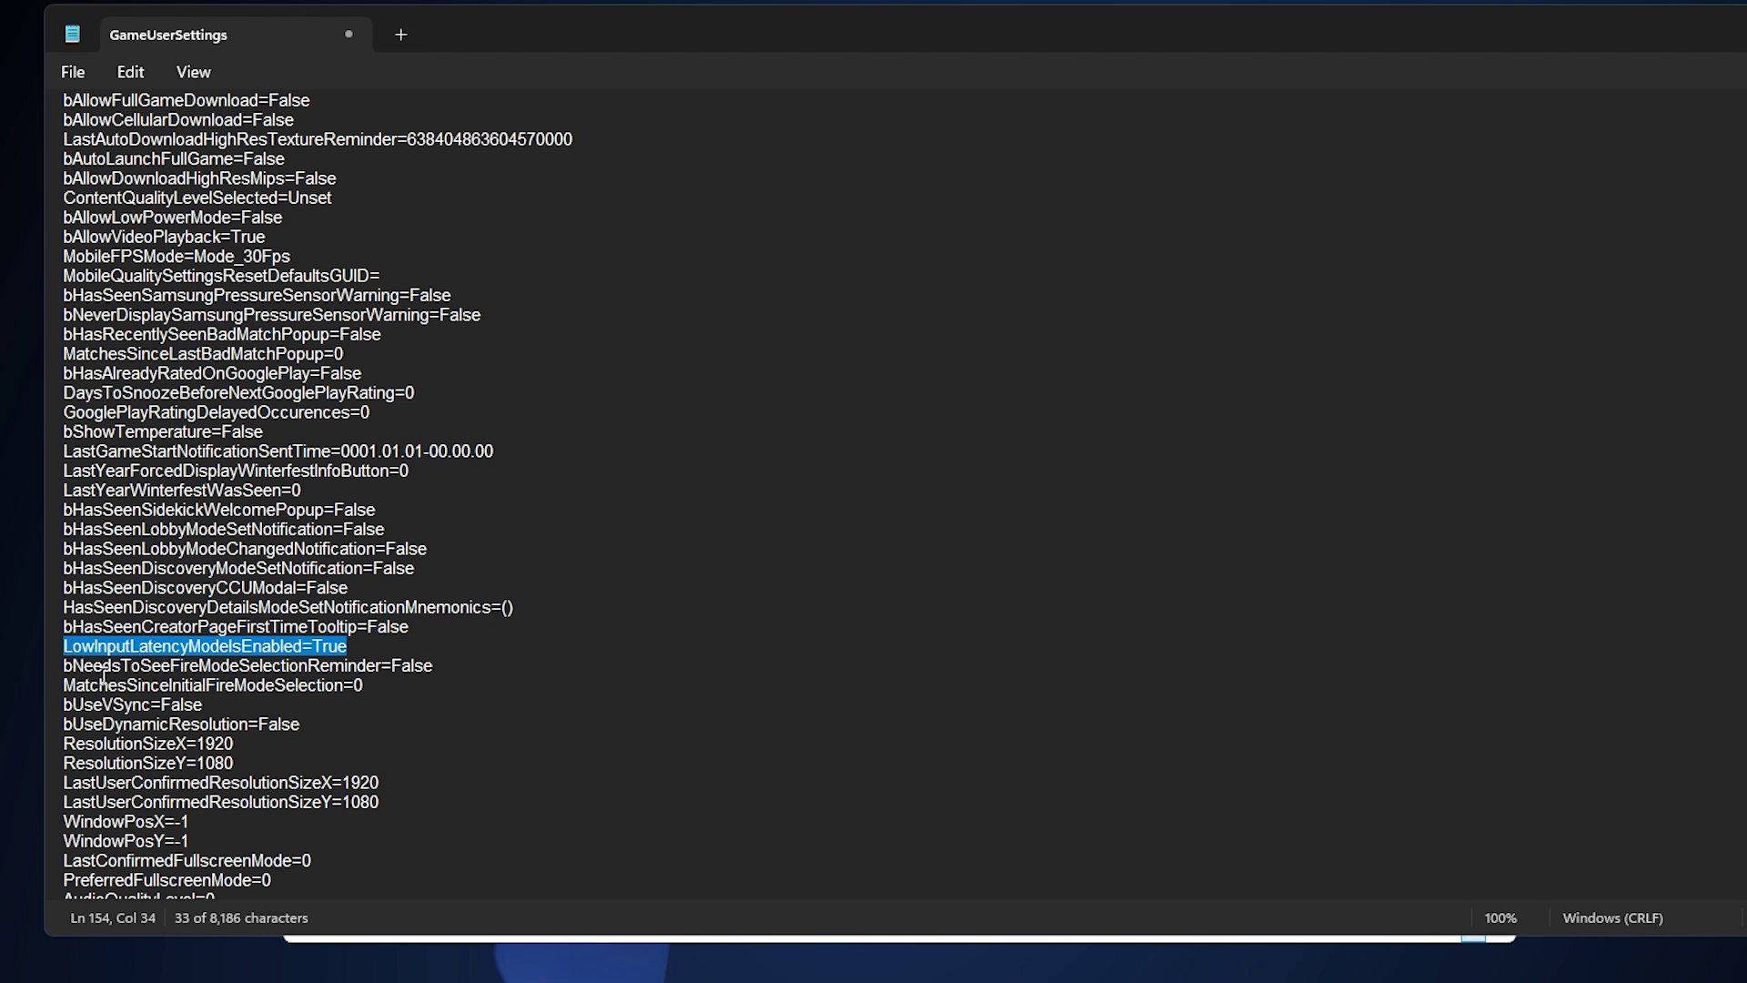
{"action": "left_click", "coordinate": [73, 72]}
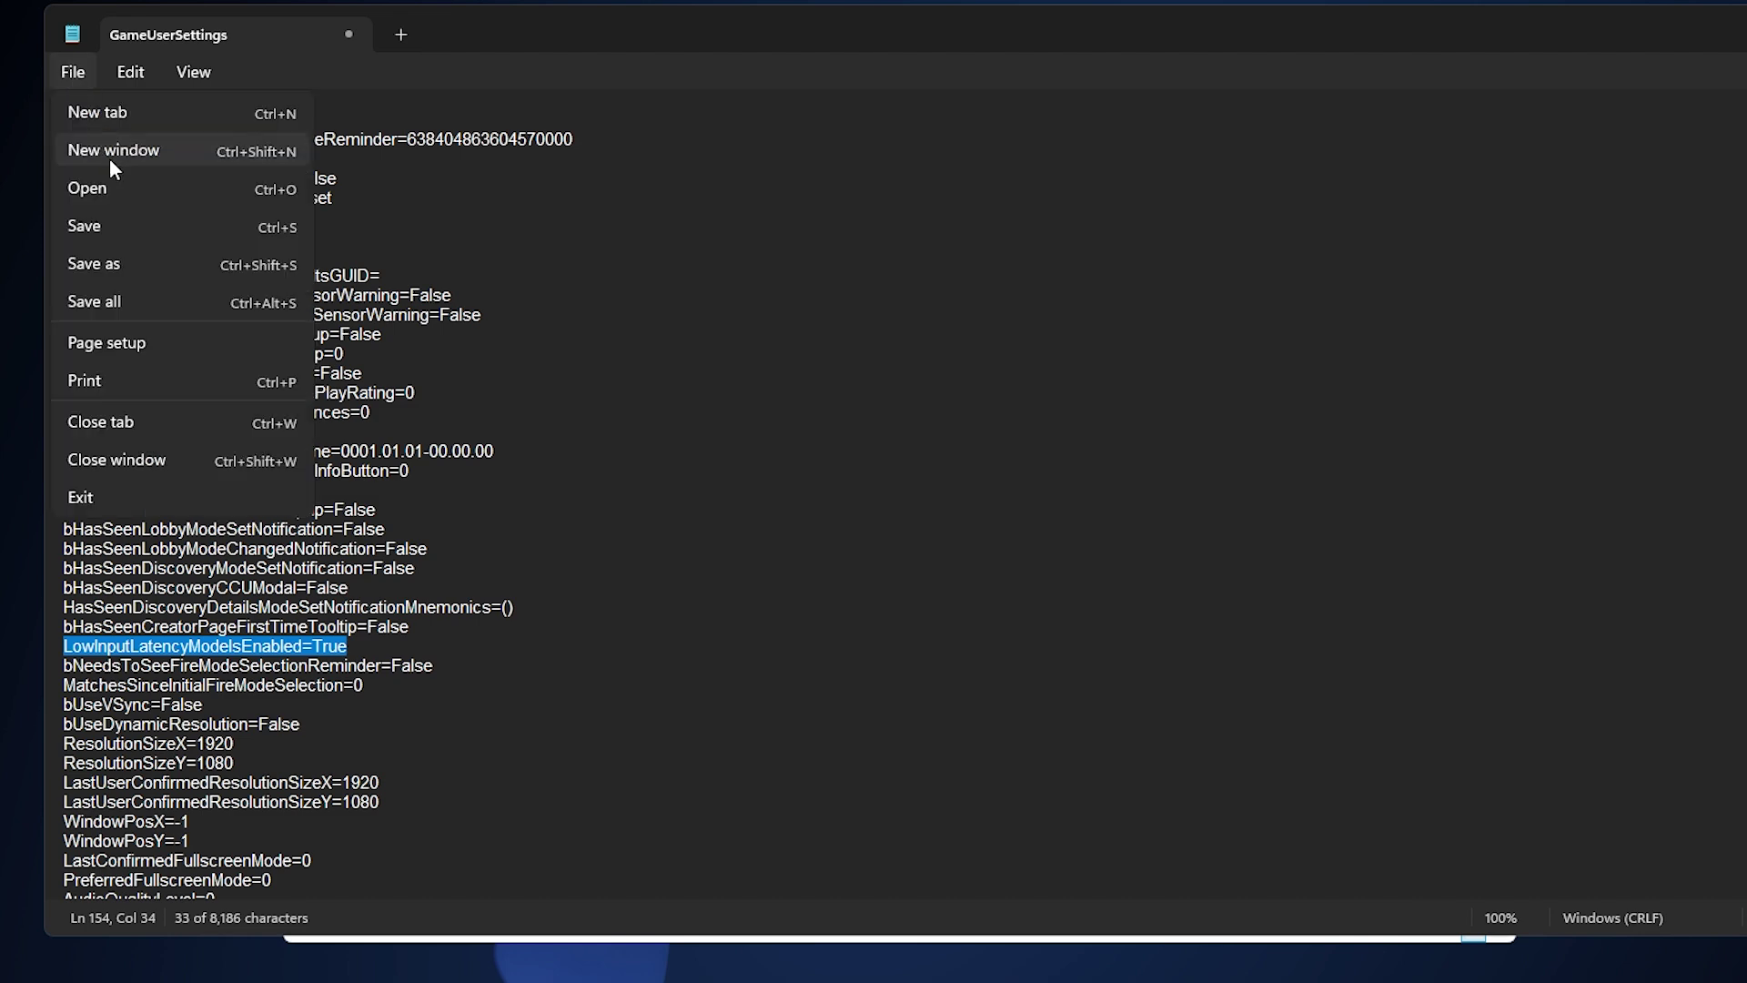
{"action": "left_click", "coordinate": [106, 225]}
- Examine the ChatSettings section of GameUserSettings, including the AutoImportFriends, MessageReceivedCueEnabled and ShowTextChat entries
{"action": "left_click", "coordinate": [44, 351]}
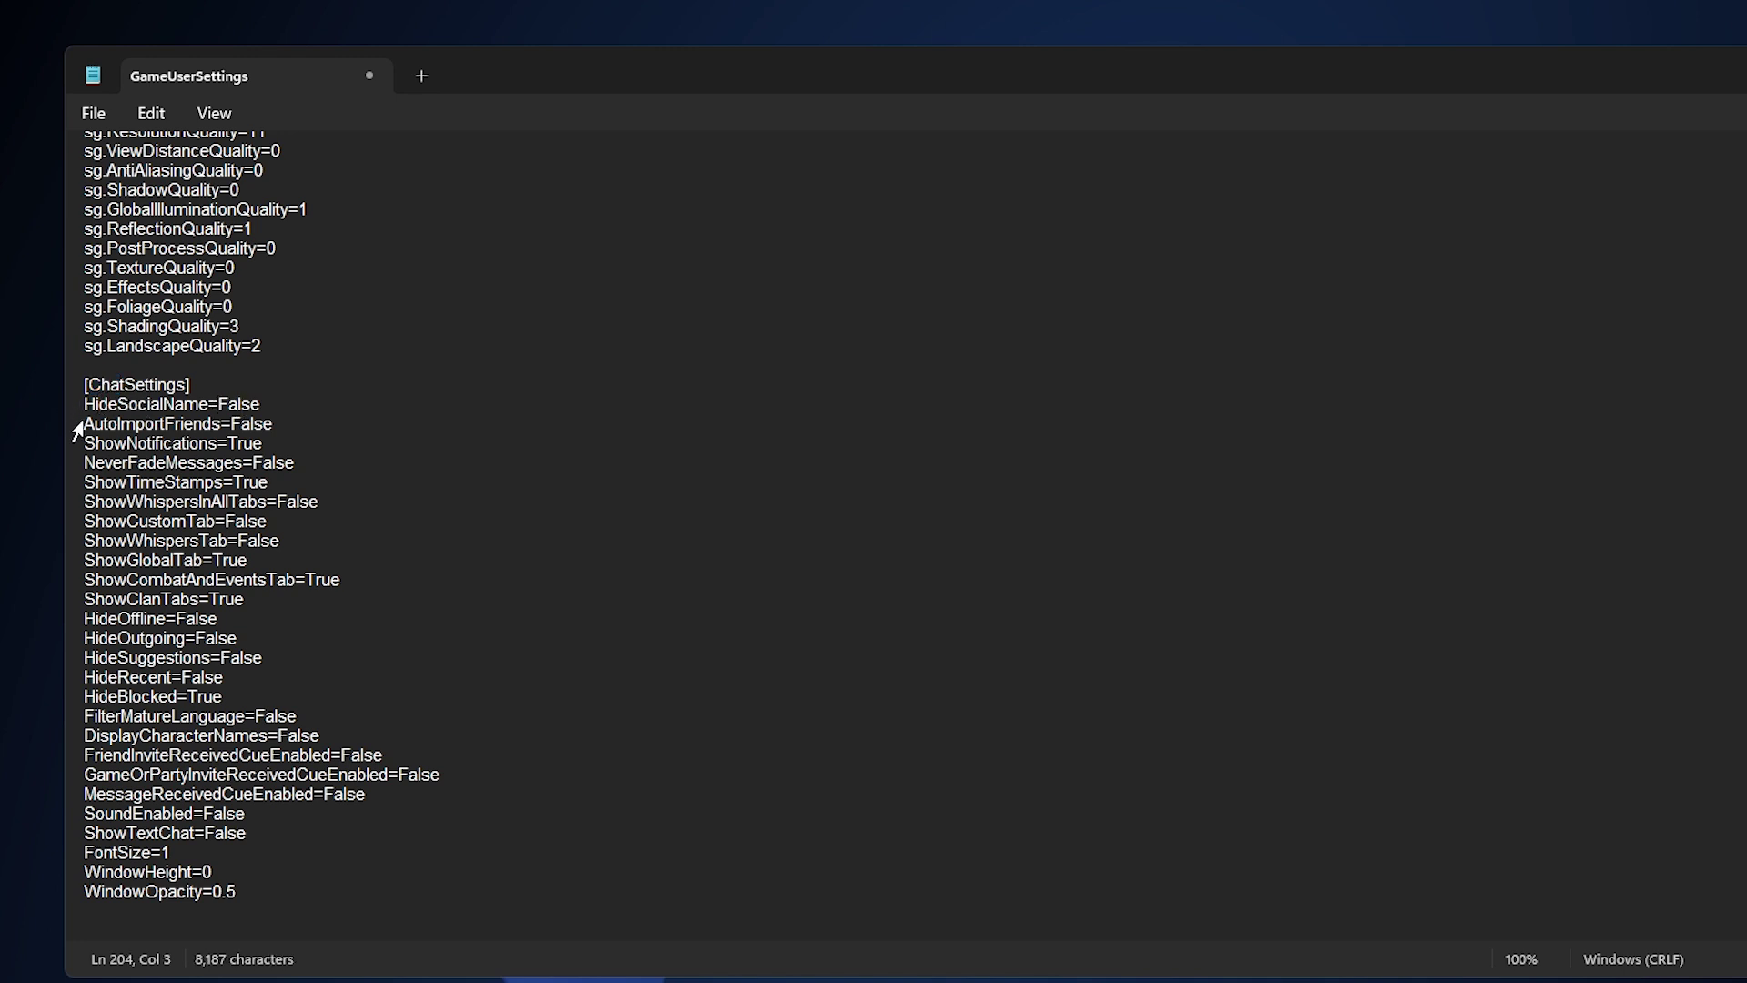
{"action": "left_click_drag", "start_coordinate": [82, 428], "coordinate": [221, 434]}
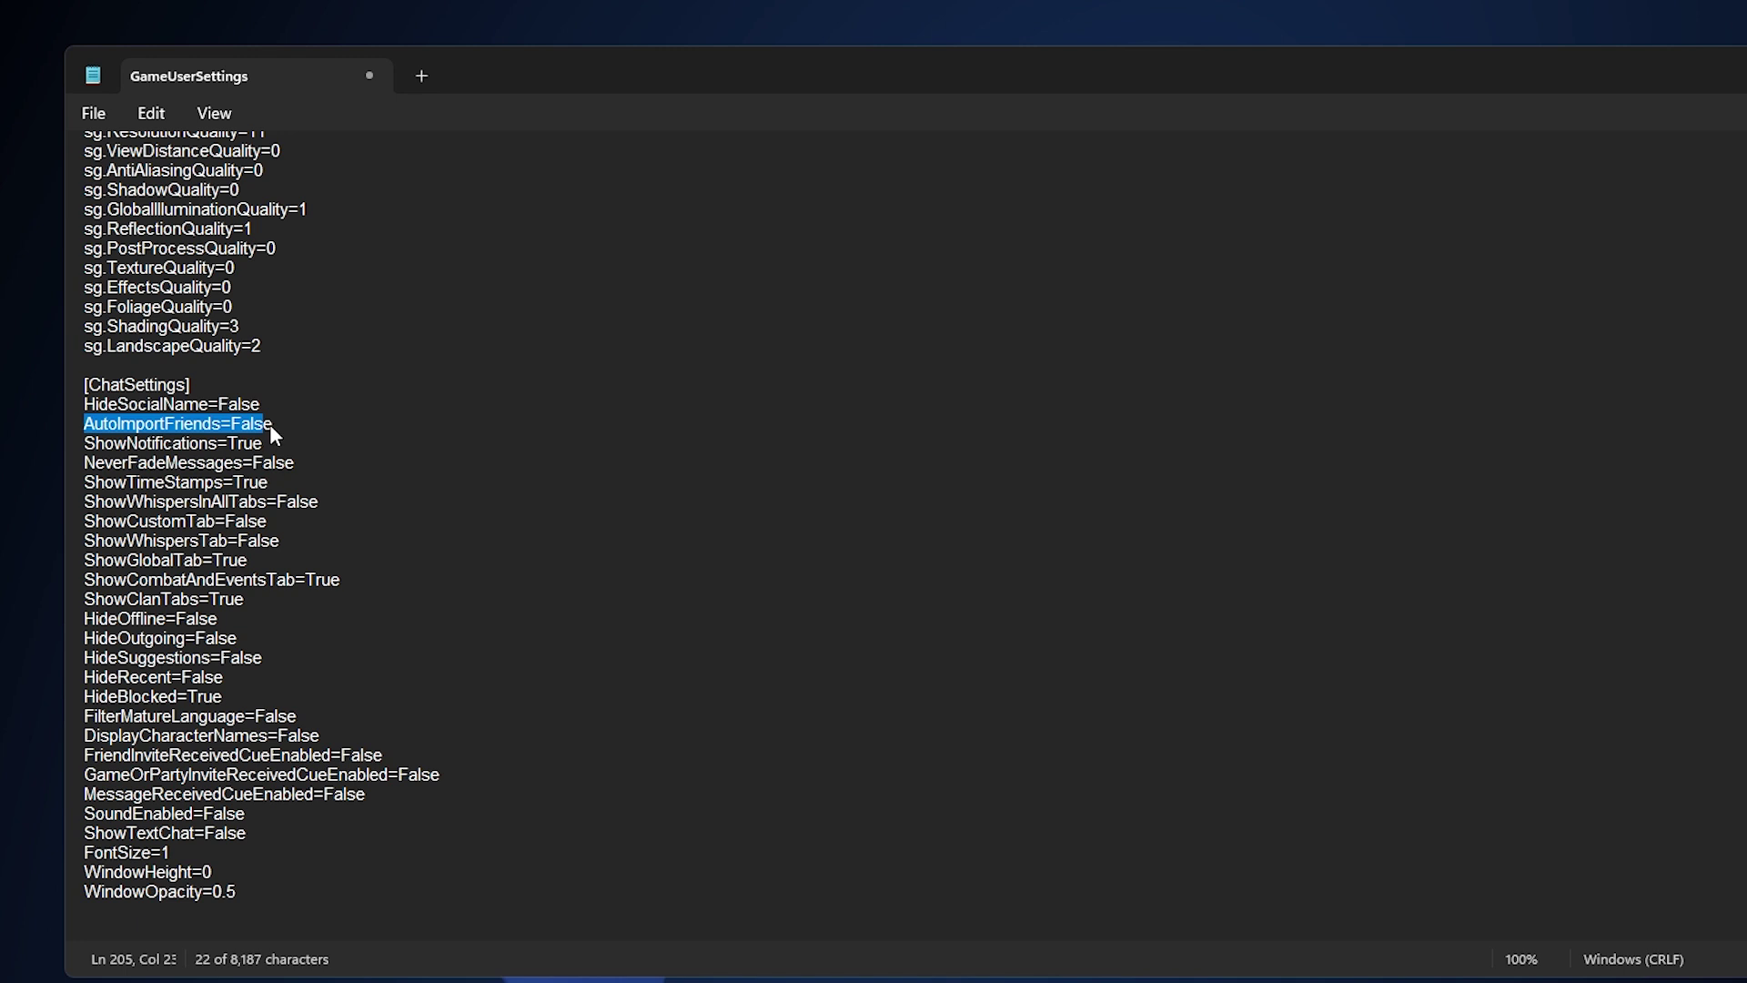
{"action": "left_click", "coordinate": [230, 443]}
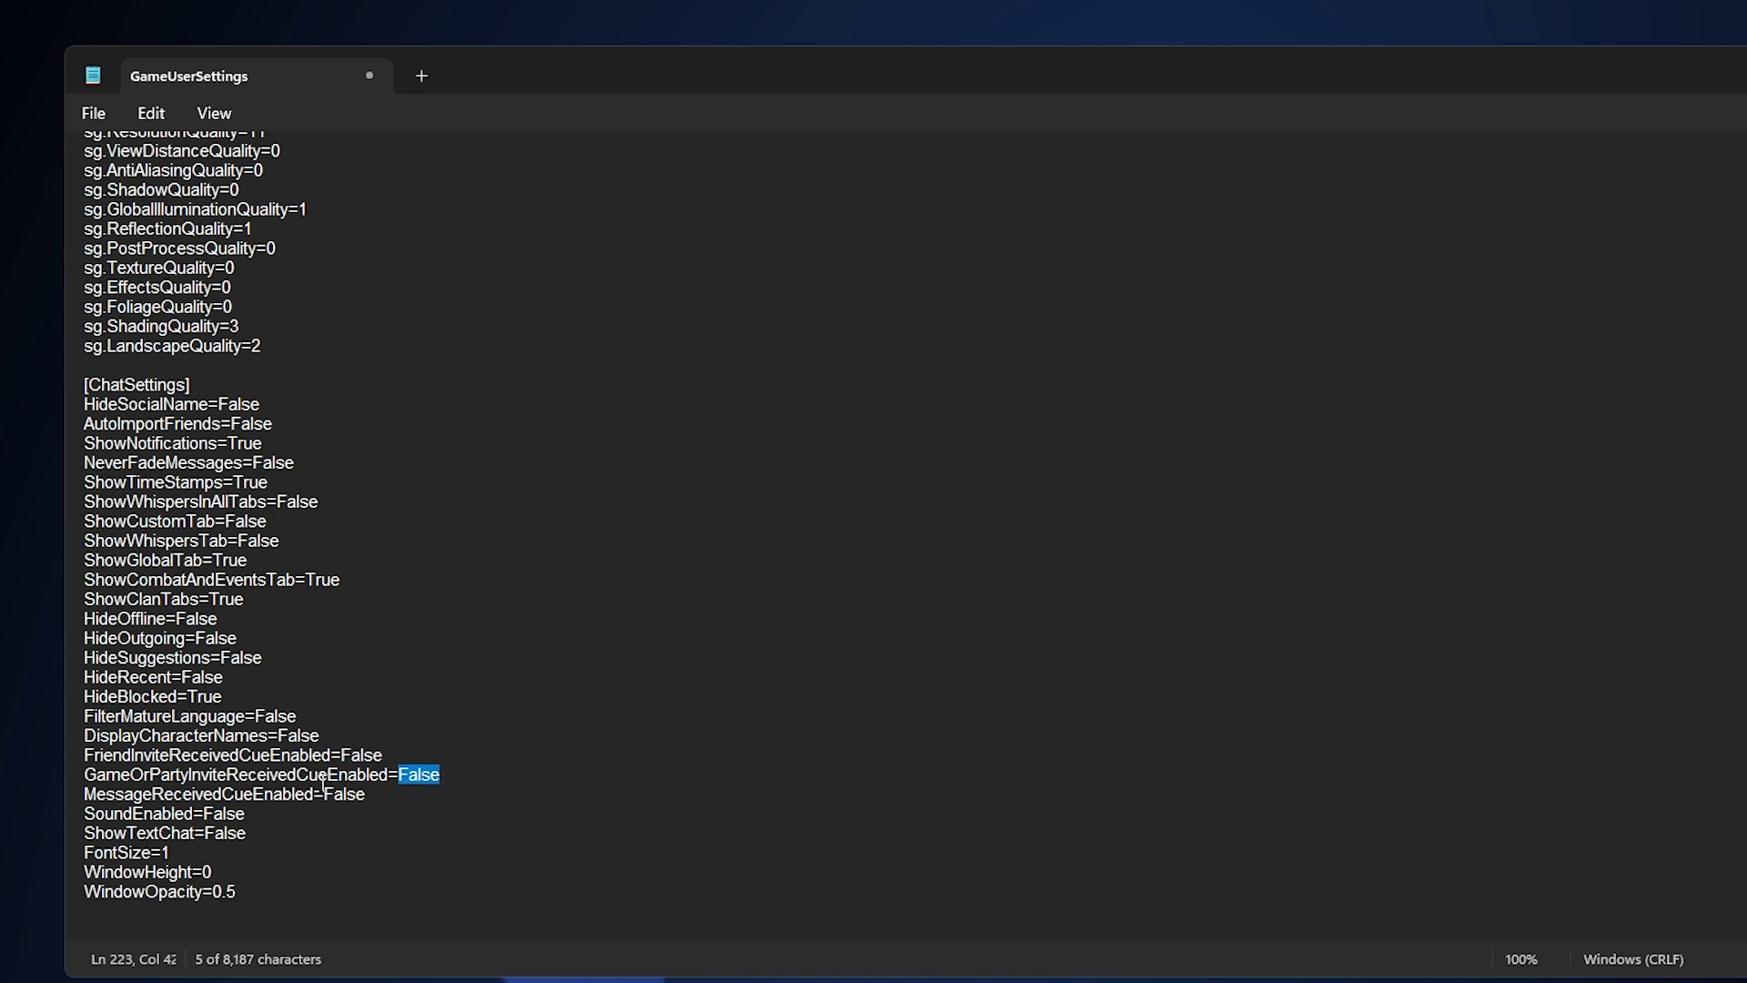
{"action": "left_click_drag", "start_coordinate": [328, 797], "coordinate": [397, 791]}
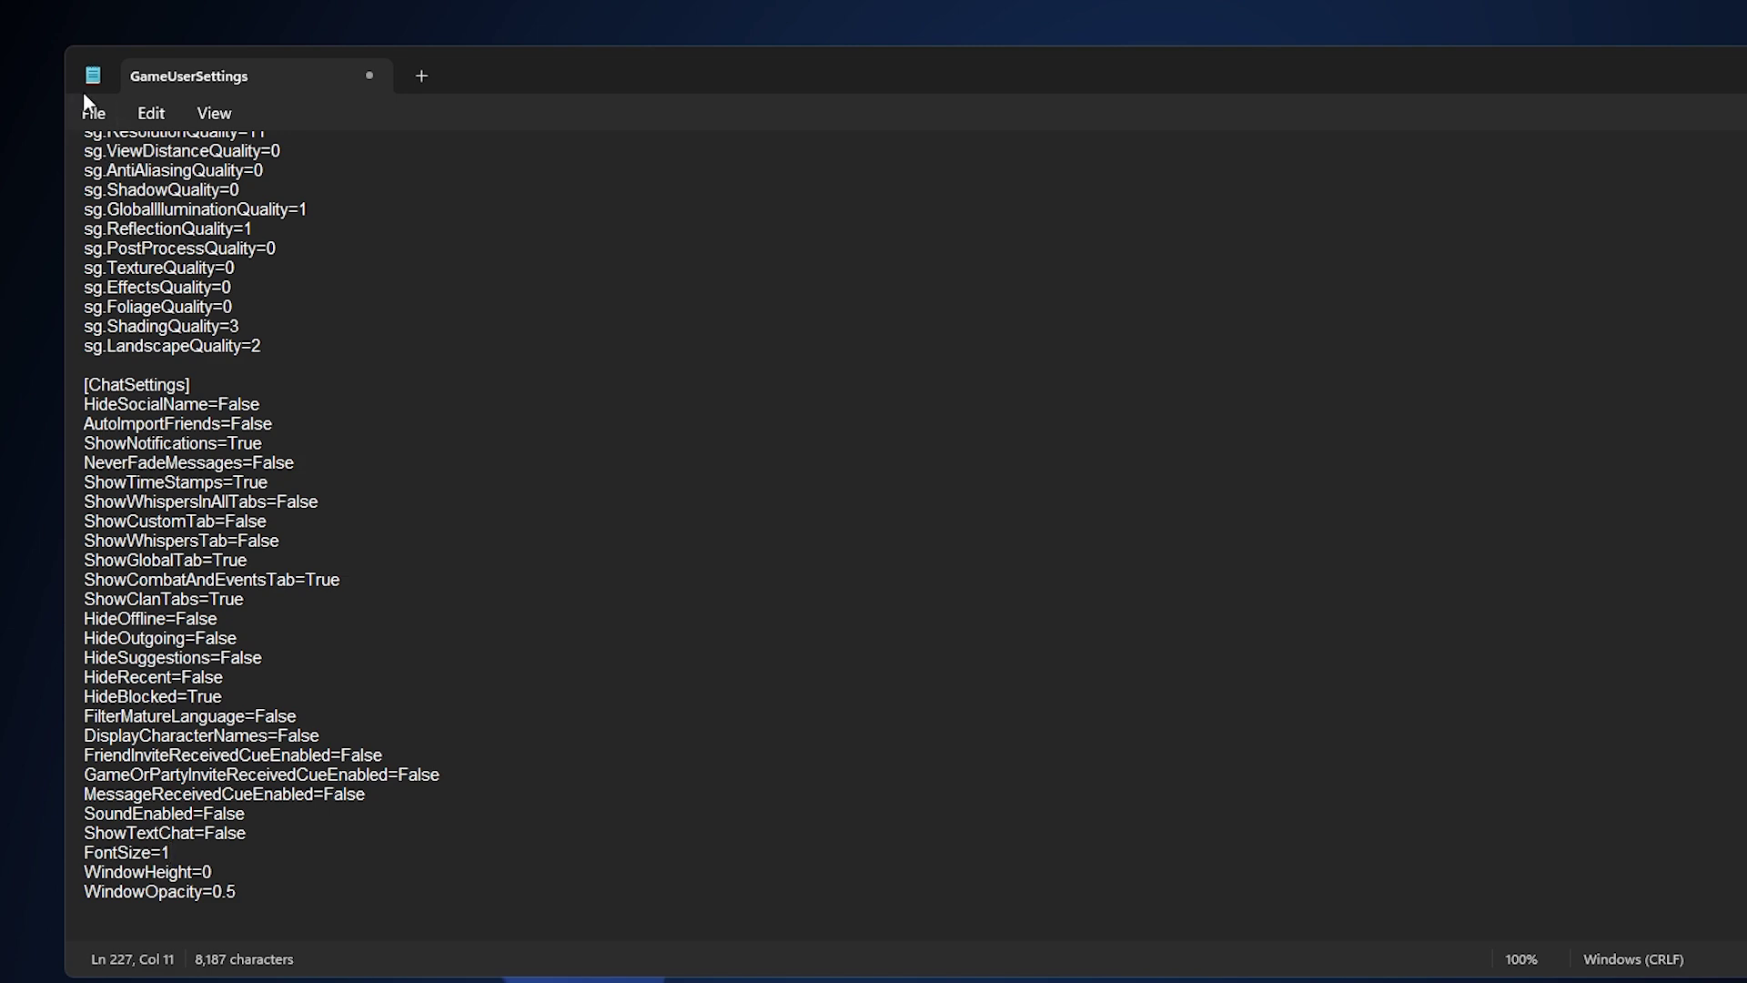
{"action": "left_click_drag", "start_coordinate": [215, 832], "coordinate": [238, 833]}
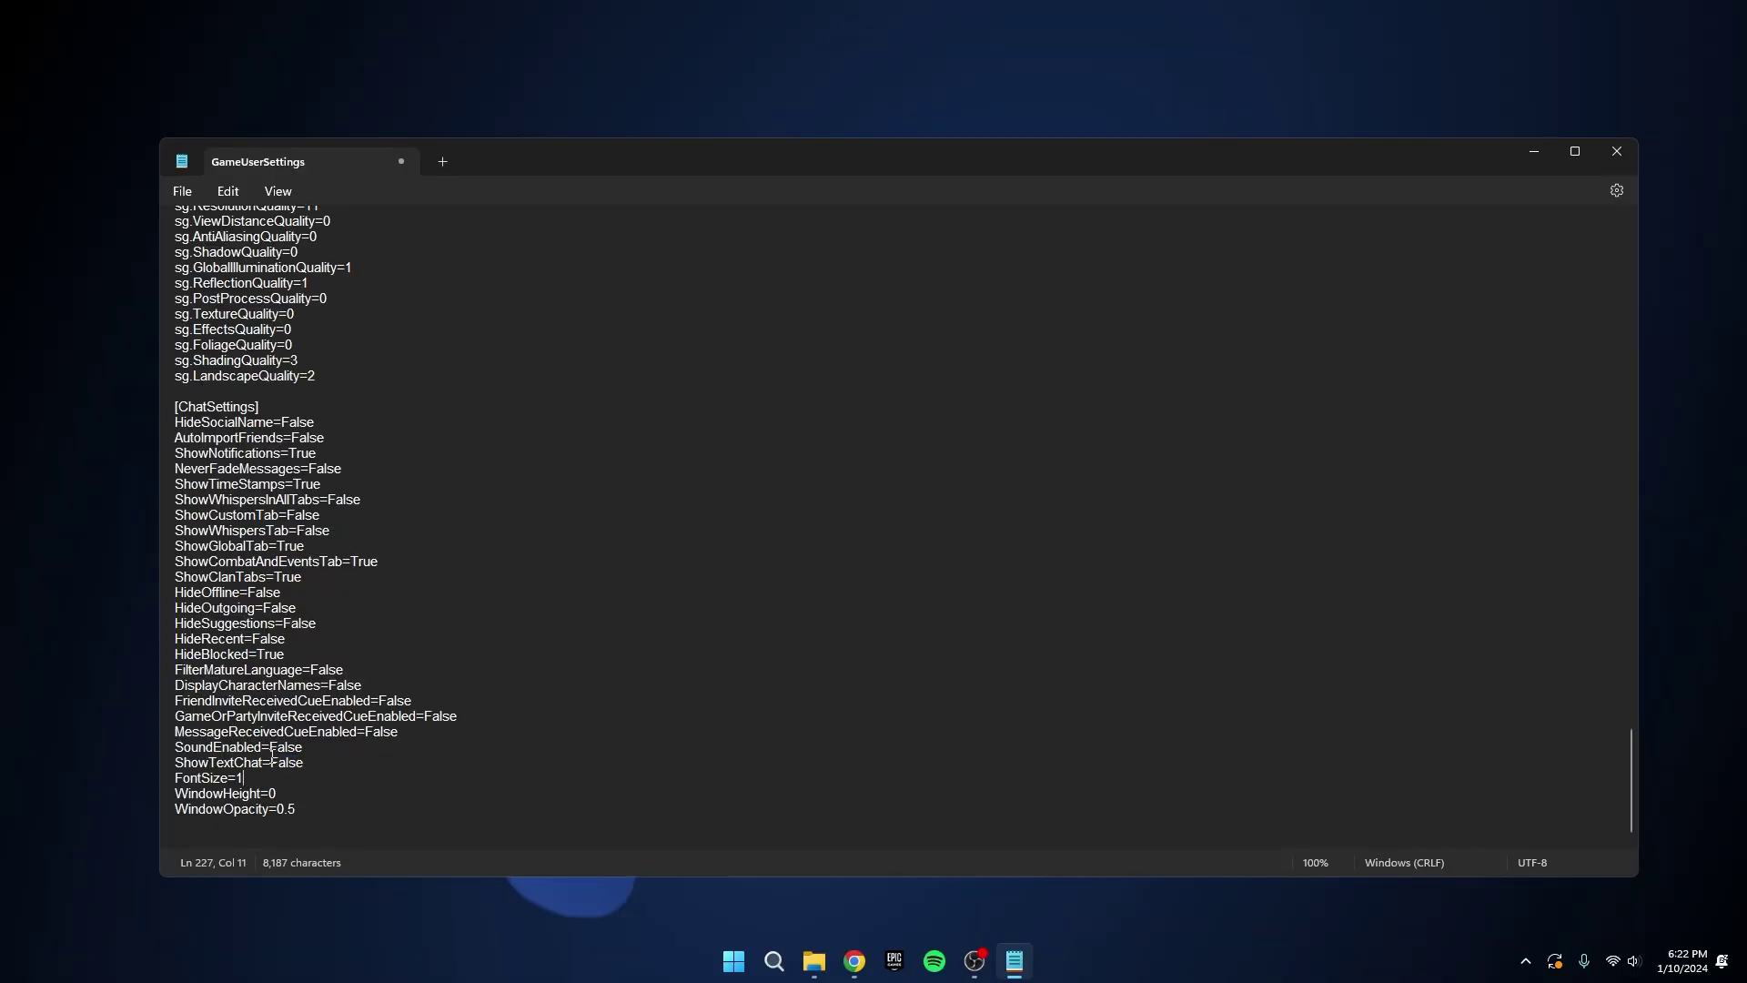
- Save the GameUserSettings file and close it
{"action": "left_click", "coordinate": [177, 191]}
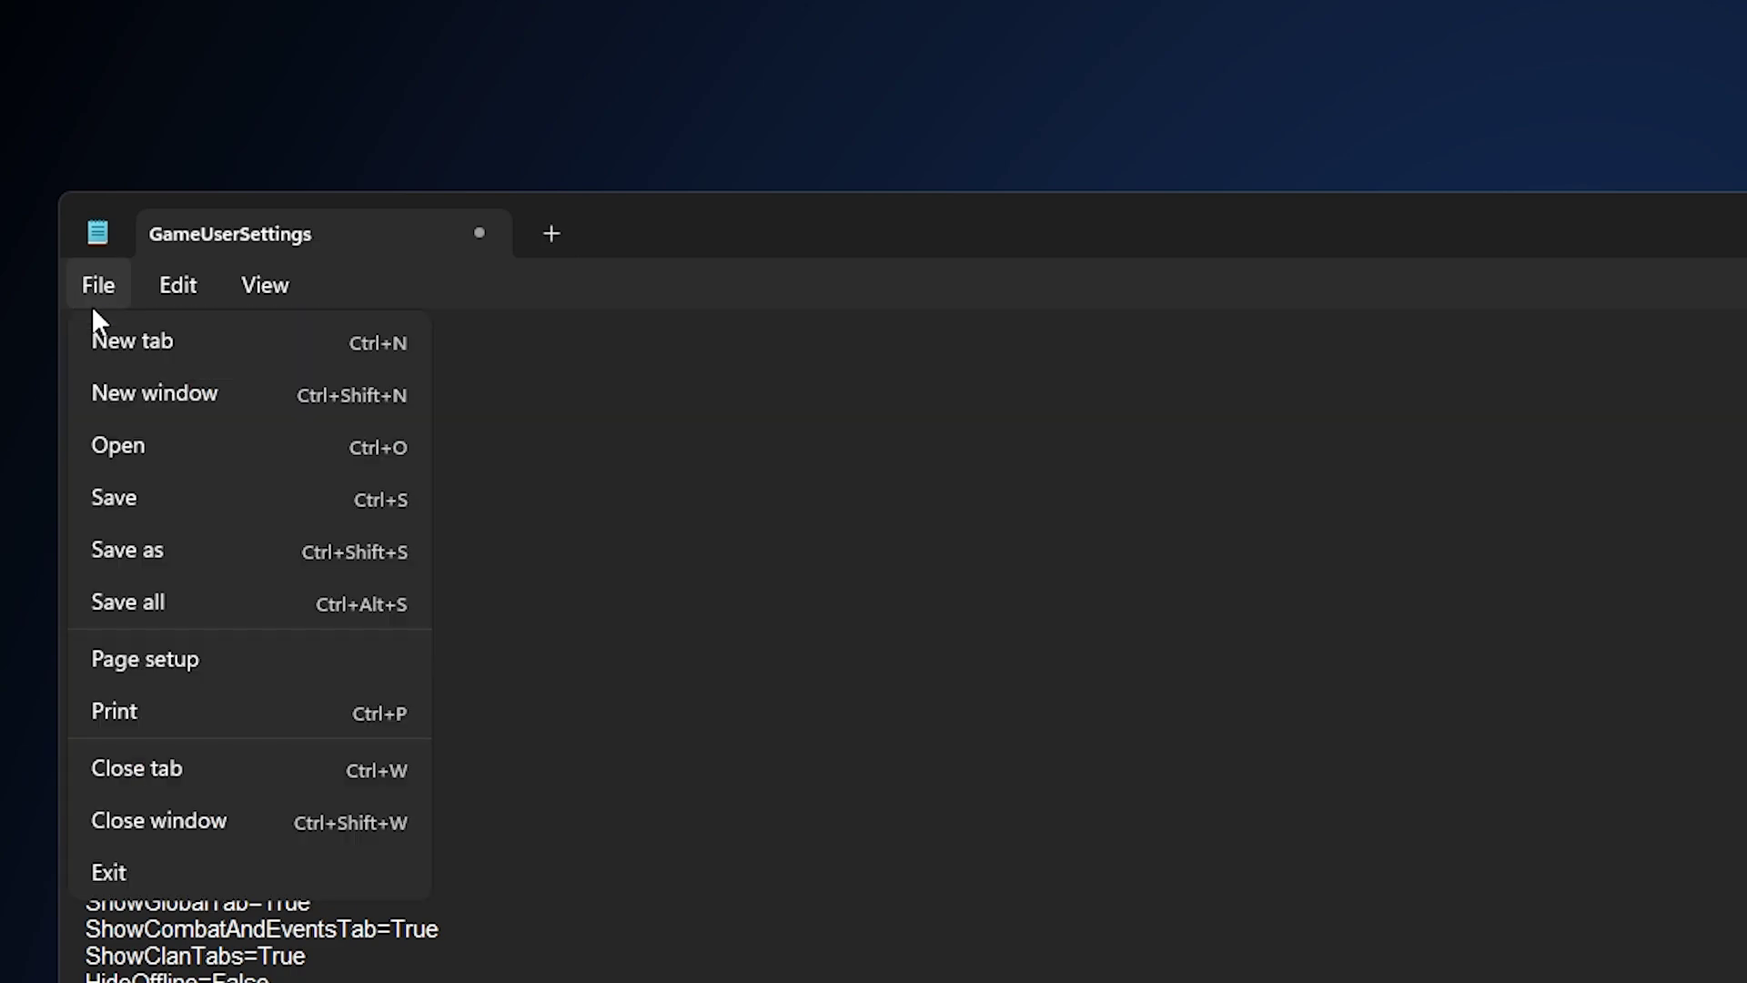
{"action": "left_click", "coordinate": [192, 316]}
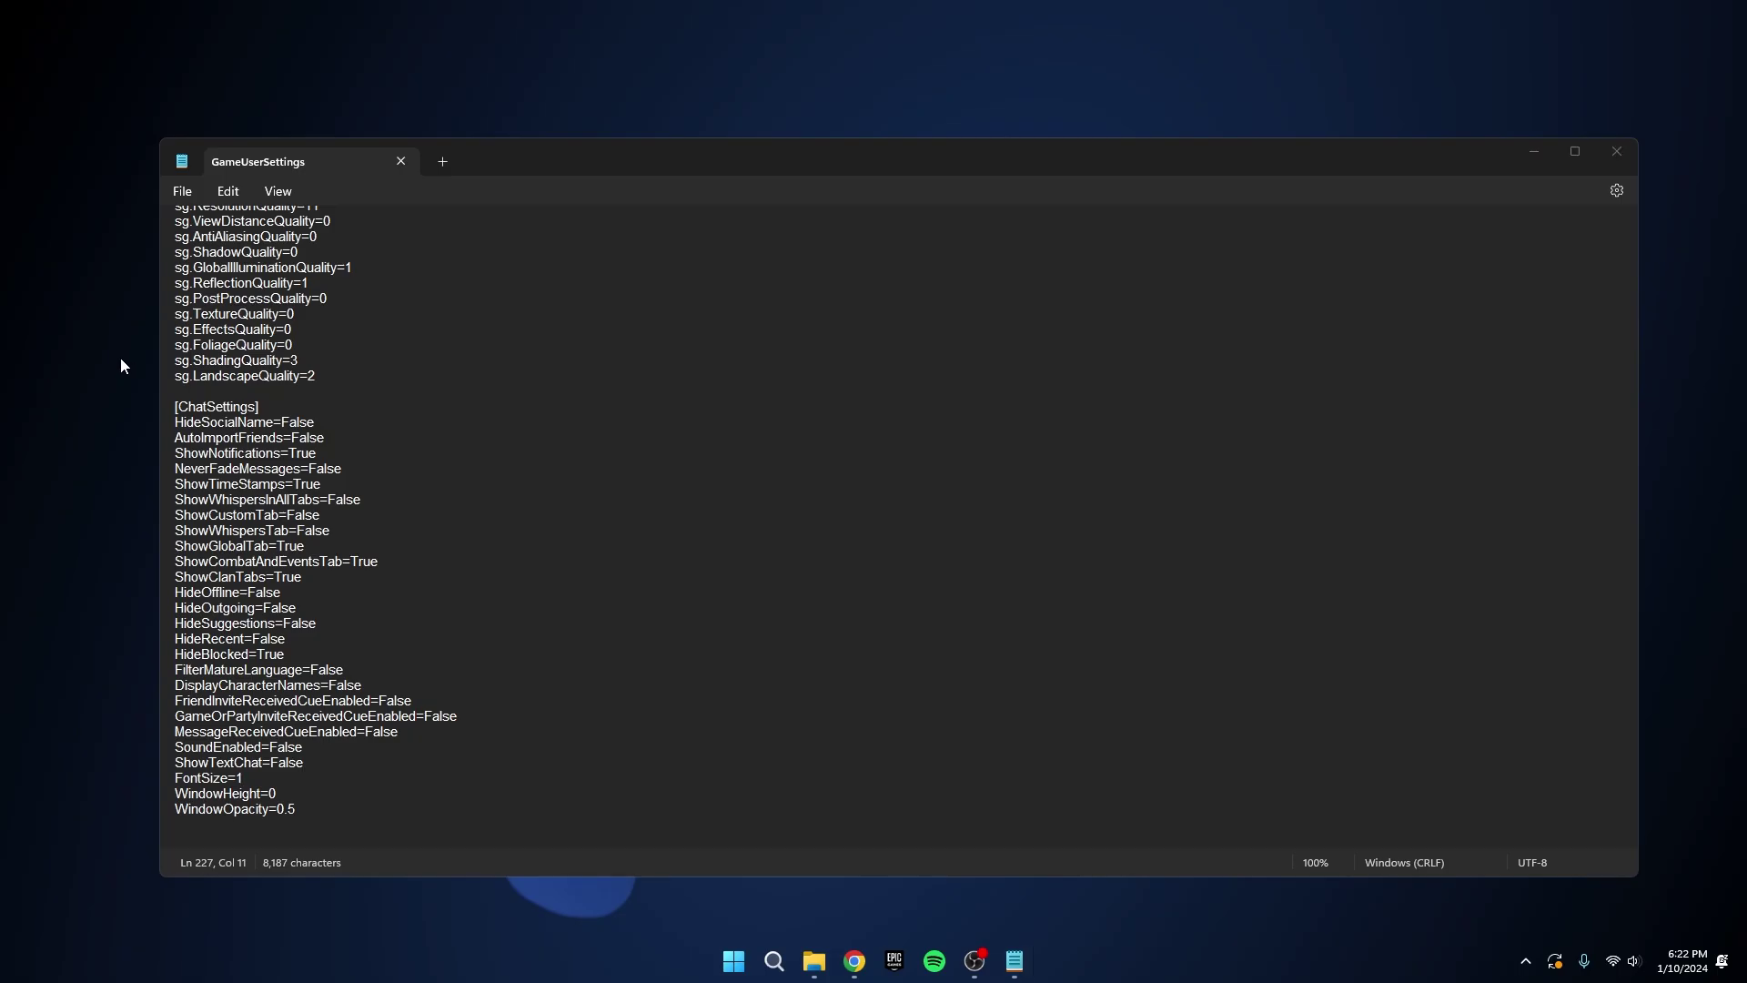
{"action": "key", "text": "alt+F4"}
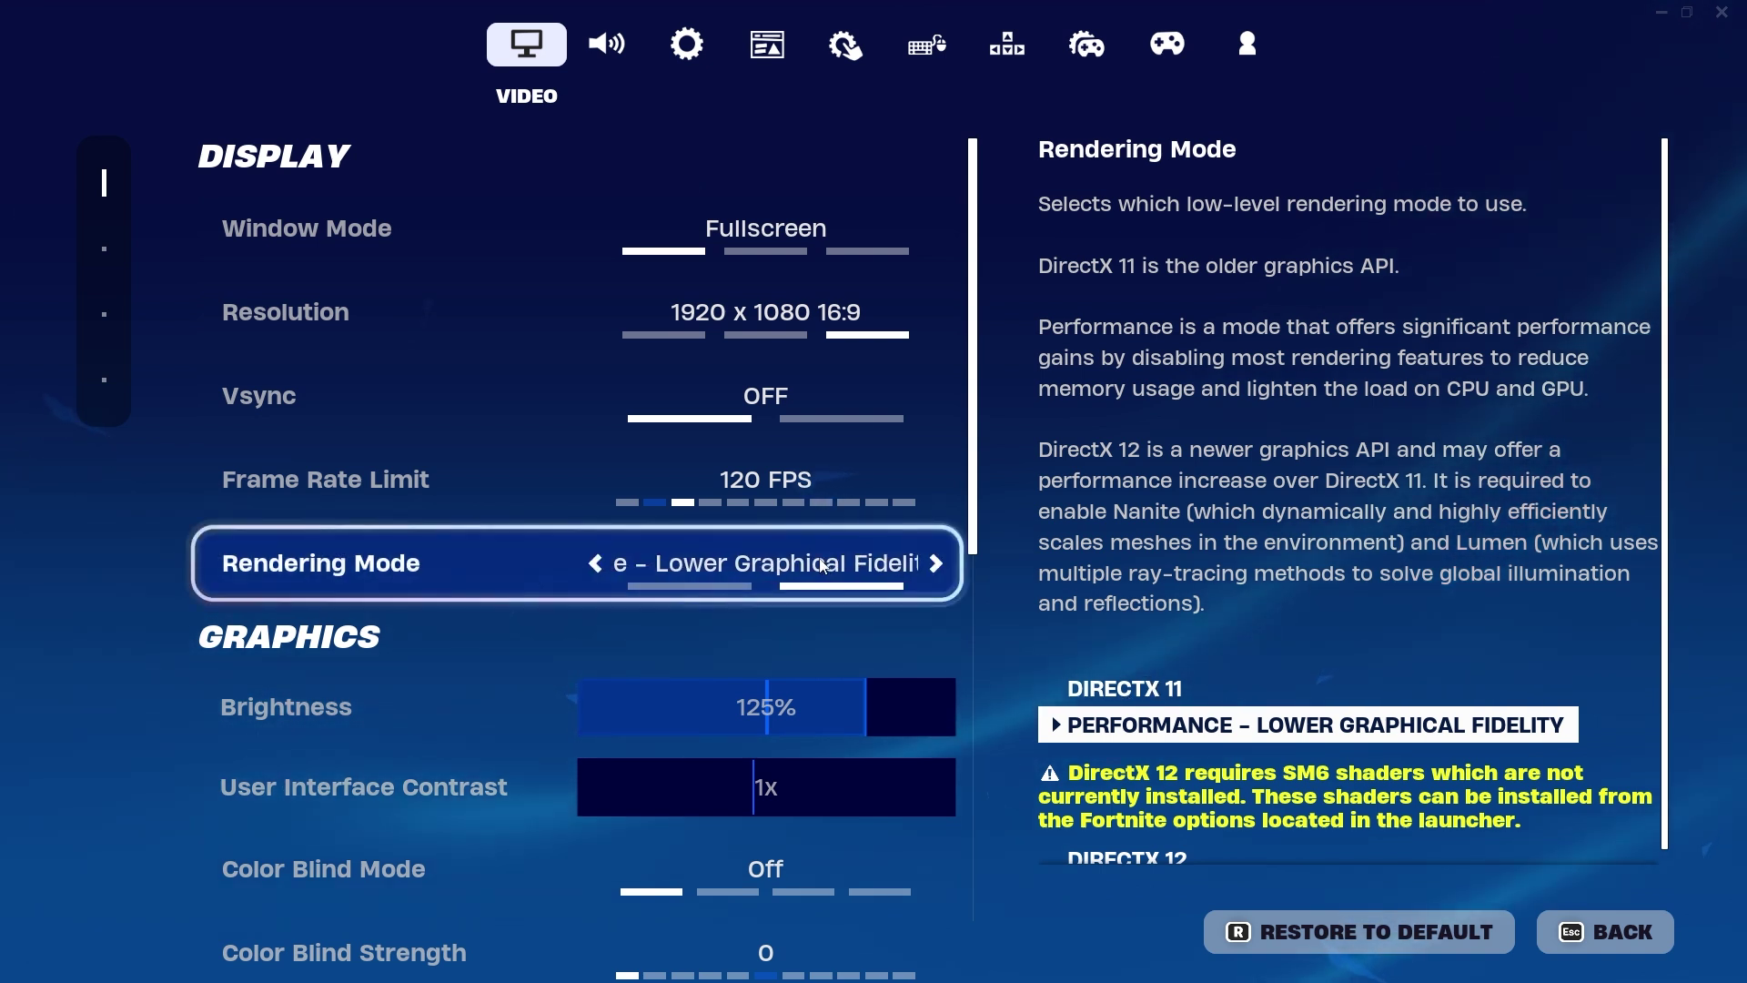
- In Fortnite's video settings, set 3D Resolution to 100% and turn Show FPS on
{"action": "scroll", "coordinate": [668, 546], "scroll_direction": "down", "scroll_amount": 1}
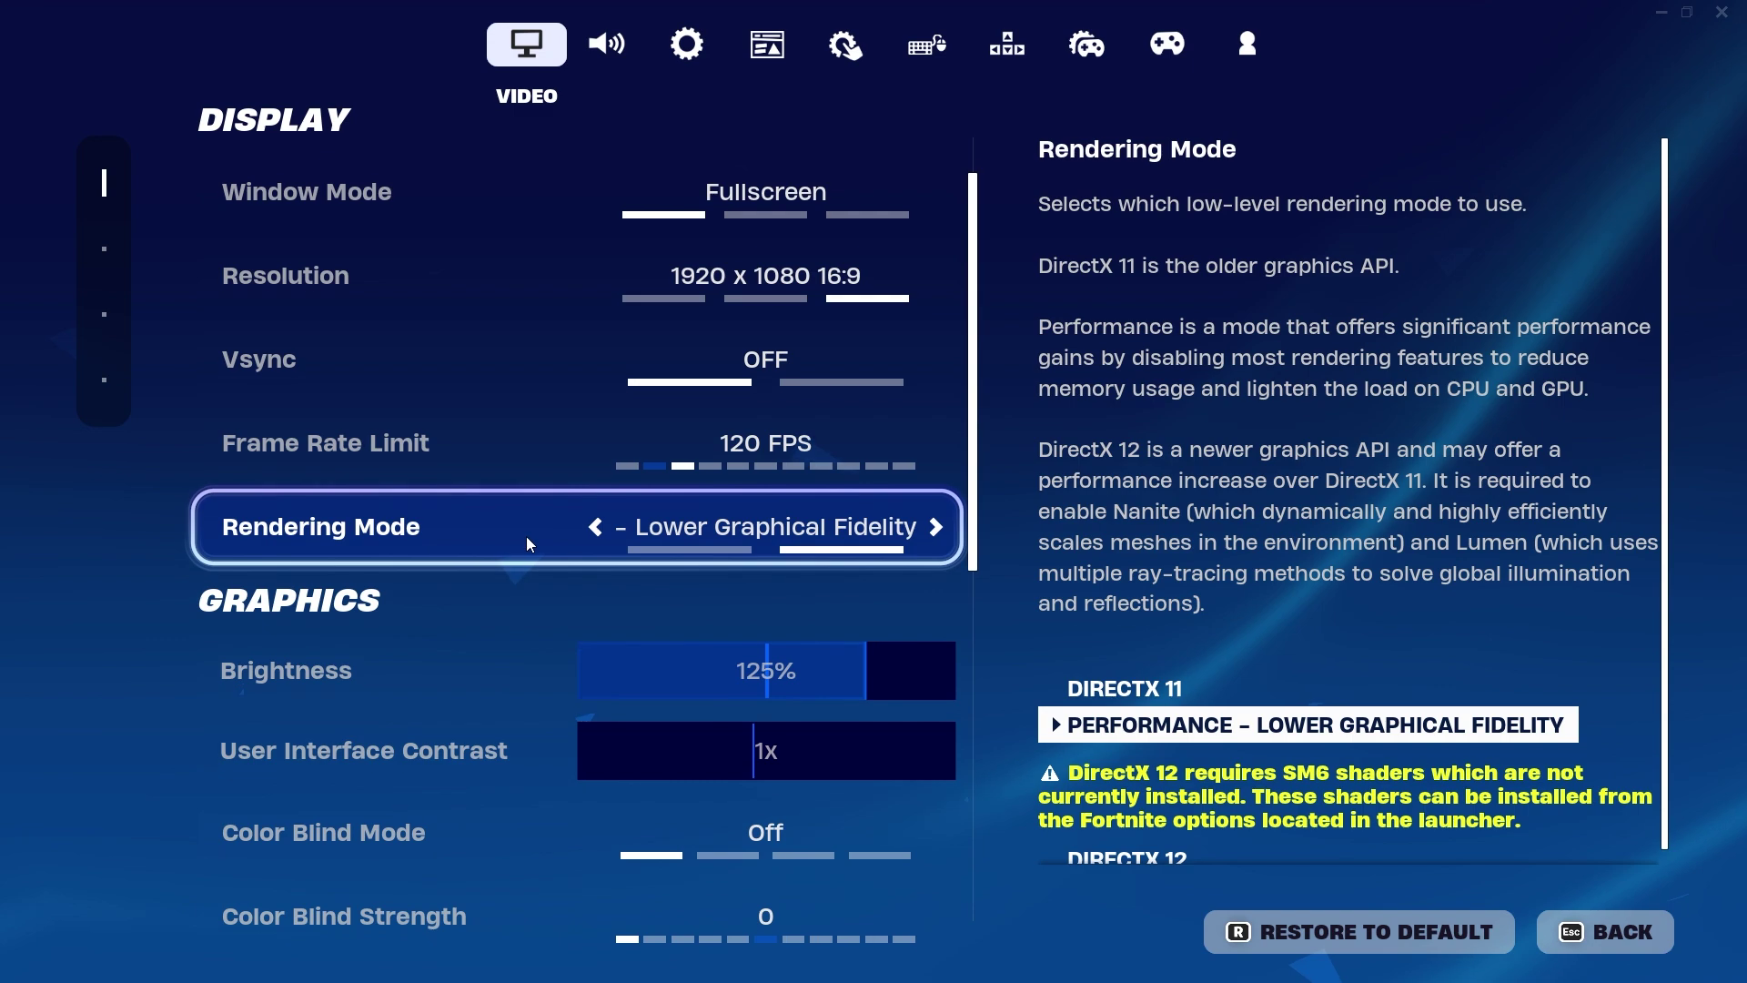
{"action": "scroll", "coordinate": [526, 537], "scroll_direction": "down", "scroll_amount": 5}
{"action": "scroll", "coordinate": [513, 473], "scroll_direction": "down", "scroll_amount": 6}
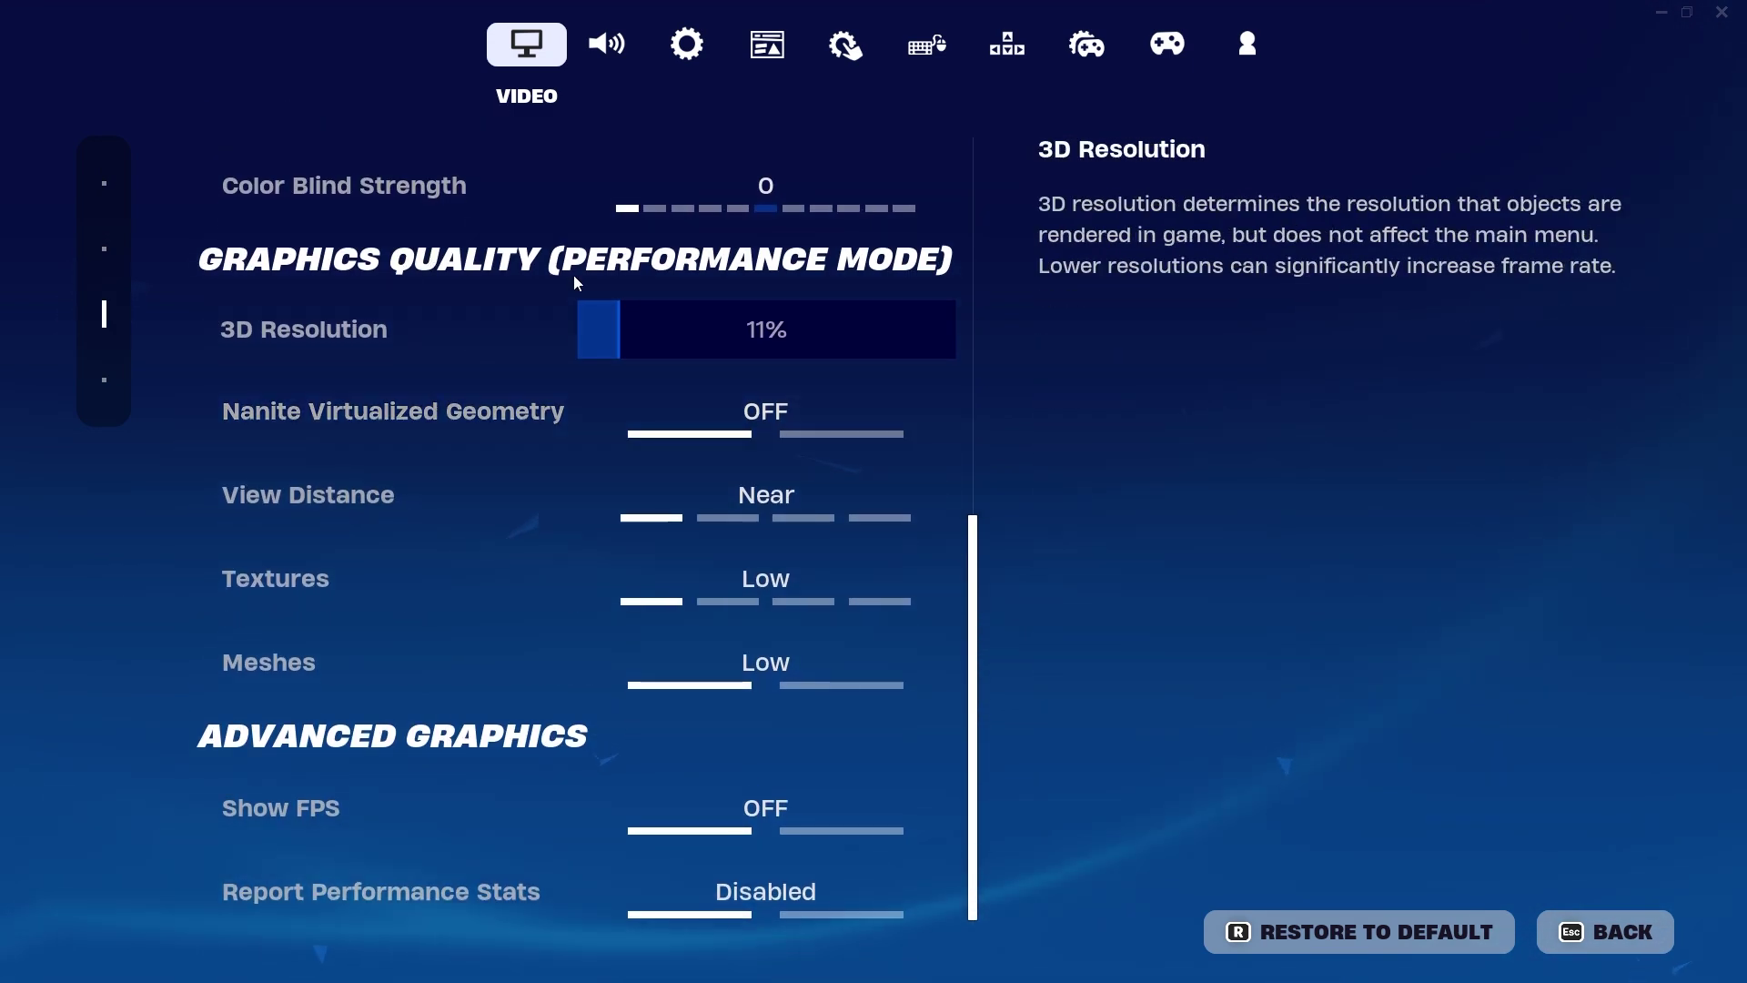
{"action": "left_click_drag", "start_coordinate": [619, 329], "coordinate": [996, 341]}
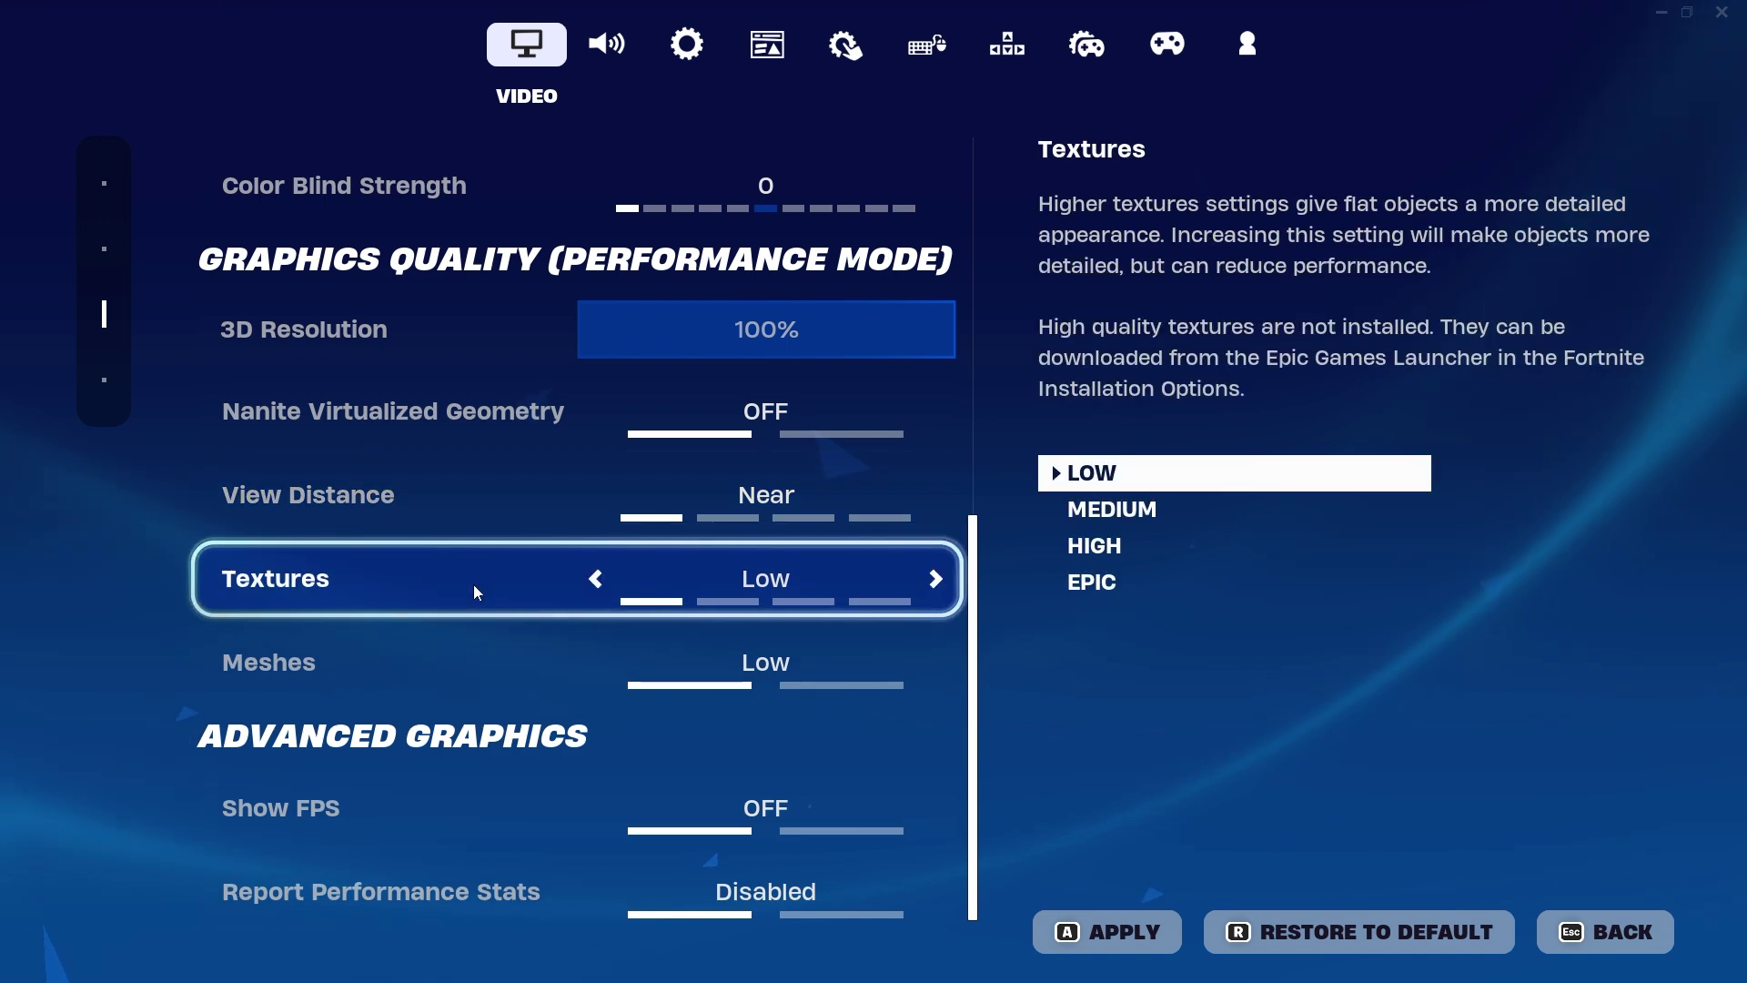
{"action": "left_click", "coordinate": [592, 813]}
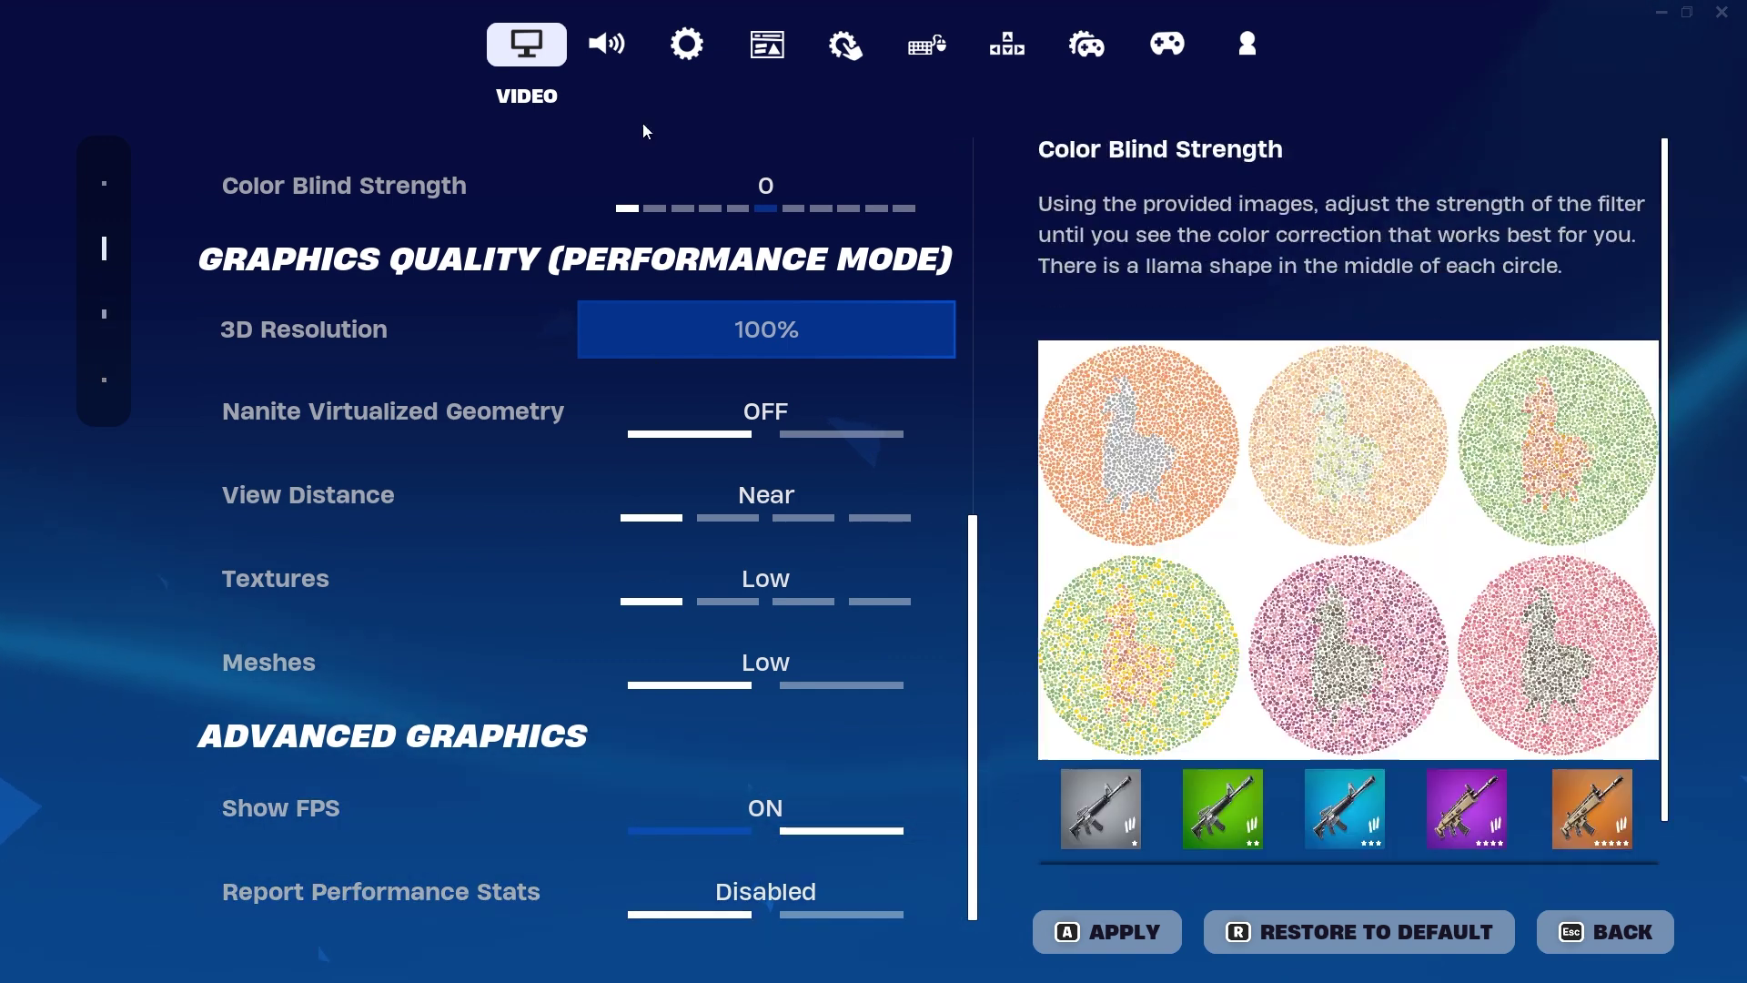
- In the game settings, turn off Idle Energy Saving (Frontend) and Inactive Window Energy Saving
{"action": "left_click", "coordinate": [689, 47]}
{"action": "scroll", "coordinate": [1013, 508], "scroll_direction": "down", "scroll_amount": 10}
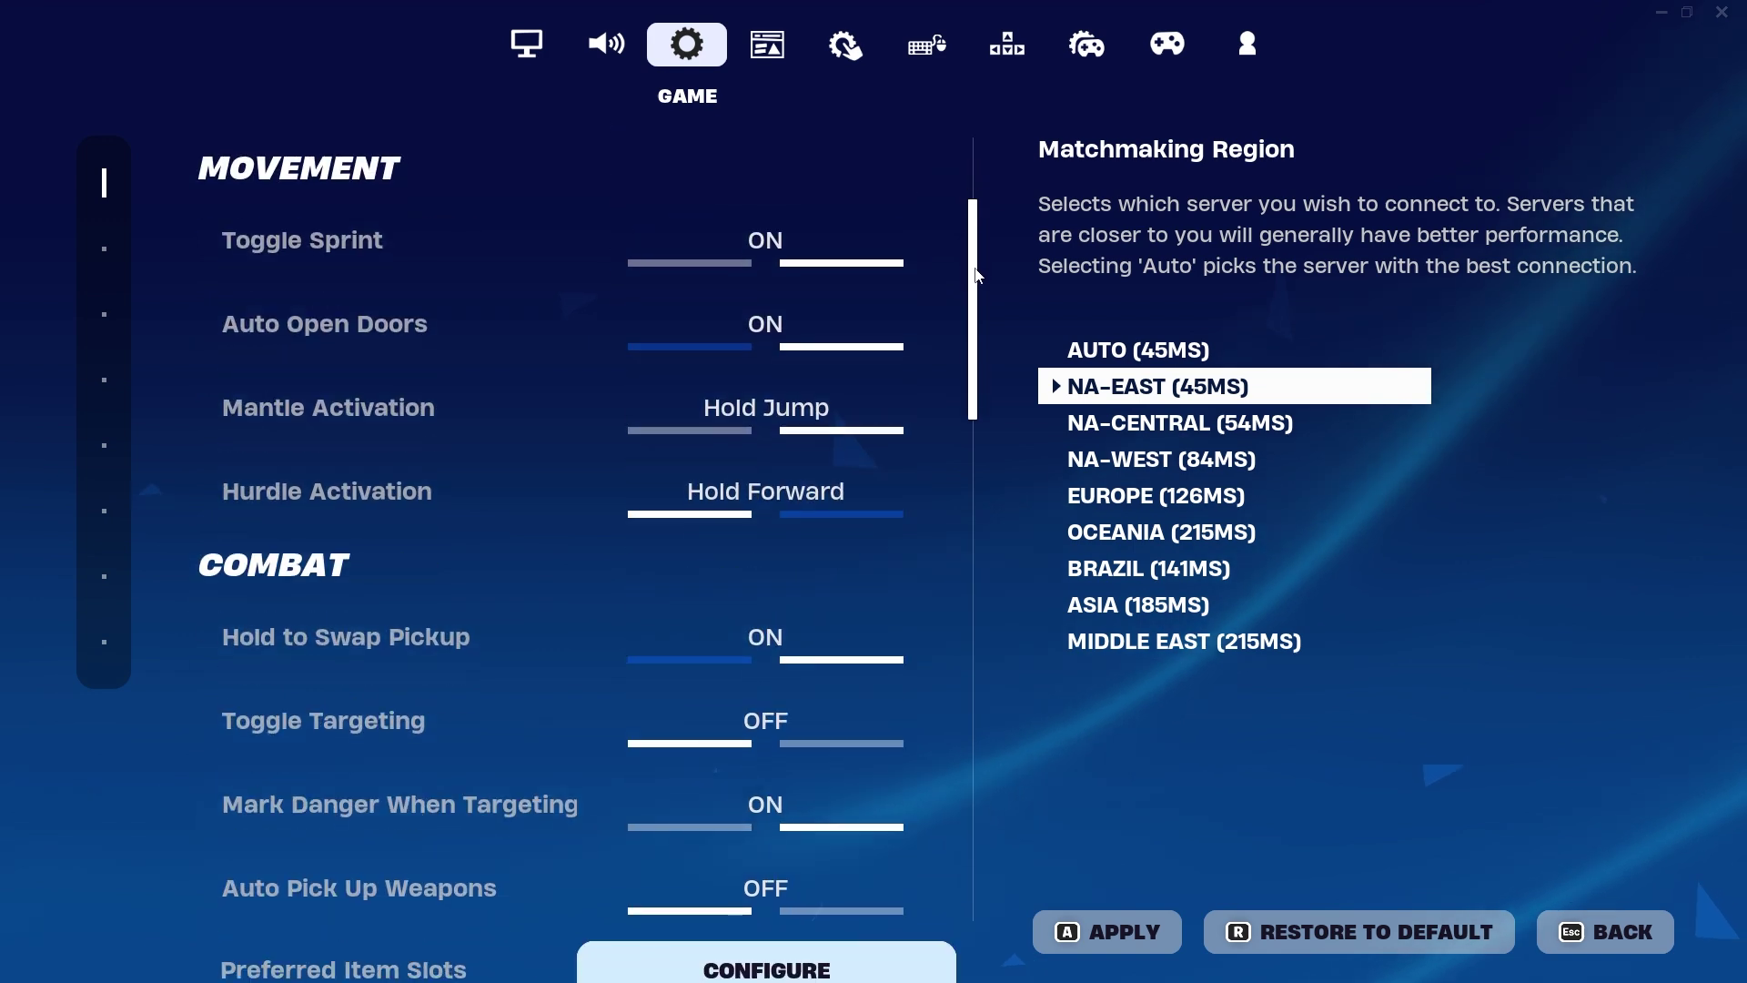
{"action": "scroll", "coordinate": [1011, 512], "scroll_direction": "down", "scroll_amount": 10}
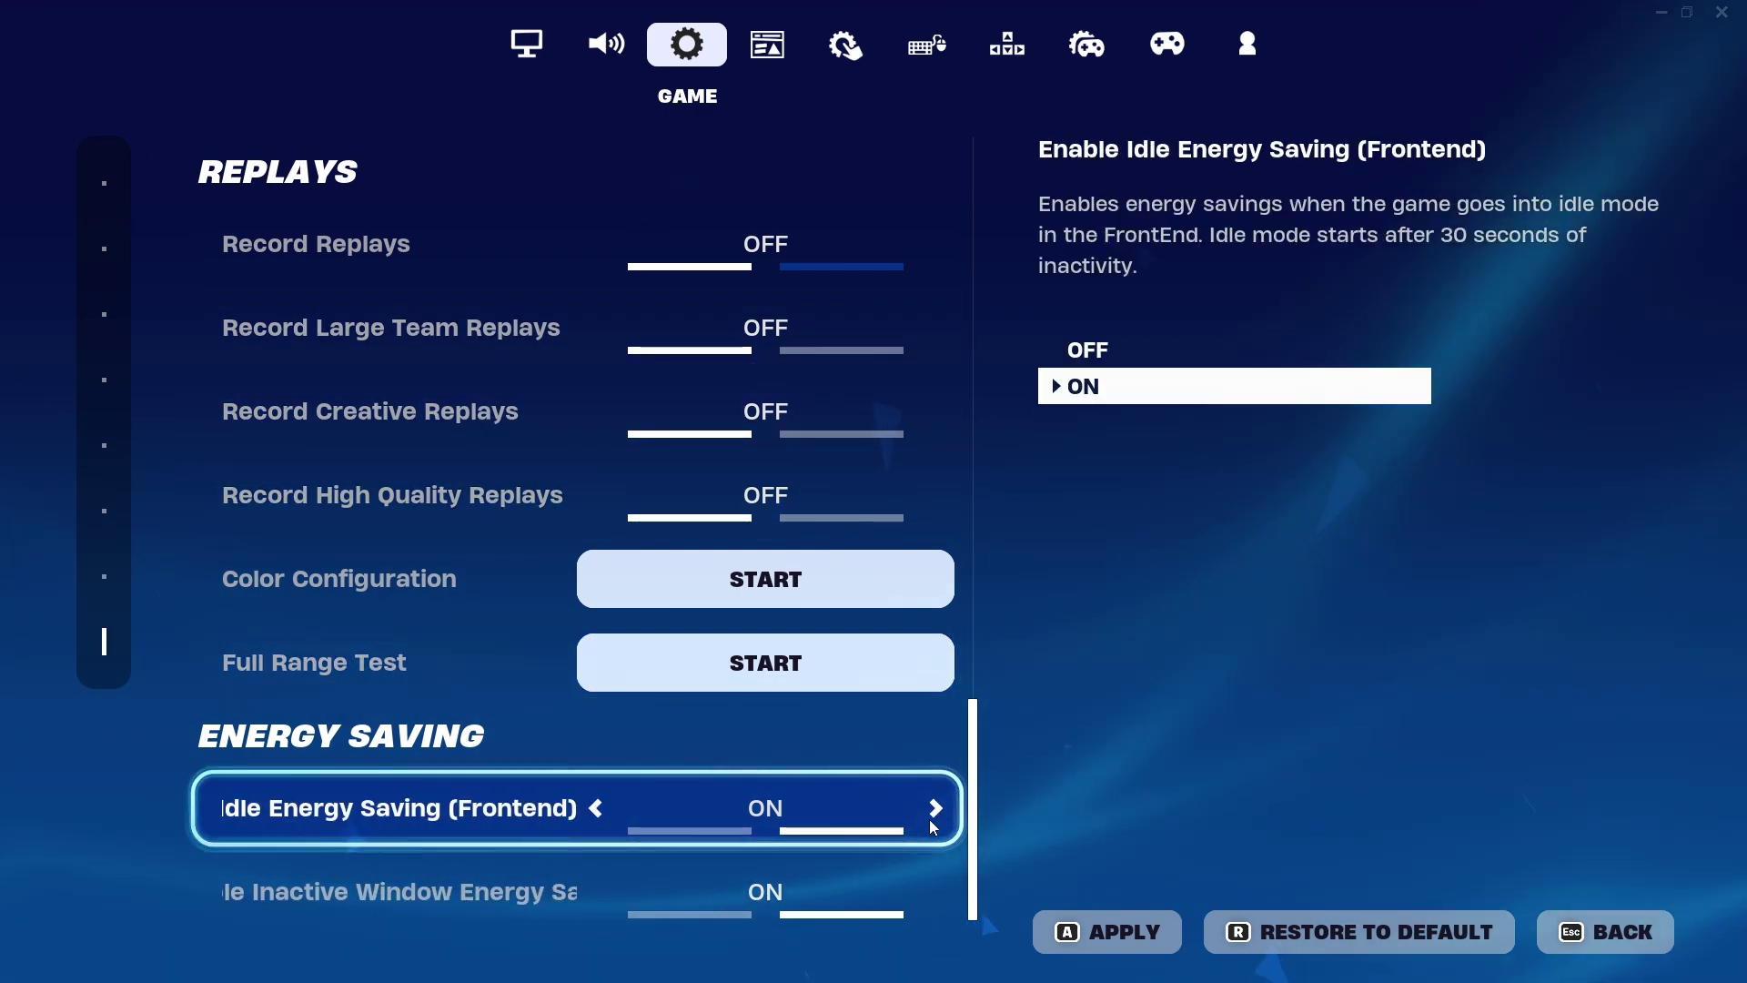
{"action": "left_click", "coordinate": [932, 812]}
{"action": "left_click", "coordinate": [939, 886]}
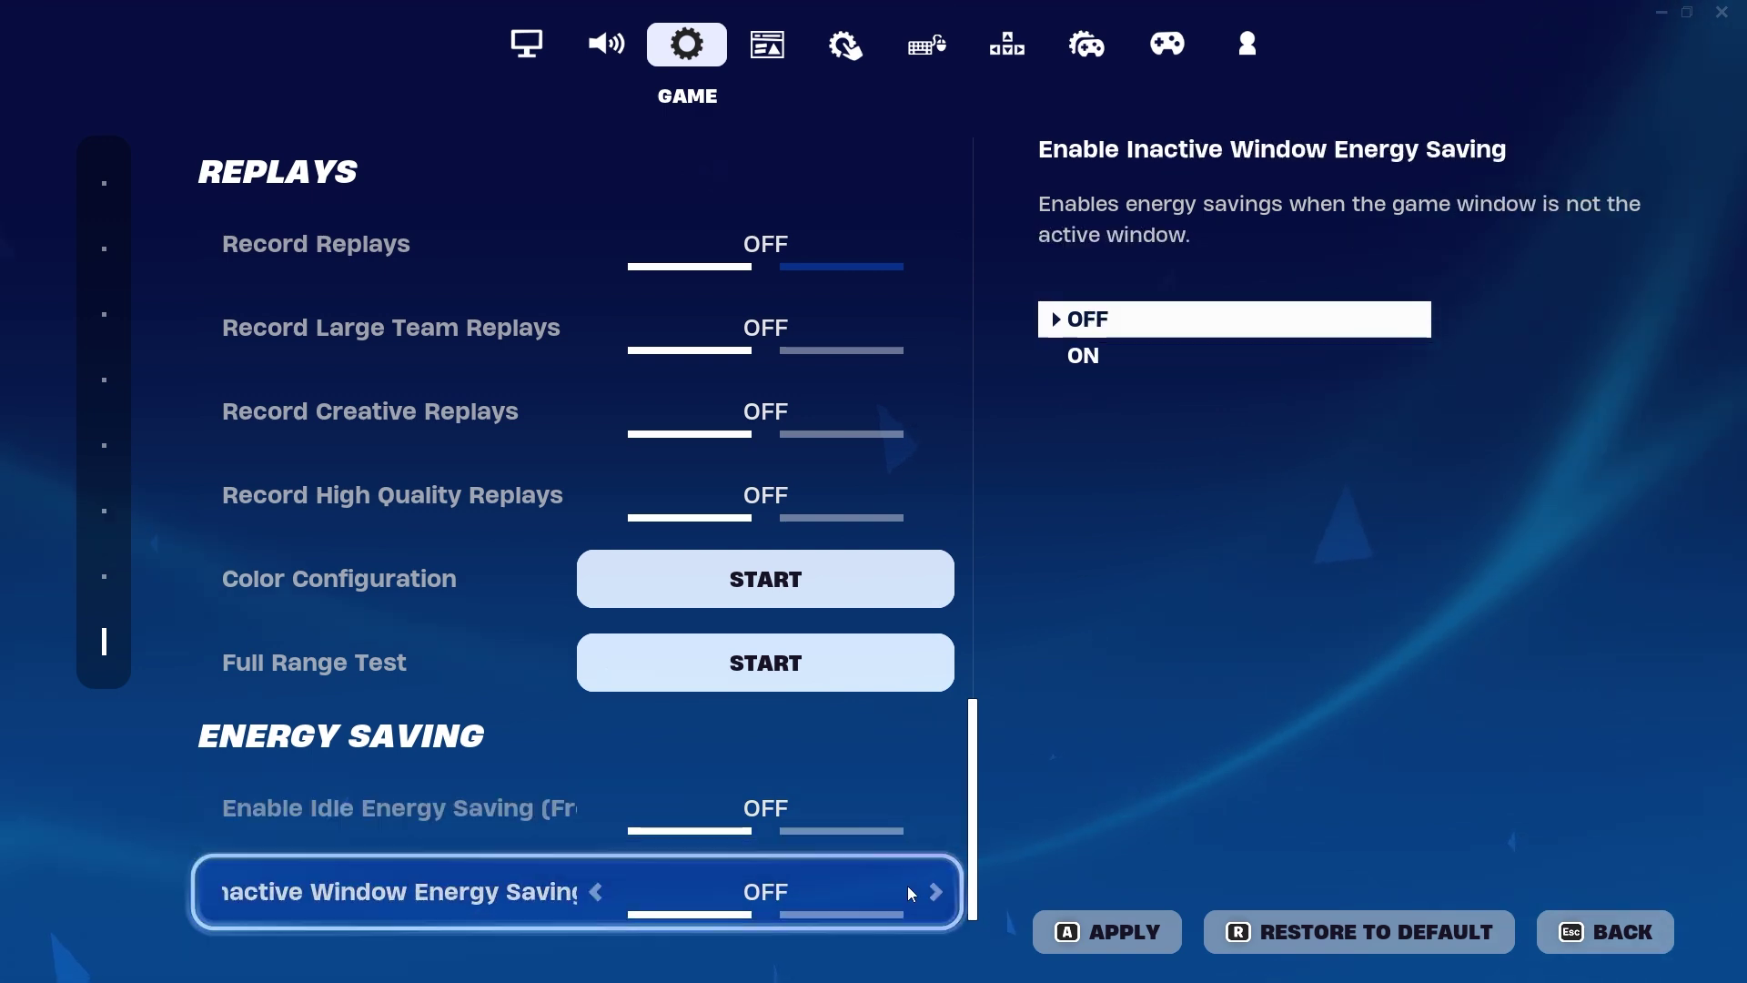
- Check the subtitle options in the audio settings, including text size, border and background opacity
{"action": "key", "text": "q"}
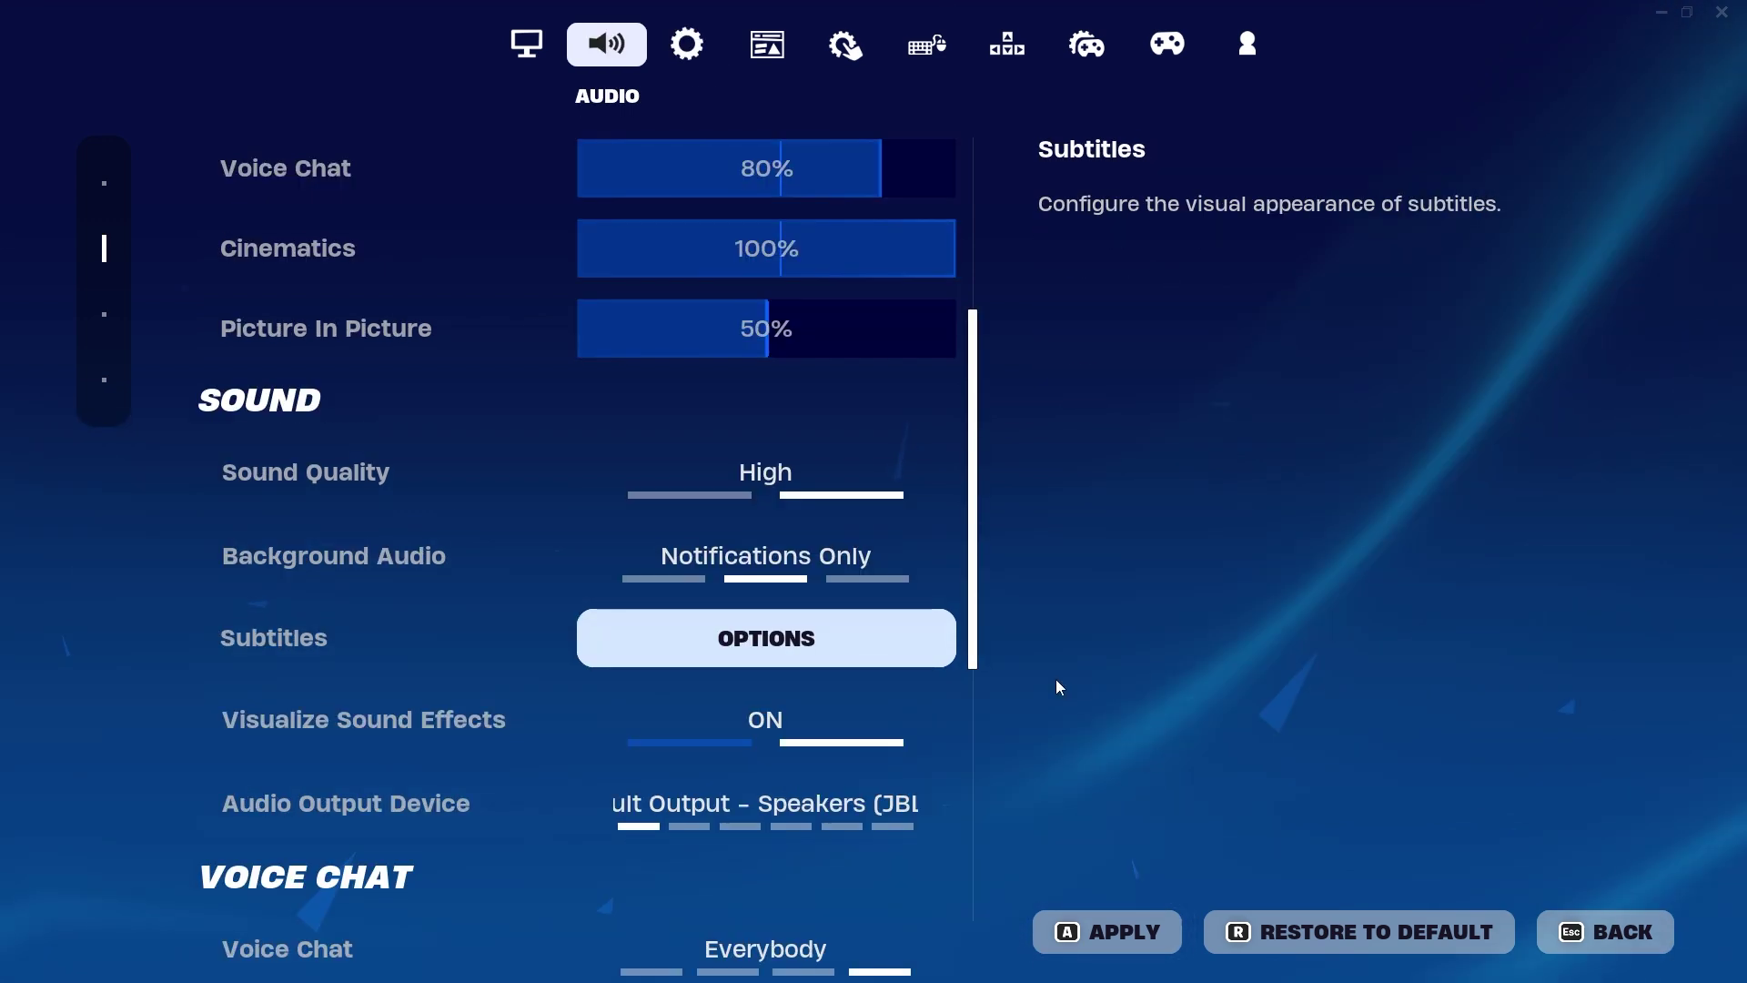
{"action": "left_click", "coordinate": [766, 638]}
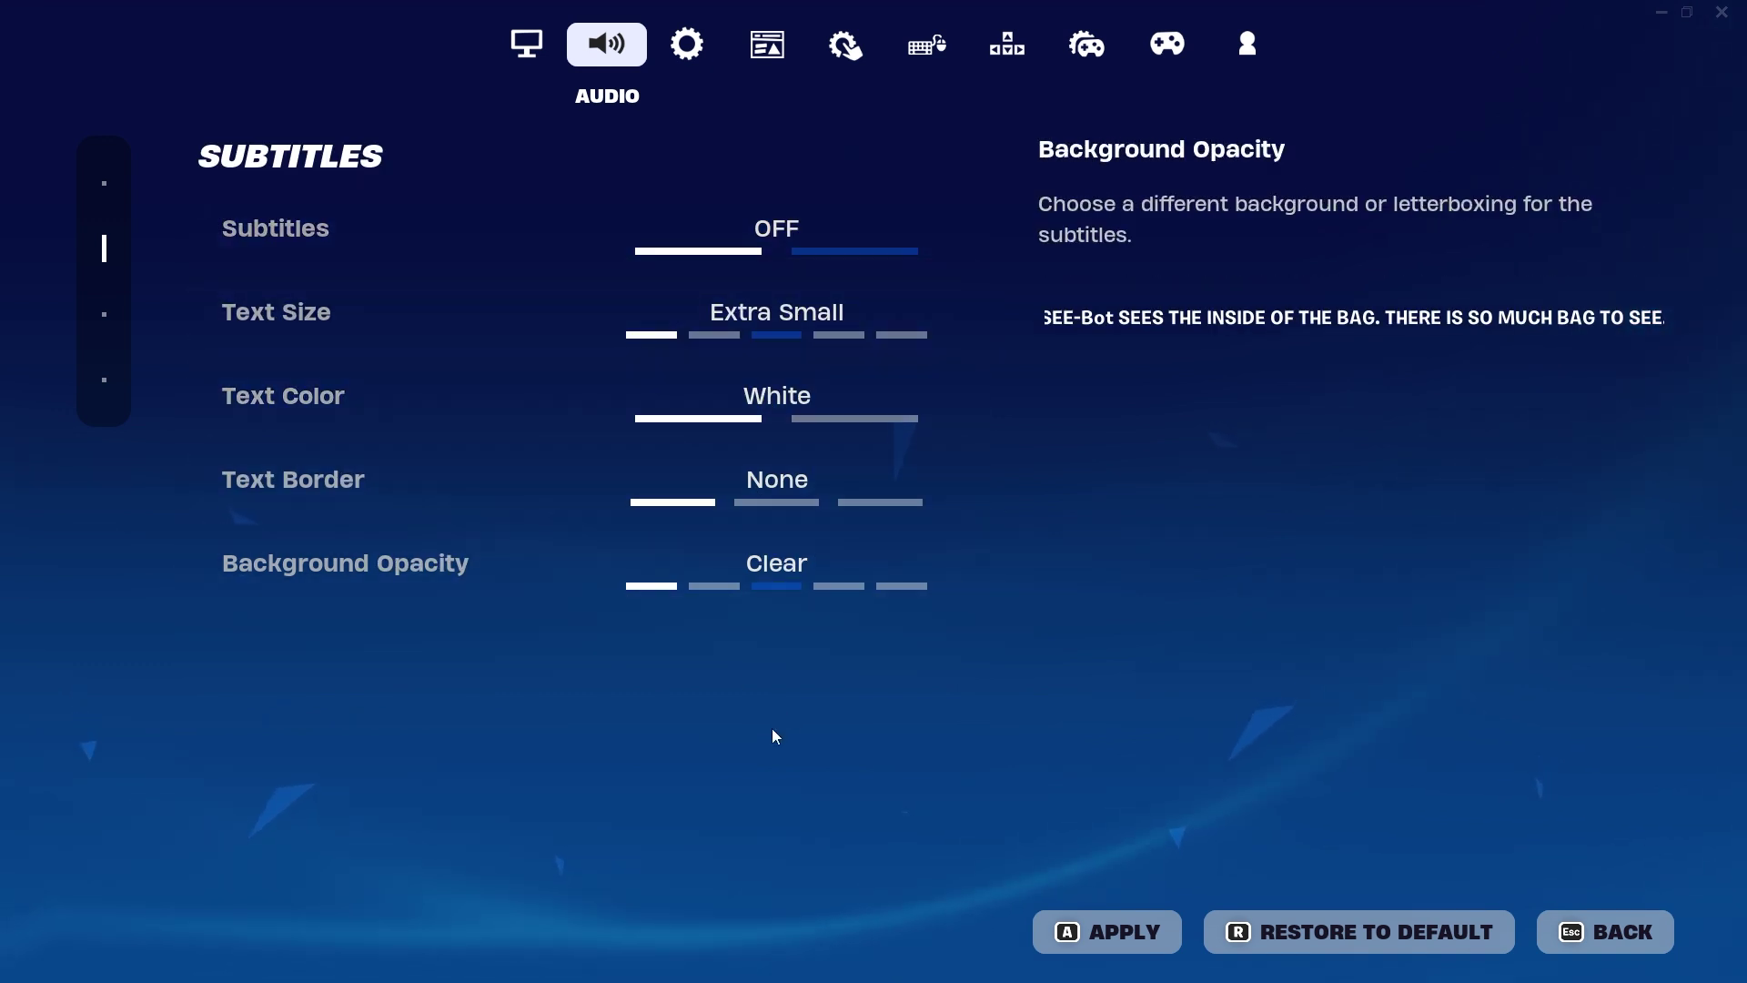
{"action": "key", "text": "Escape"}
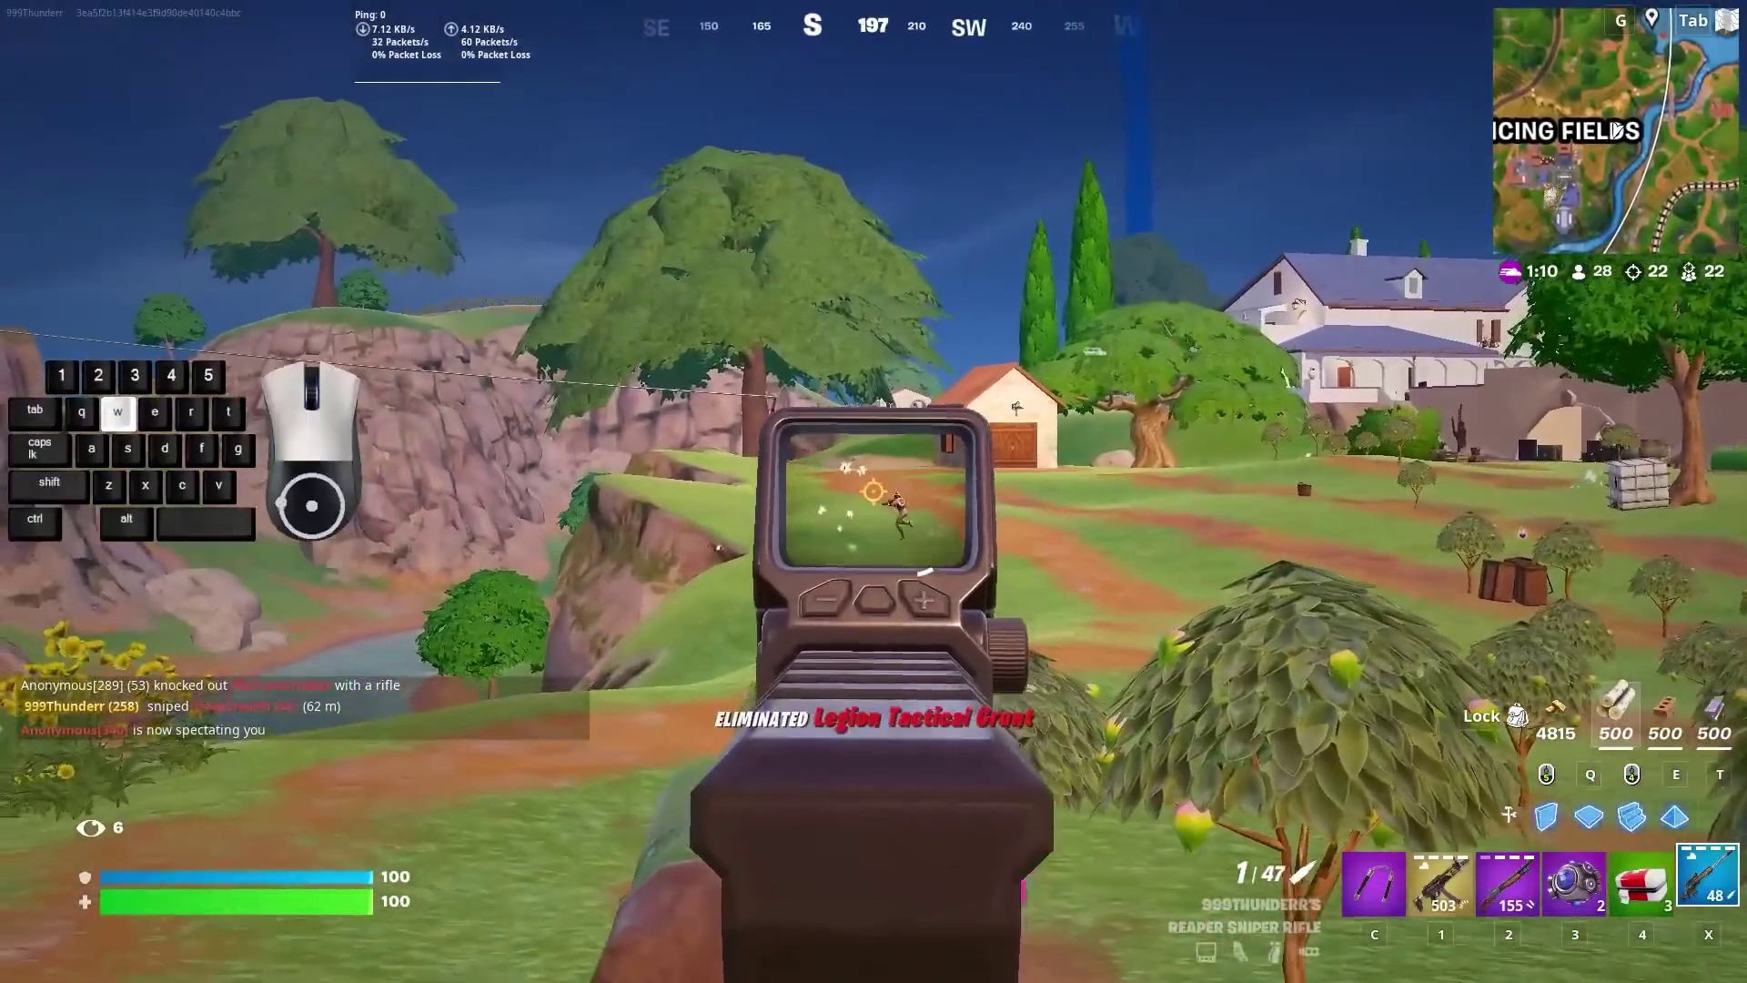
{"action": "key", "text": "w"}
{"action": "key", "text": "1"}
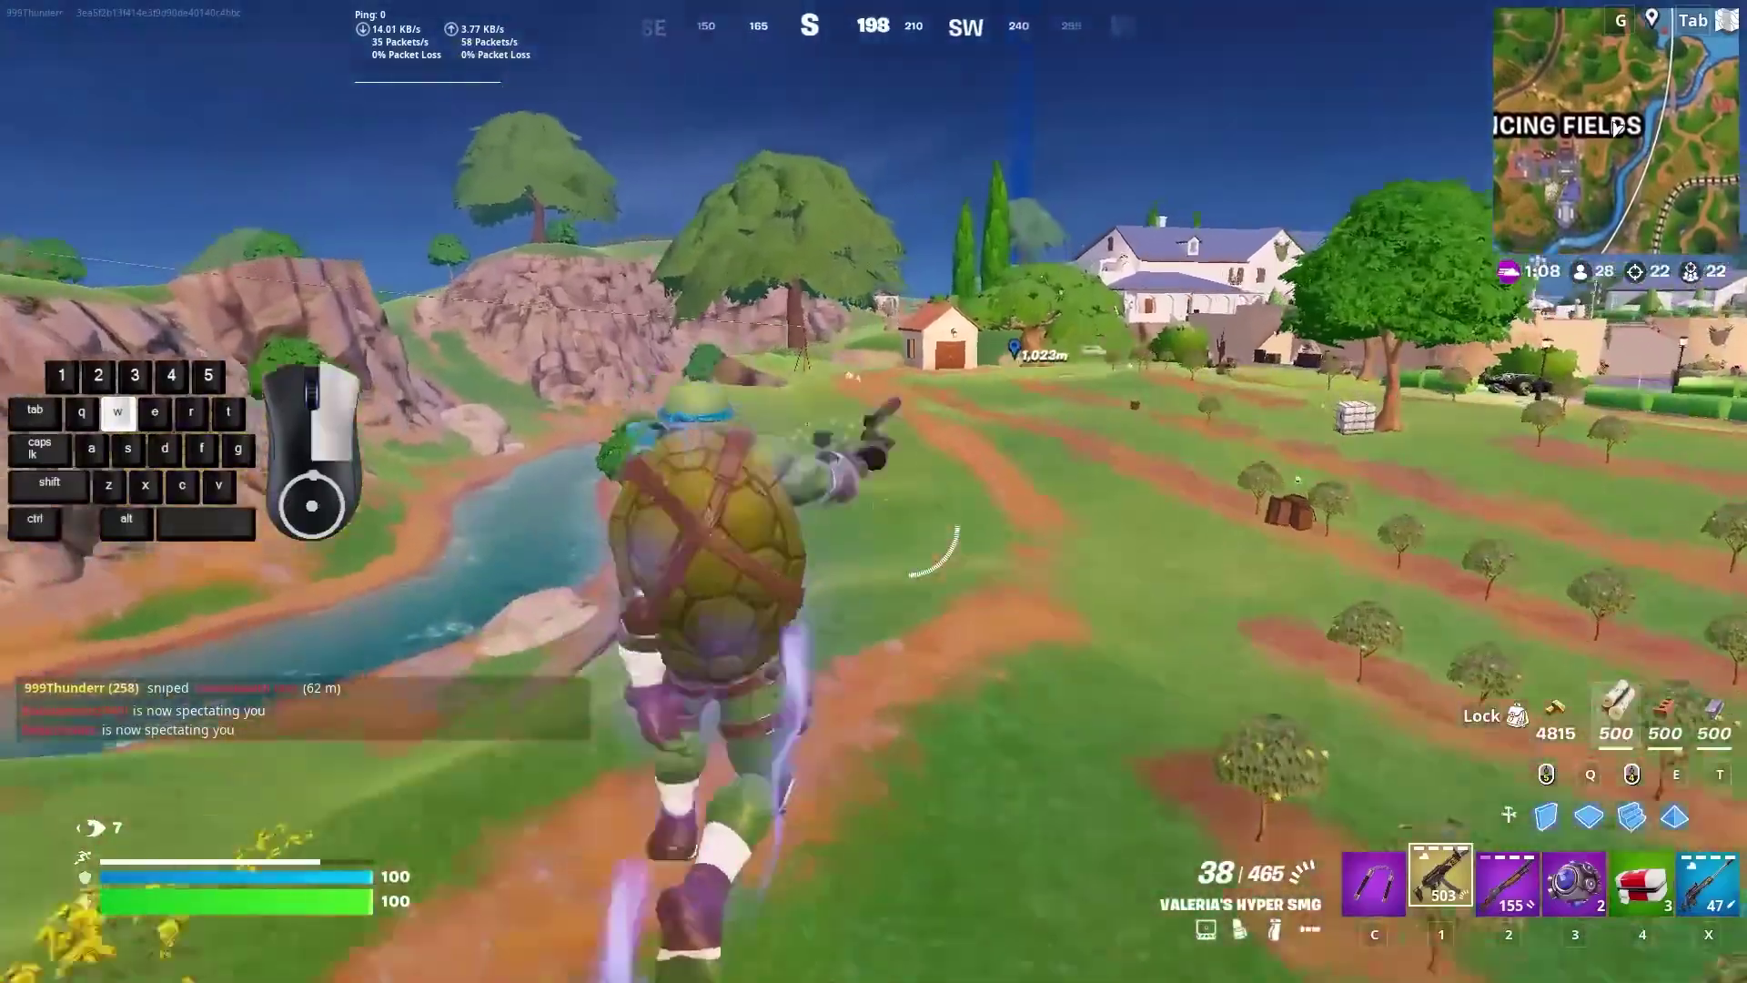
{"action": "left_click", "coordinate": [873, 491]}
{"action": "left_click", "coordinate": [873, 491]}
{"action": "key", "text": "a"}
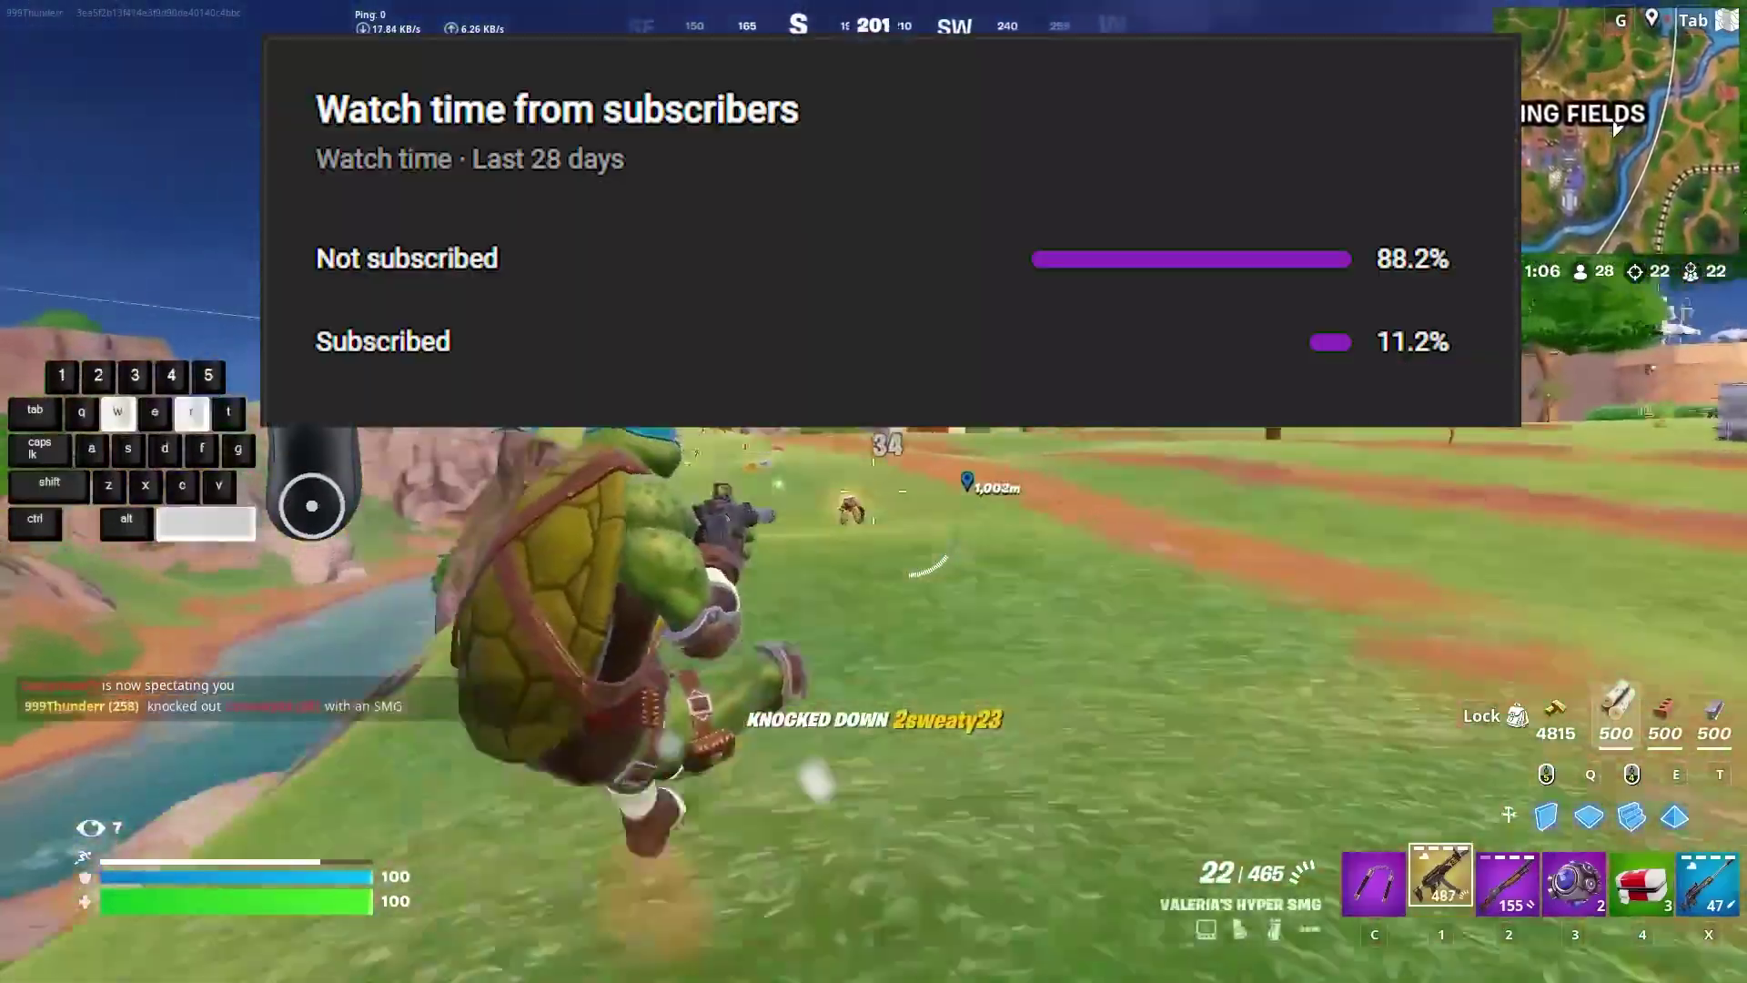
{"action": "key", "text": "r"}
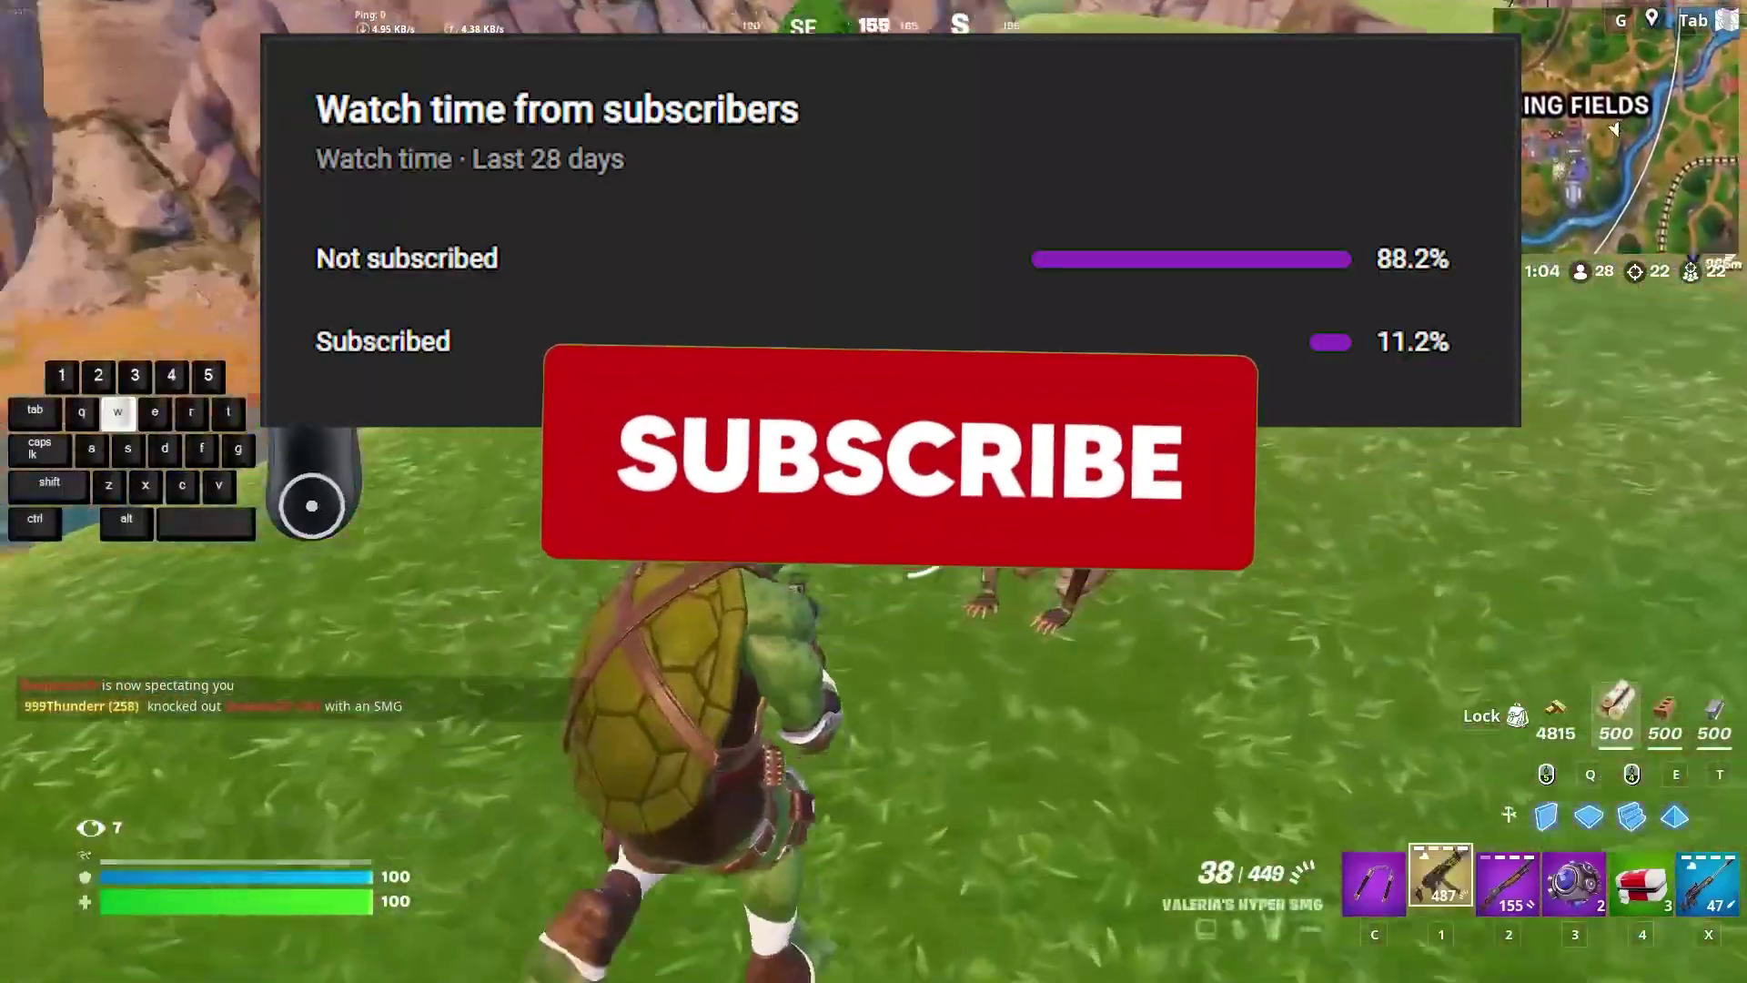
{"action": "key", "text": "d"}
{"action": "key", "text": "2"}
{"action": "left_click", "coordinate": [874, 491]}
{"action": "key", "text": "w"}
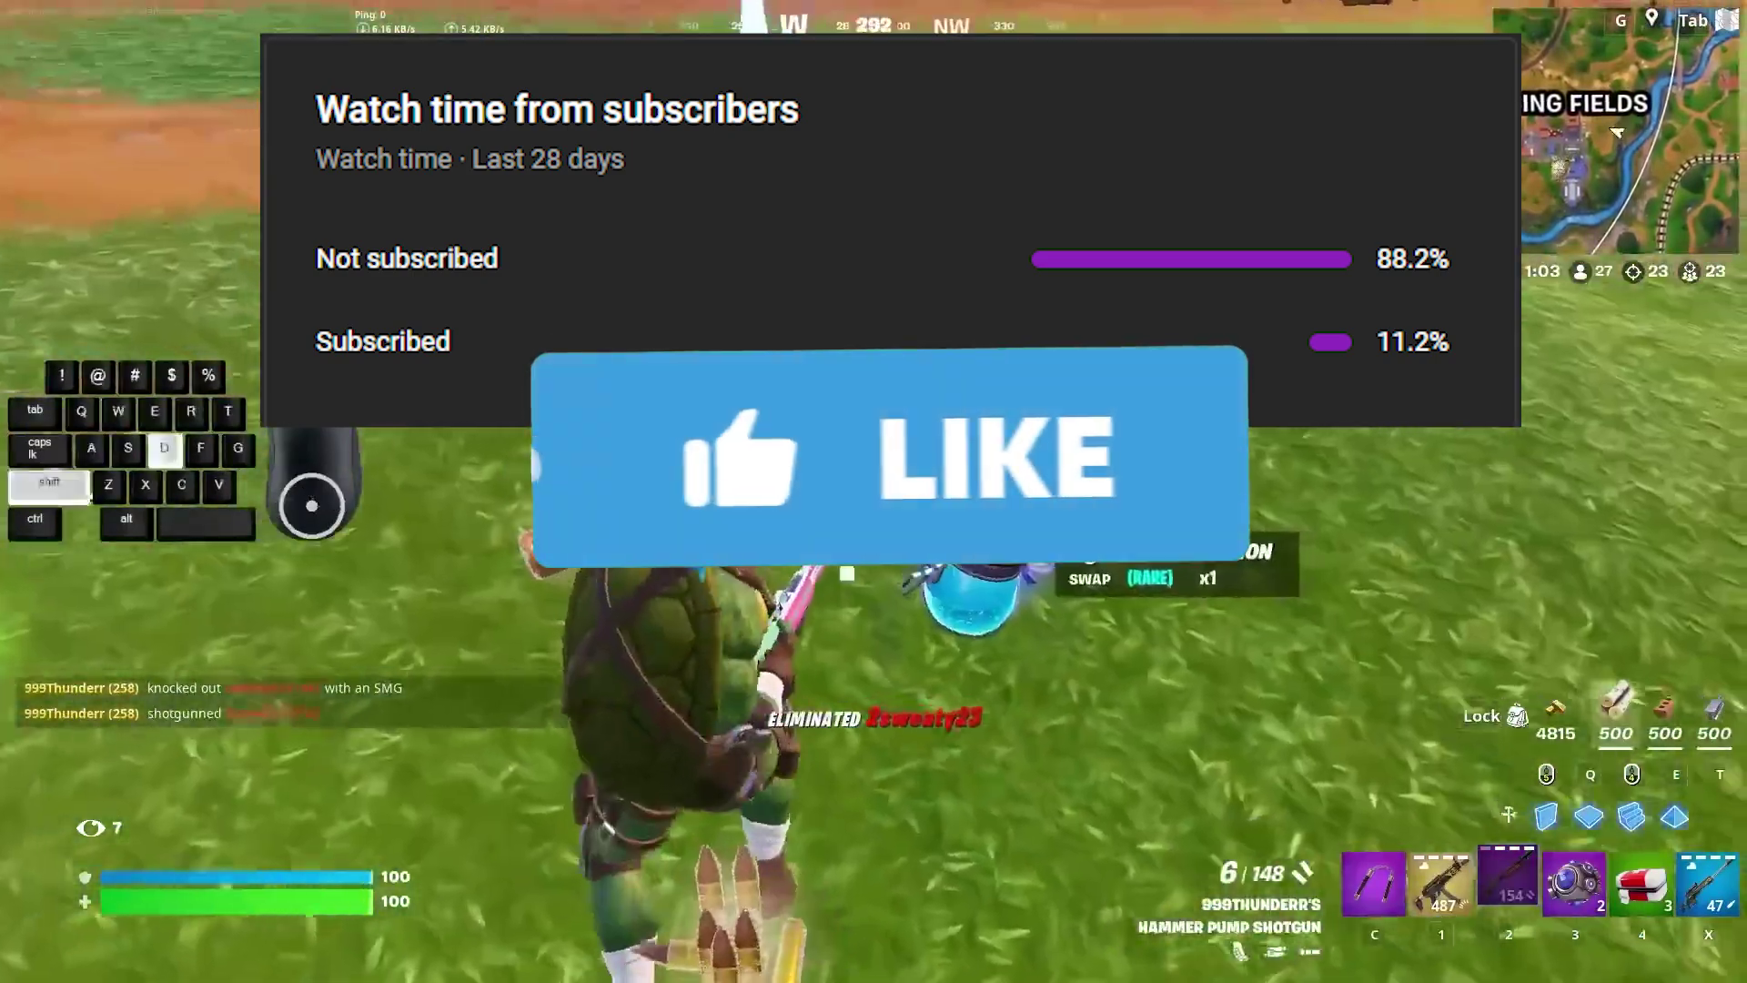
{"action": "key", "text": "x"}
{"action": "key", "text": "d"}
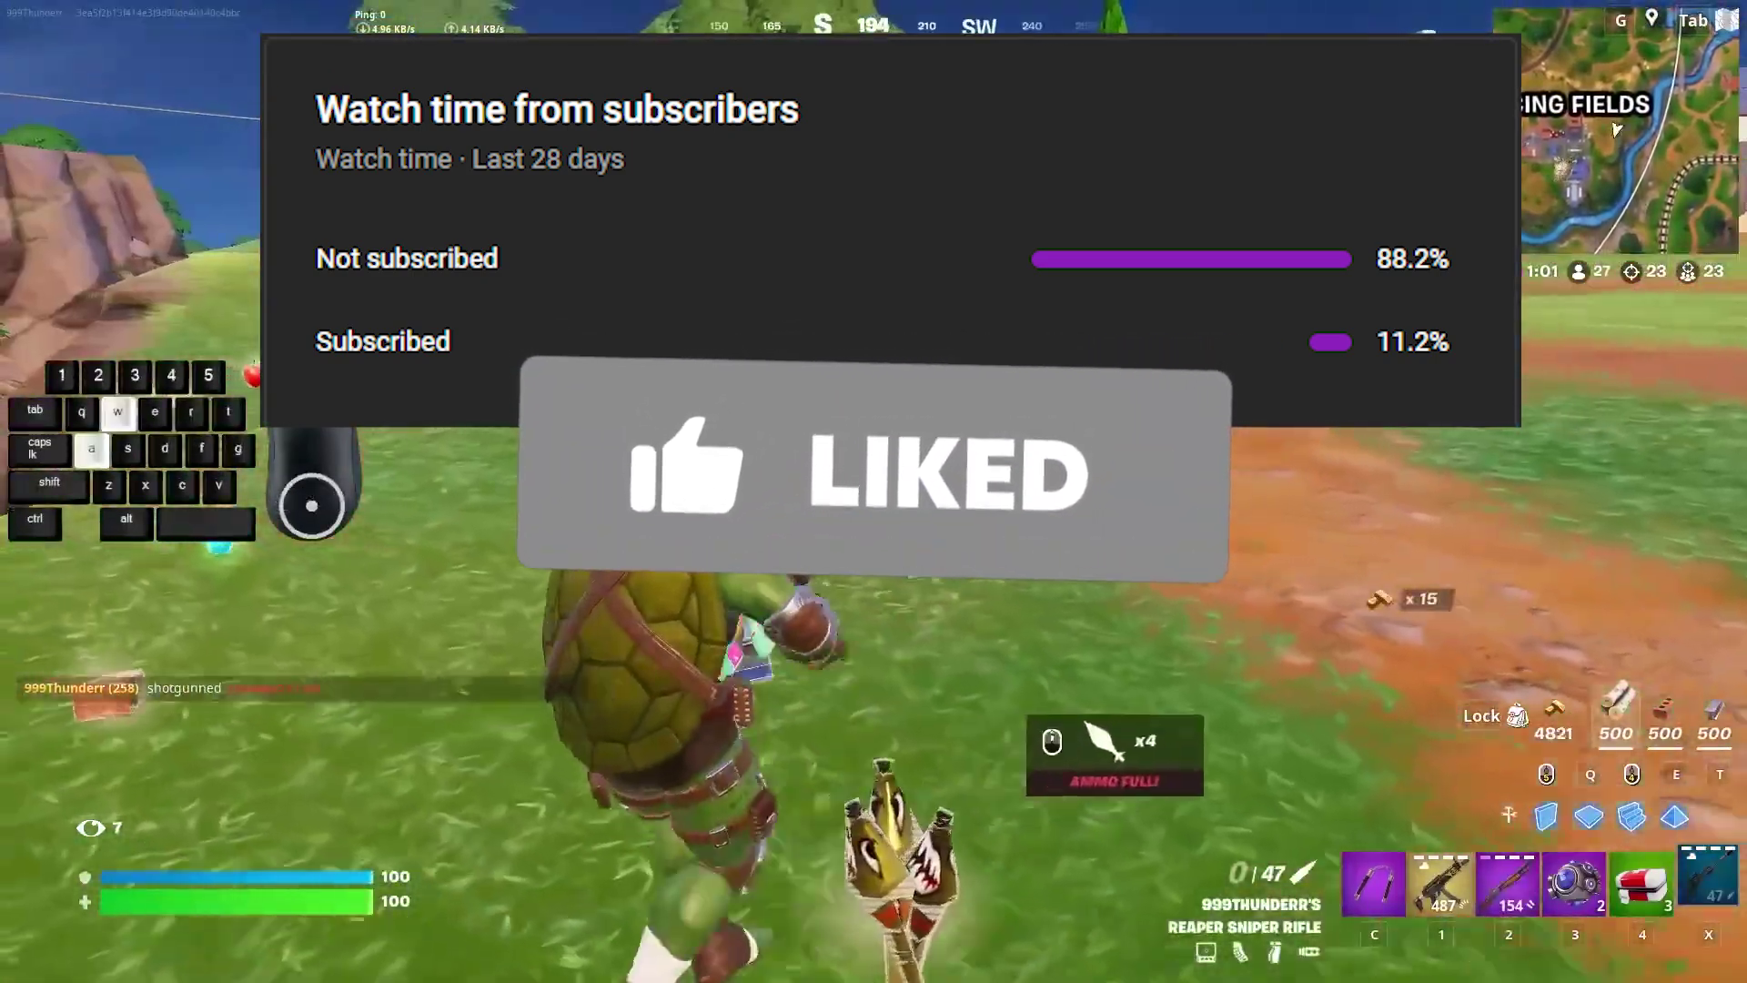